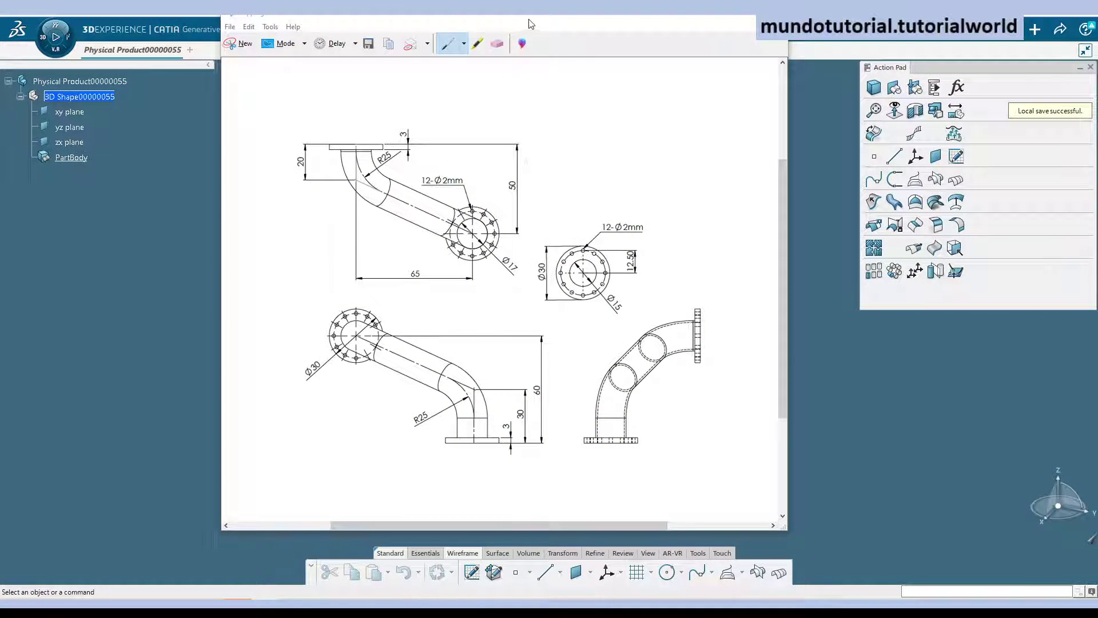
# - Move the reference drawing aside, add Geometrical Set.1 and create a point at the origin
pyautogui.moveTo(529, 19); pyautogui.dragTo(520, 30)
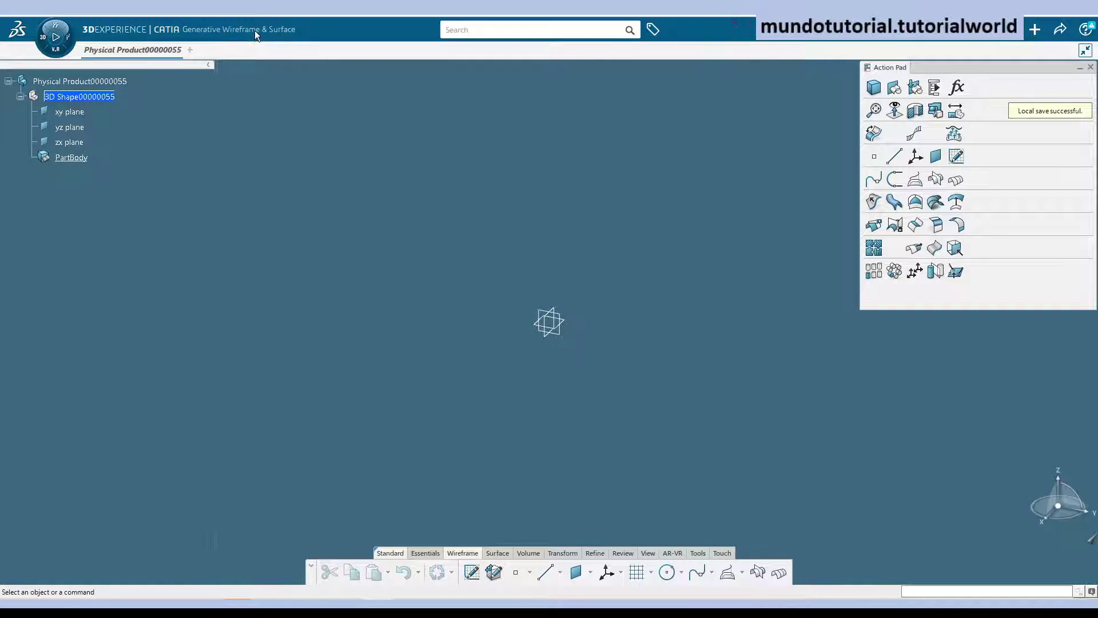
pyautogui.moveTo(63, 100)
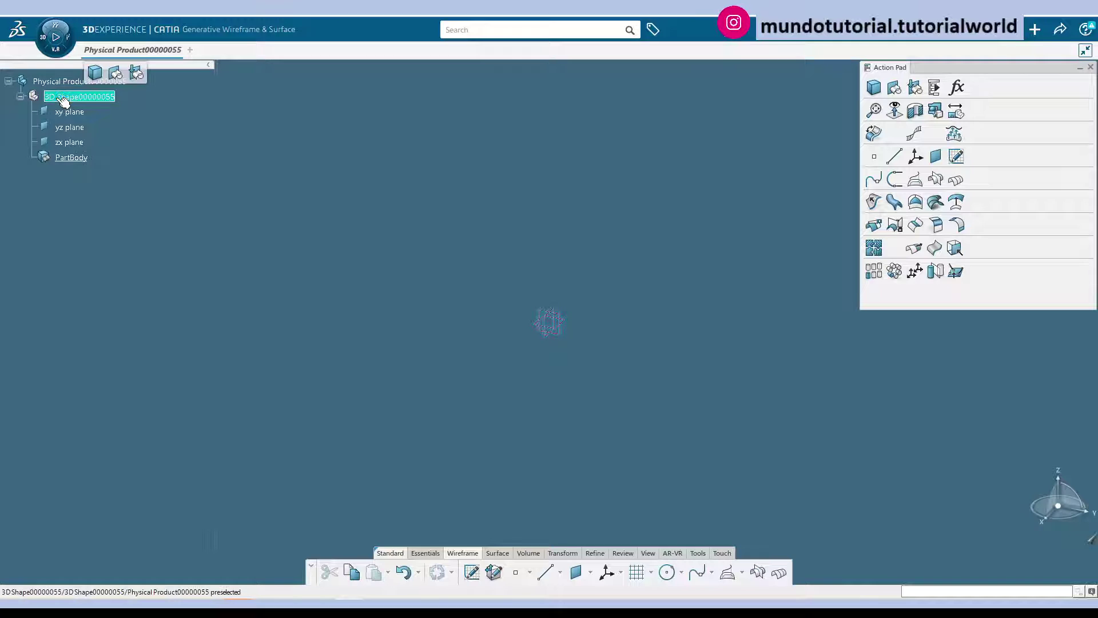
pyautogui.click(117, 70)
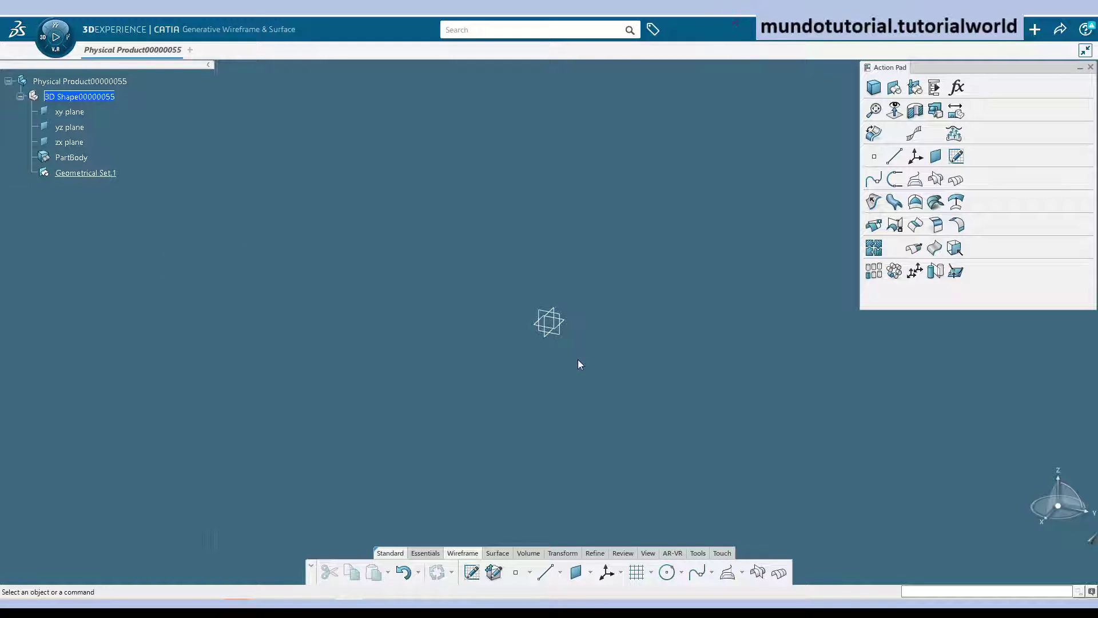
pyautogui.click(878, 159)
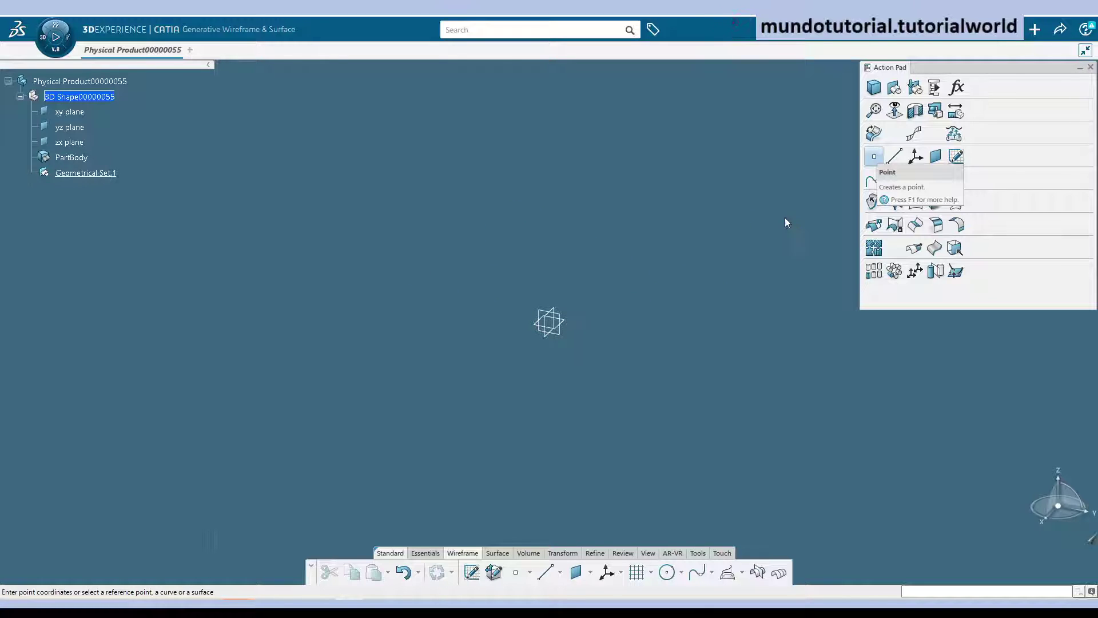
pyautogui.click(988, 485)
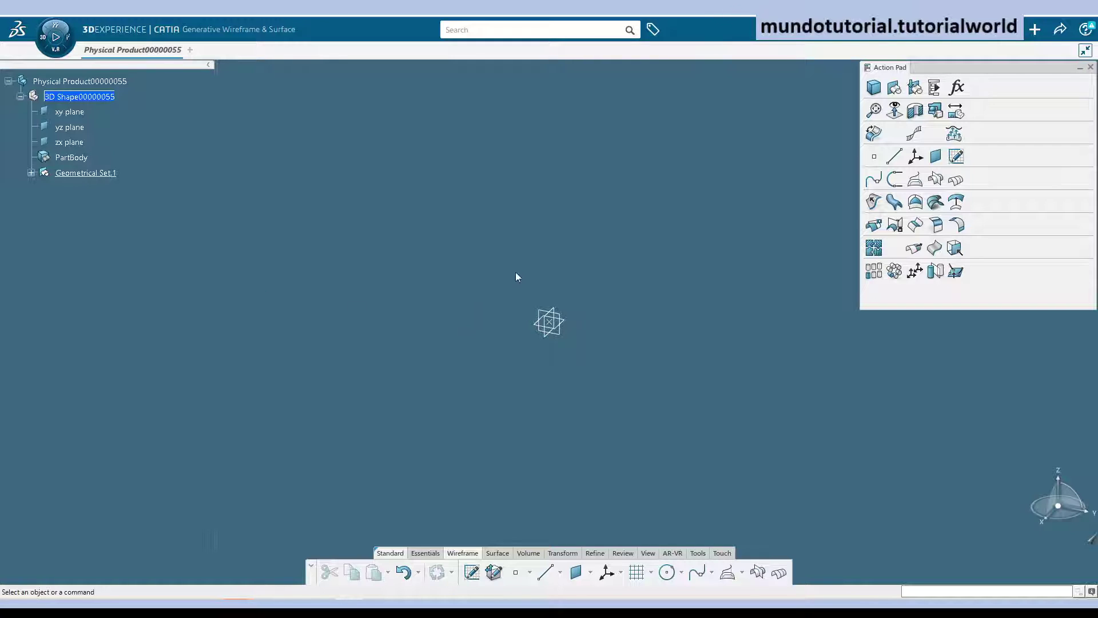
# - Create a Point-Direction line from the origin point along the Z axis
pyautogui.click(894, 157)
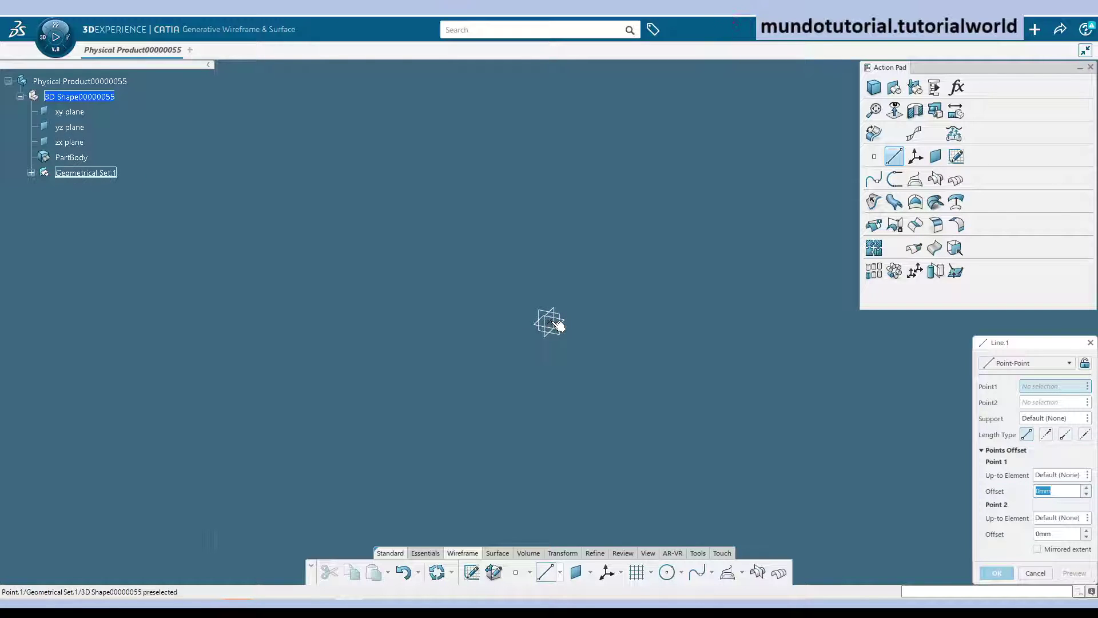
pyautogui.click(557, 325)
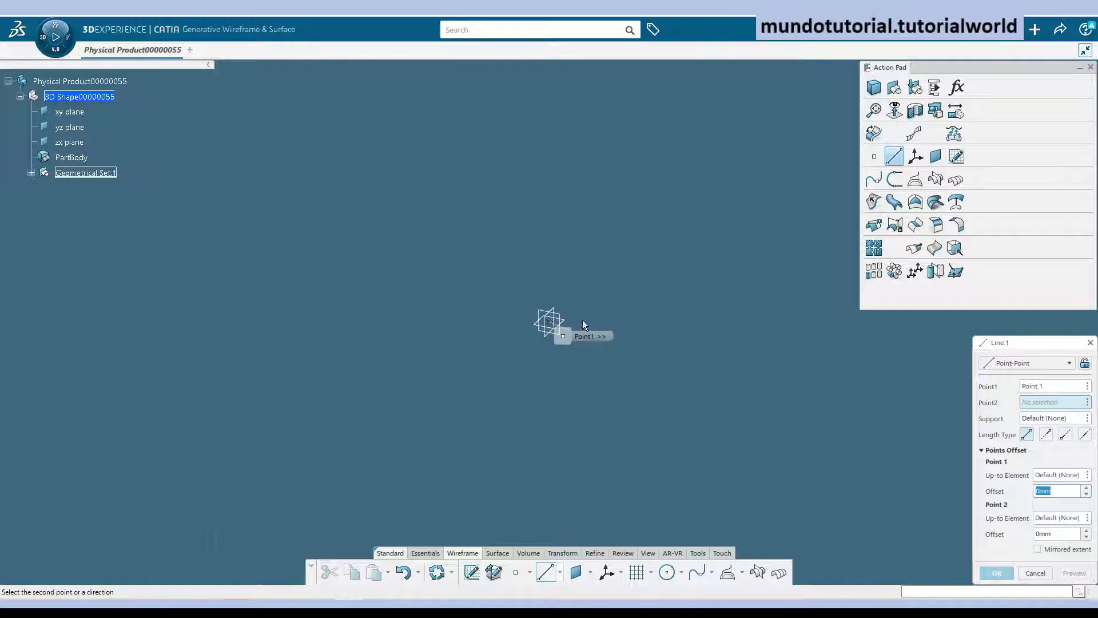
pyautogui.click(1049, 365)
pyautogui.click(1030, 392)
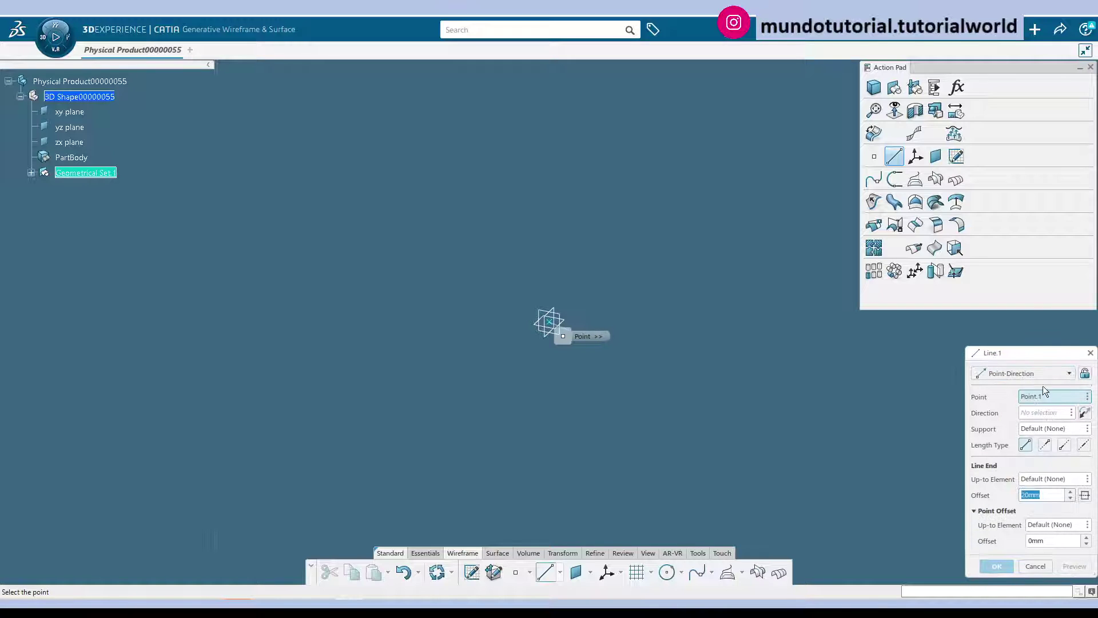
pyautogui.click(1044, 410)
pyautogui.rightClick(1044, 410)
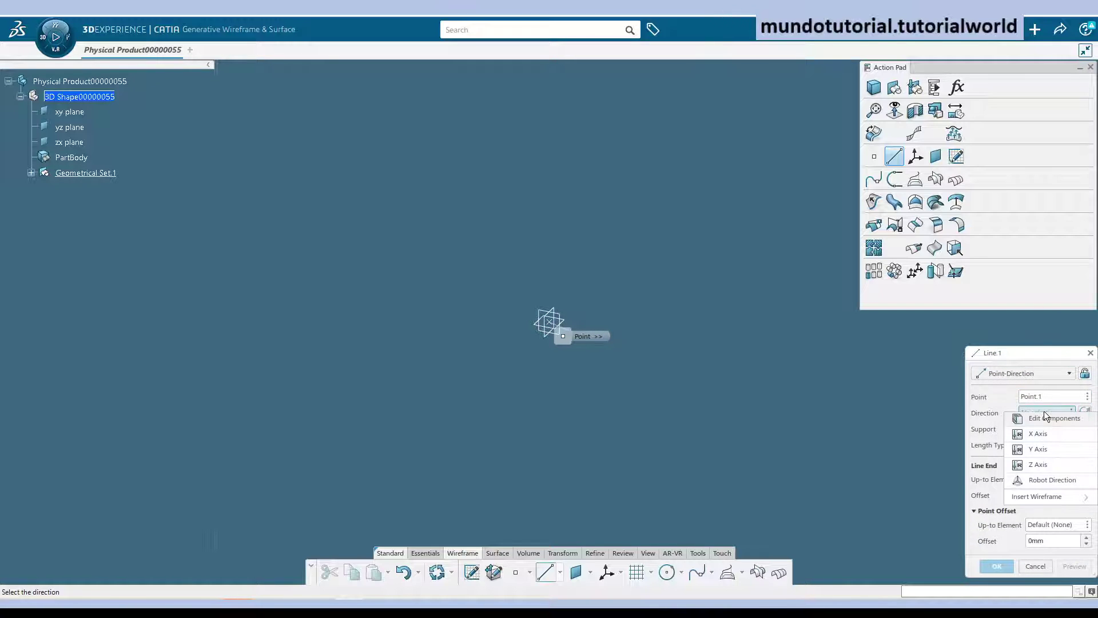
pyautogui.click(1037, 464)
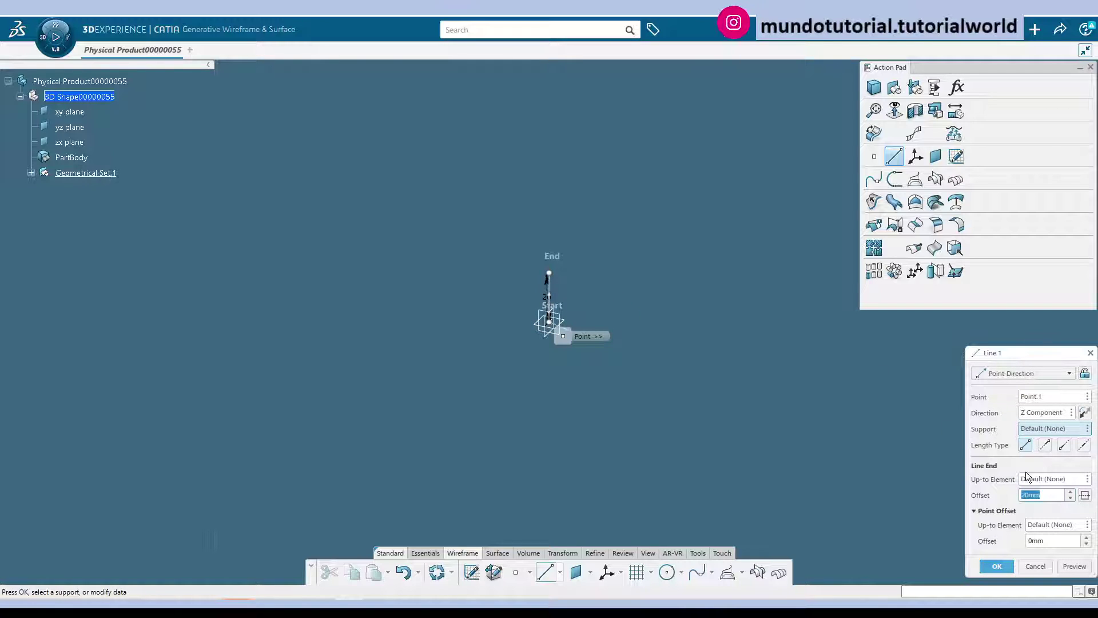
pyautogui.press('Return')
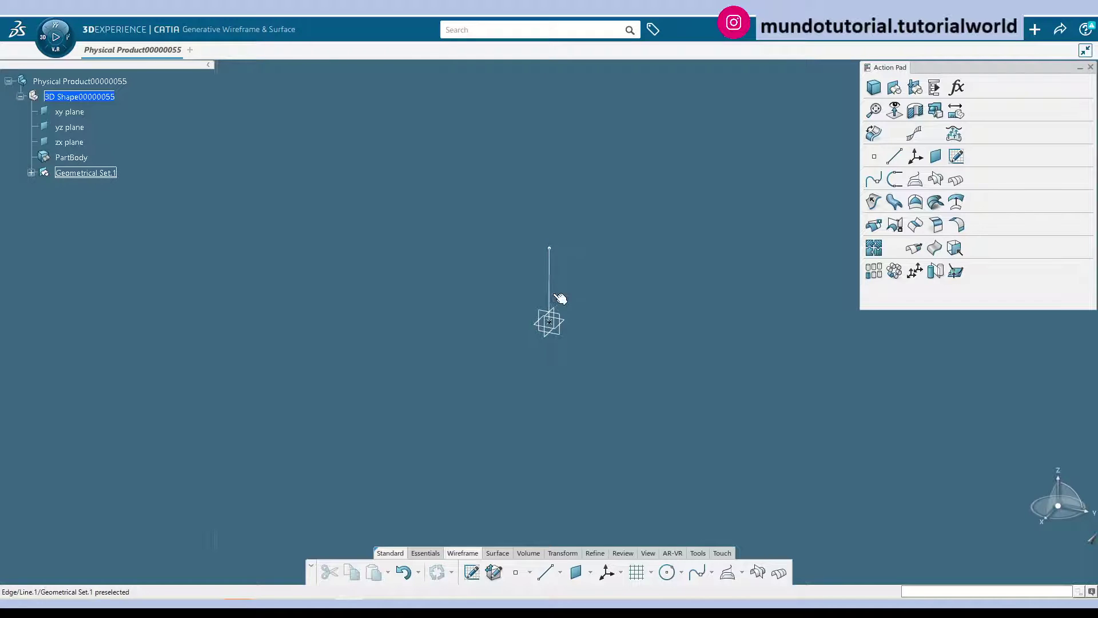
pyautogui.click(529, 572)
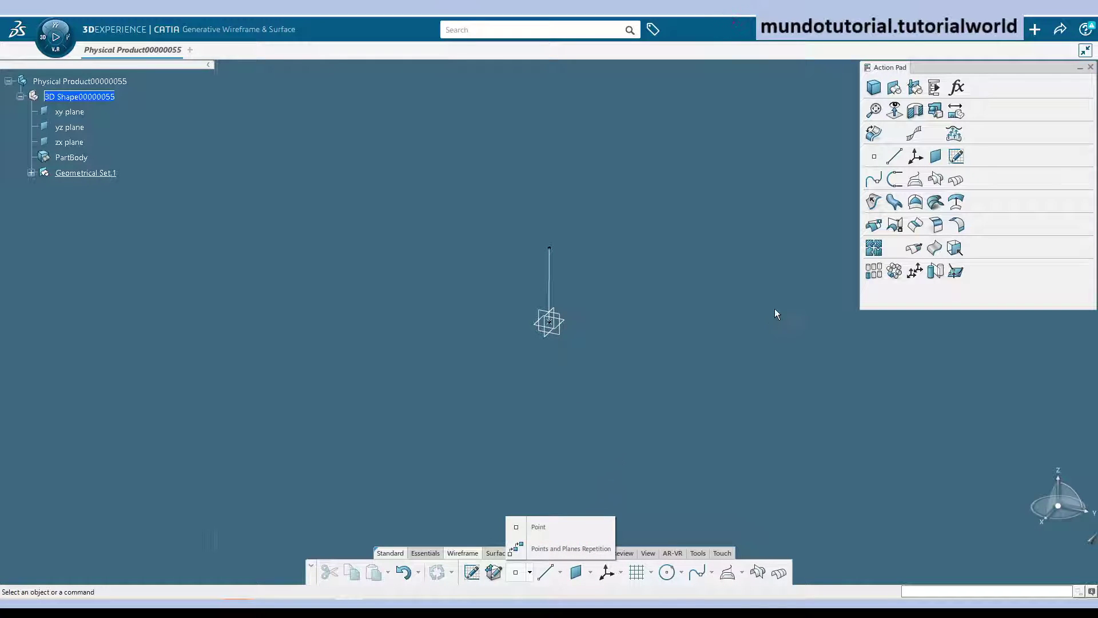
pyautogui.click(767, 334)
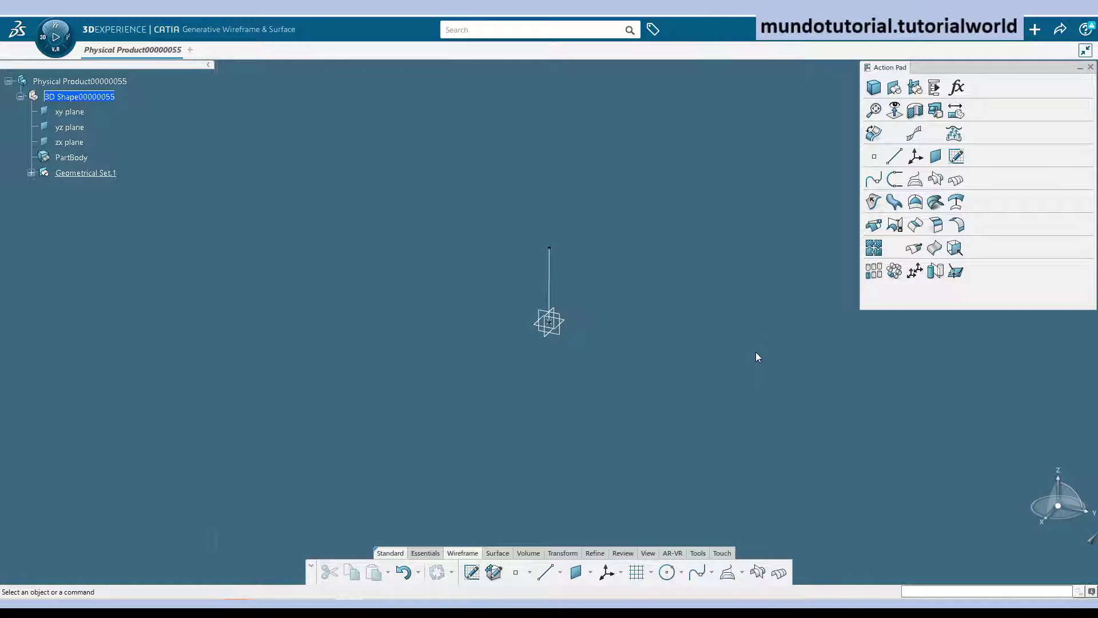
# - Create Point.2 by coordinates at X -50 mm, Y 65 mm, Z 60 mm
pyautogui.click(892, 157)
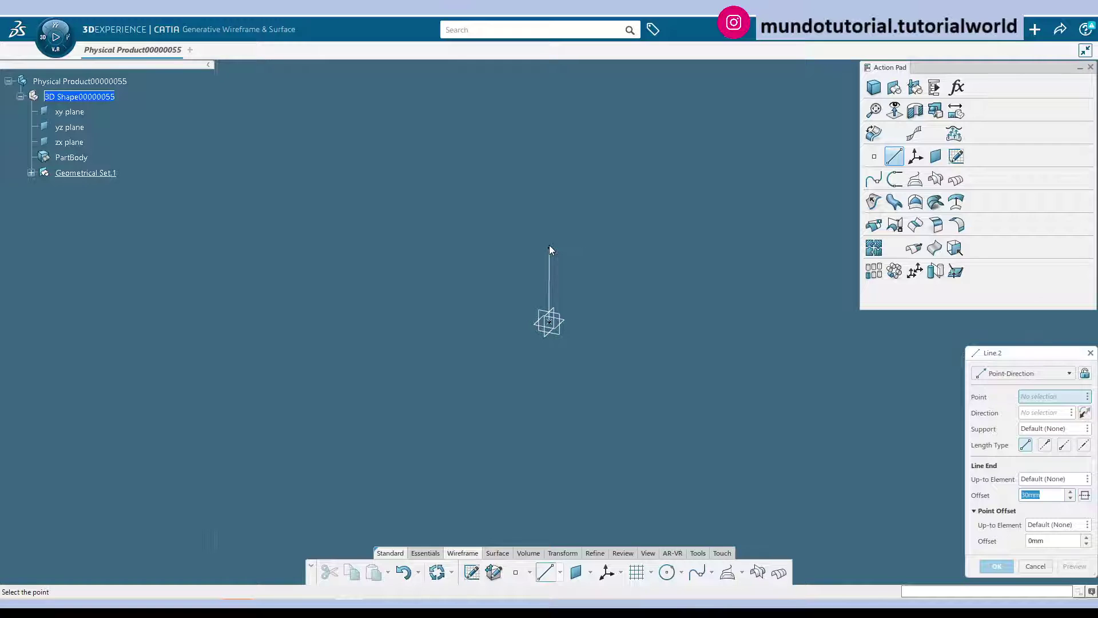
pyautogui.click(874, 156)
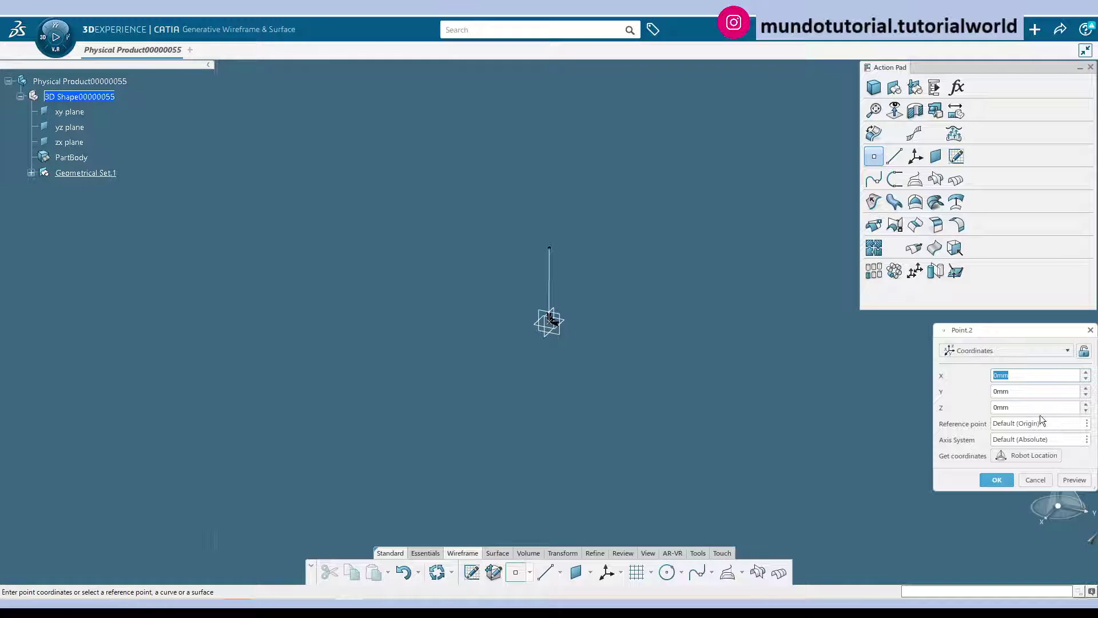
pyautogui.press('Tab')
pyautogui.press('Tab')
pyautogui.write('60')
pyautogui.click(998, 375)
pyautogui.write('-50')
pyautogui.click(1025, 393)
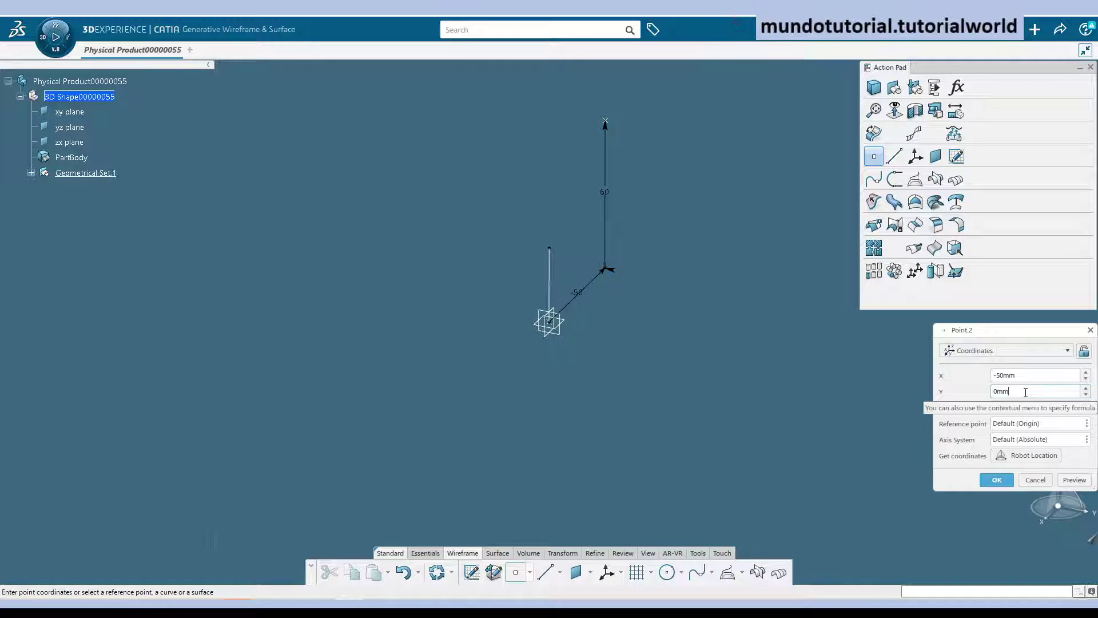
pyautogui.doubleClick(1026, 392)
pyautogui.write('65')
pyautogui.click(1062, 483)
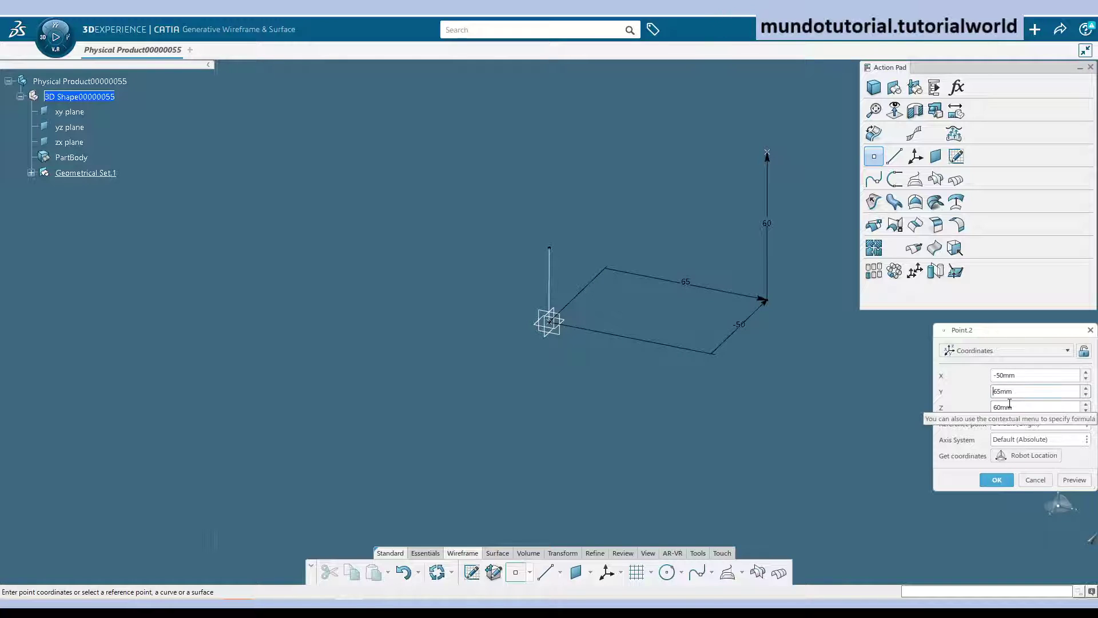
pyautogui.press('Return')
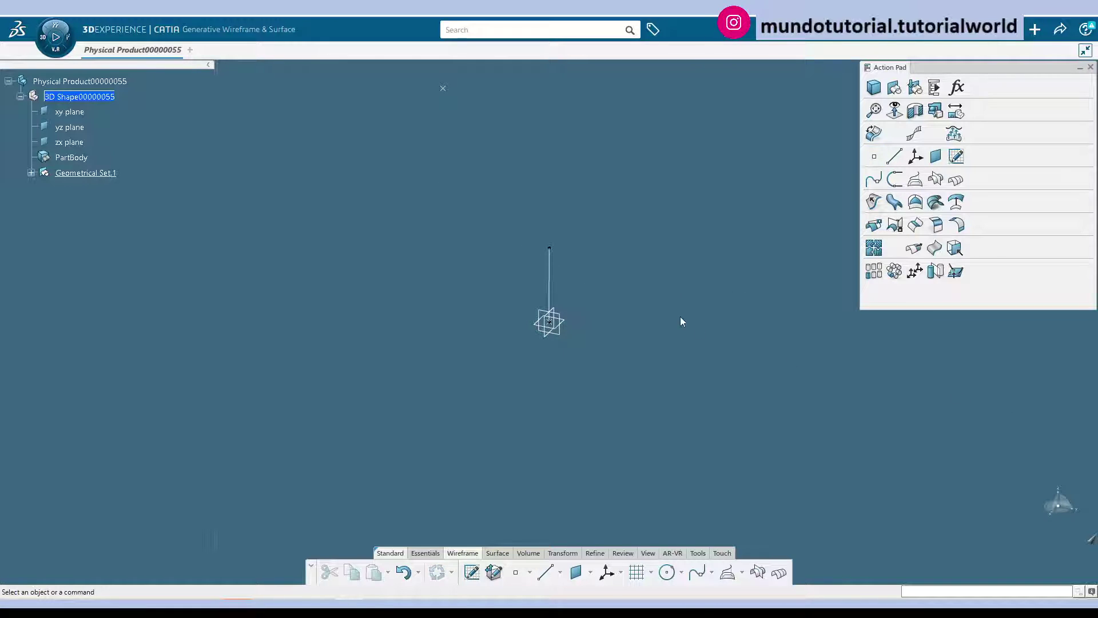
# - Draw a line from Point.2 to the top of the vertical line and save the model
pyautogui.click(894, 156)
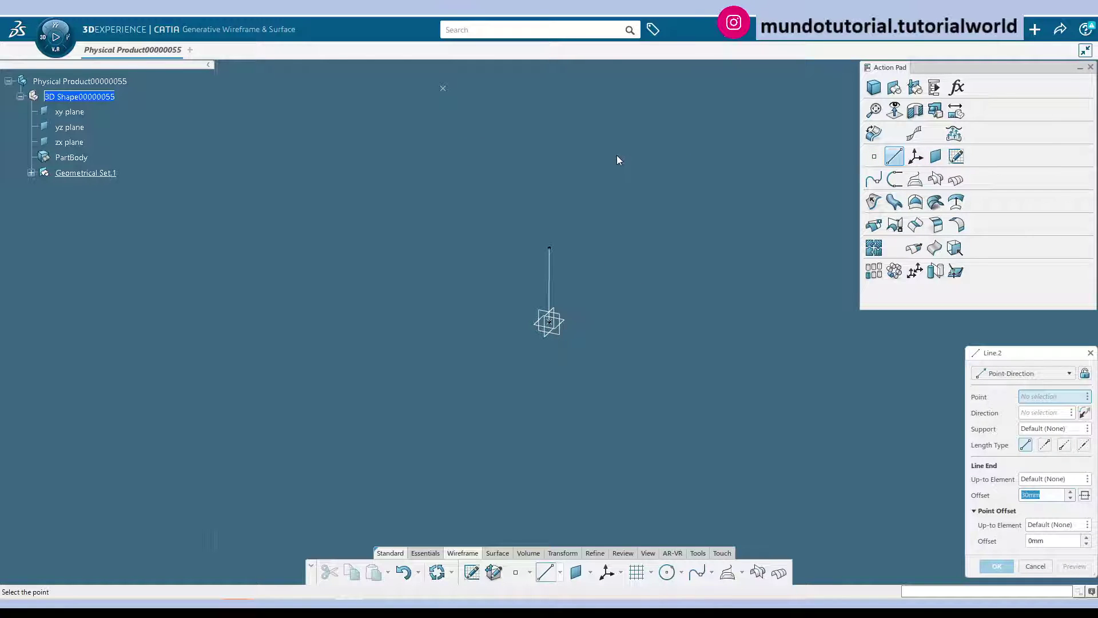
pyautogui.click(444, 89)
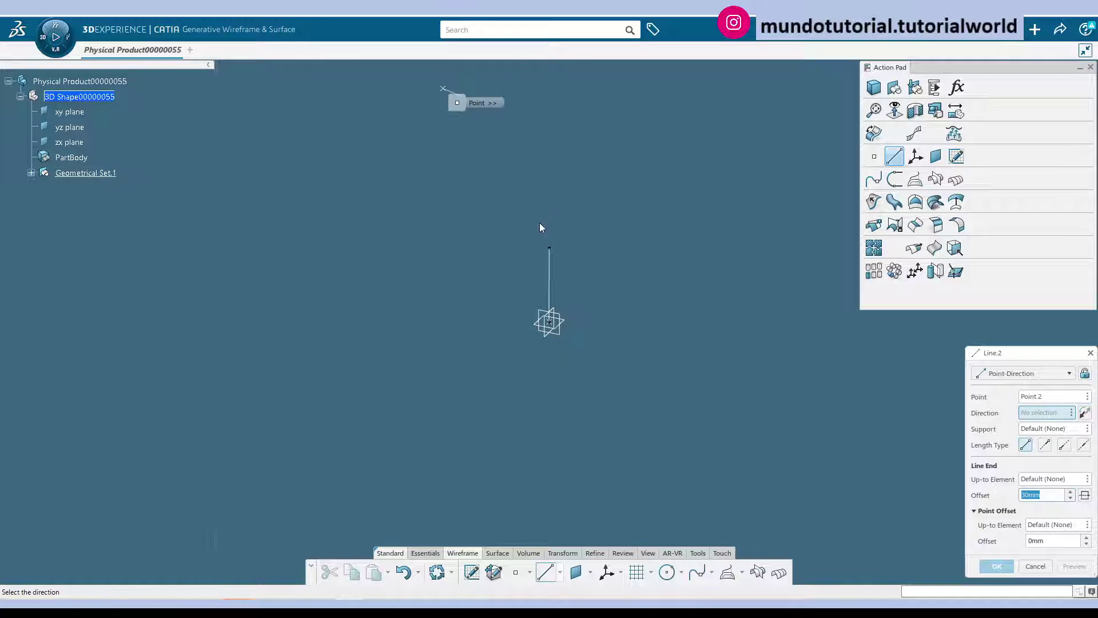
pyautogui.click(551, 249)
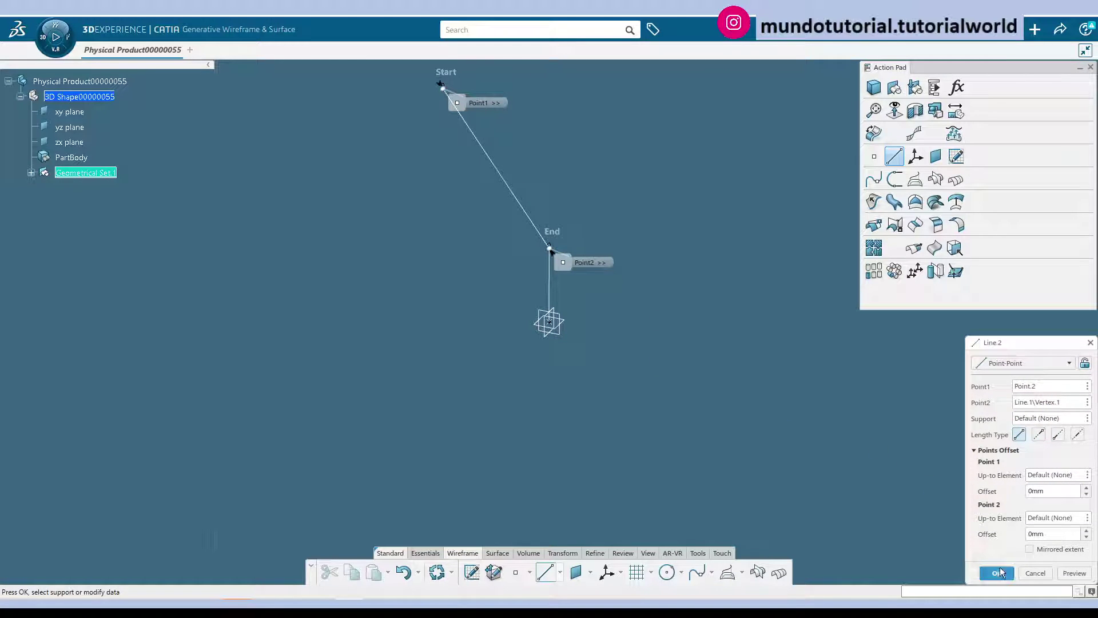
pyautogui.click(996, 572)
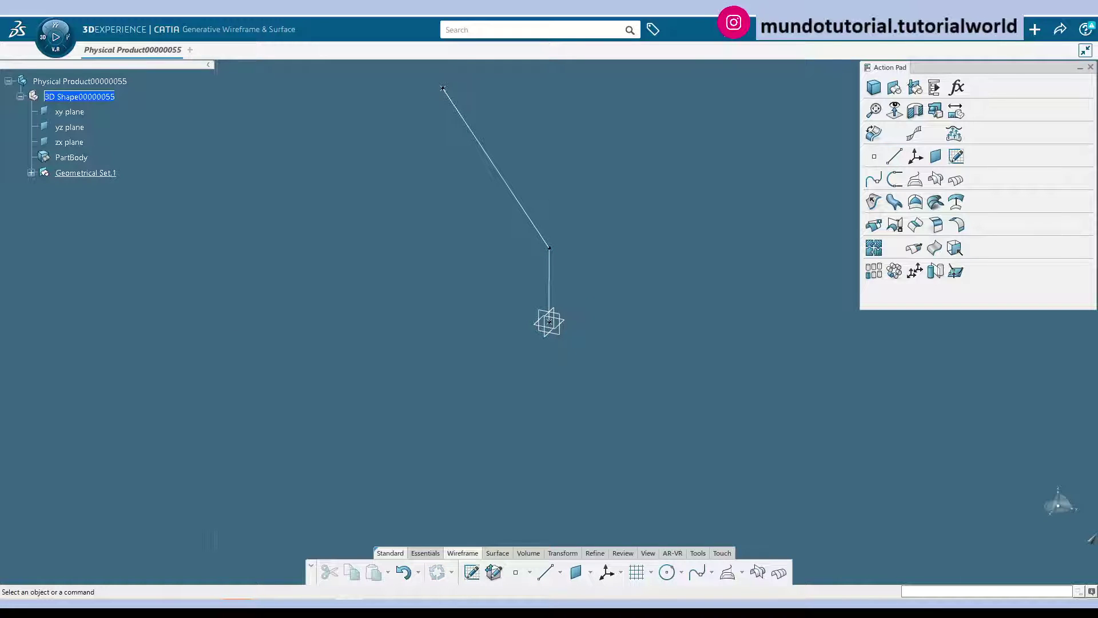
pyautogui.hotkey('ctrl', 's')
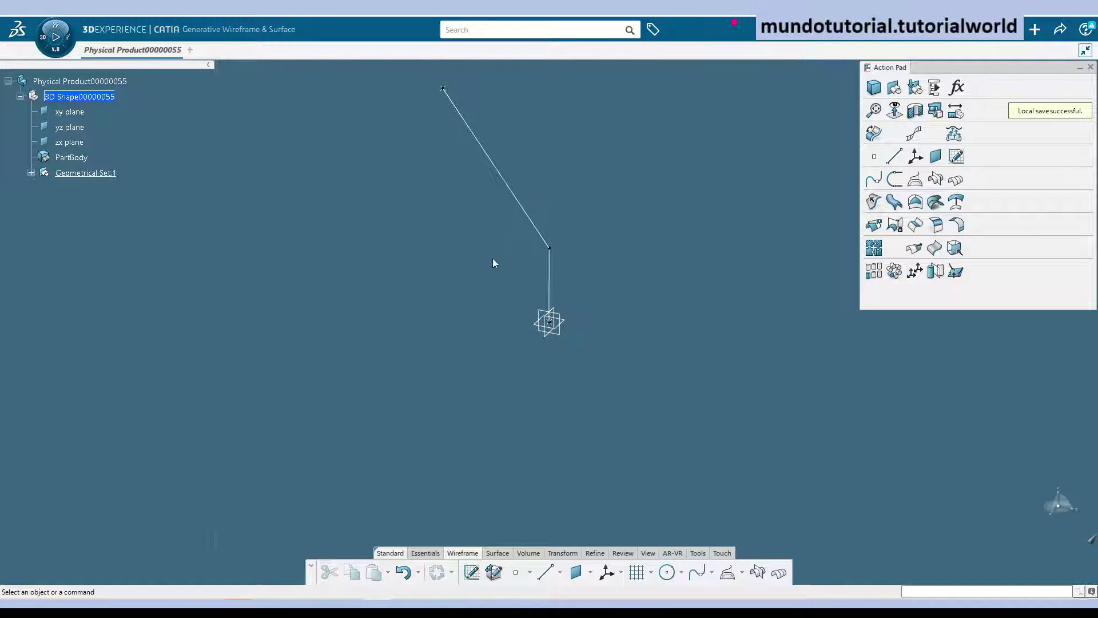
# - Create a 30 mm Point-Direction line from Point.2 along the X component
pyautogui.moveTo(492, 262); pyautogui.dragTo(481, 398, button='middle')
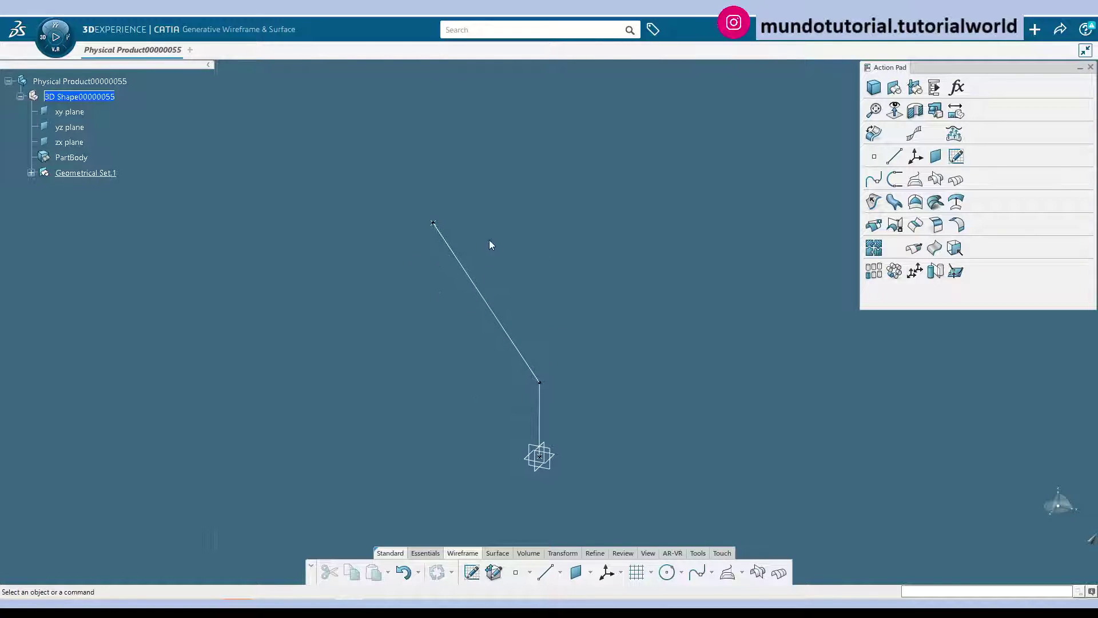
pyautogui.click(894, 156)
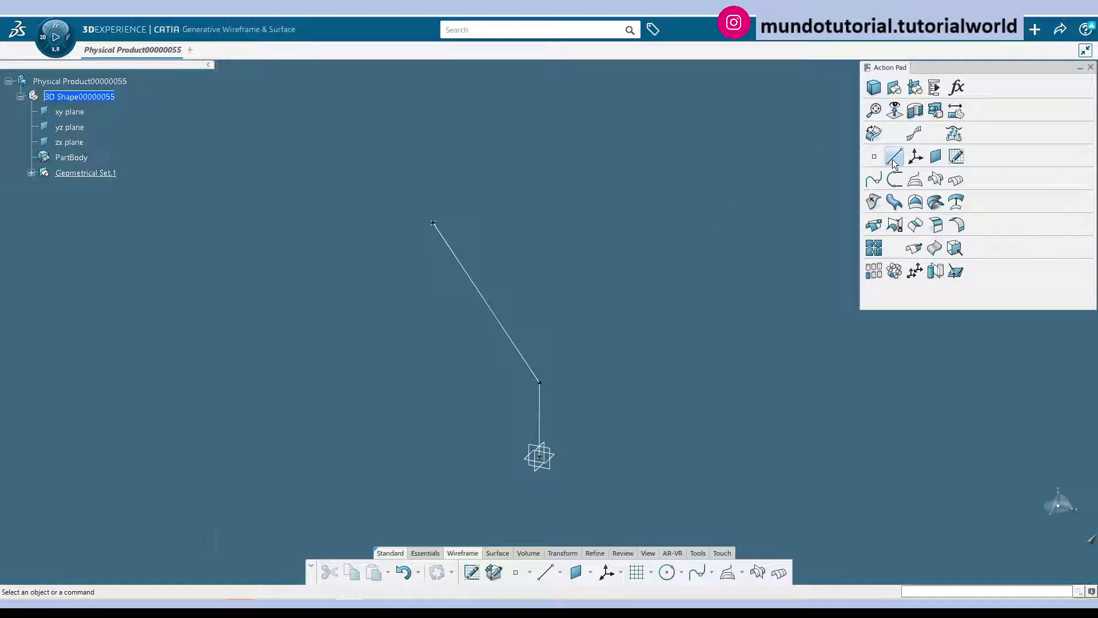
pyautogui.click(438, 223)
pyautogui.click(1046, 363)
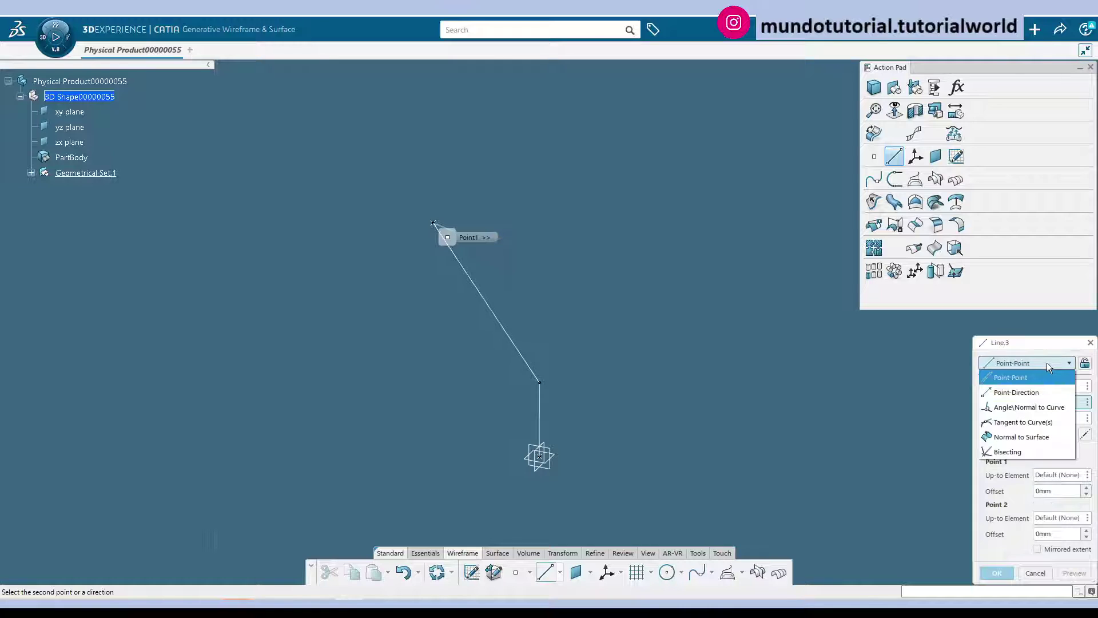
pyautogui.click(1040, 392)
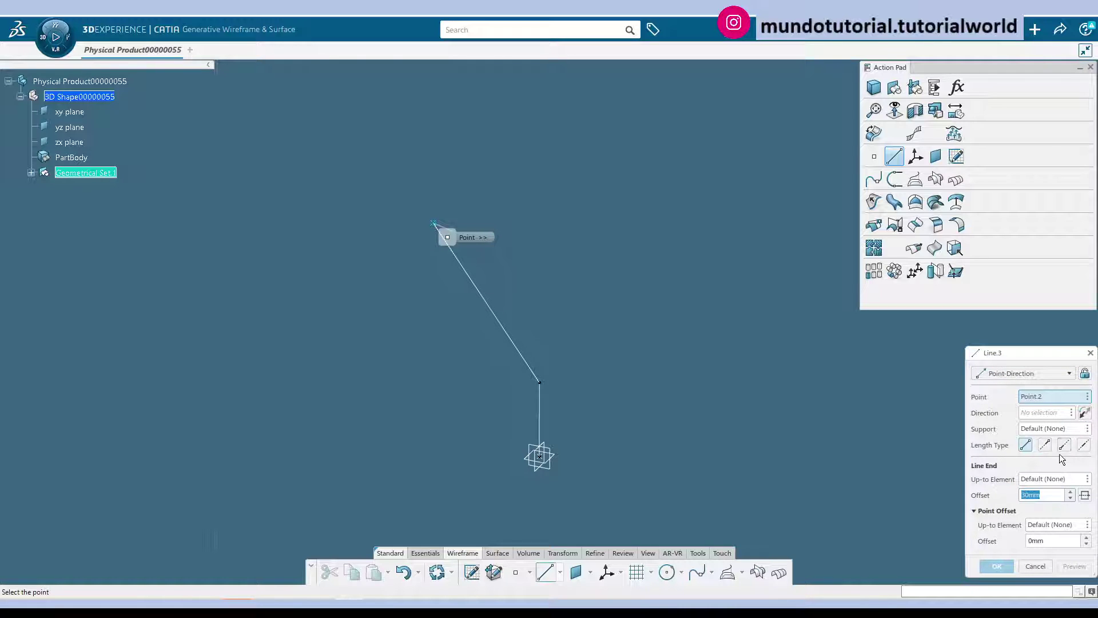
pyautogui.rightClick(1055, 413)
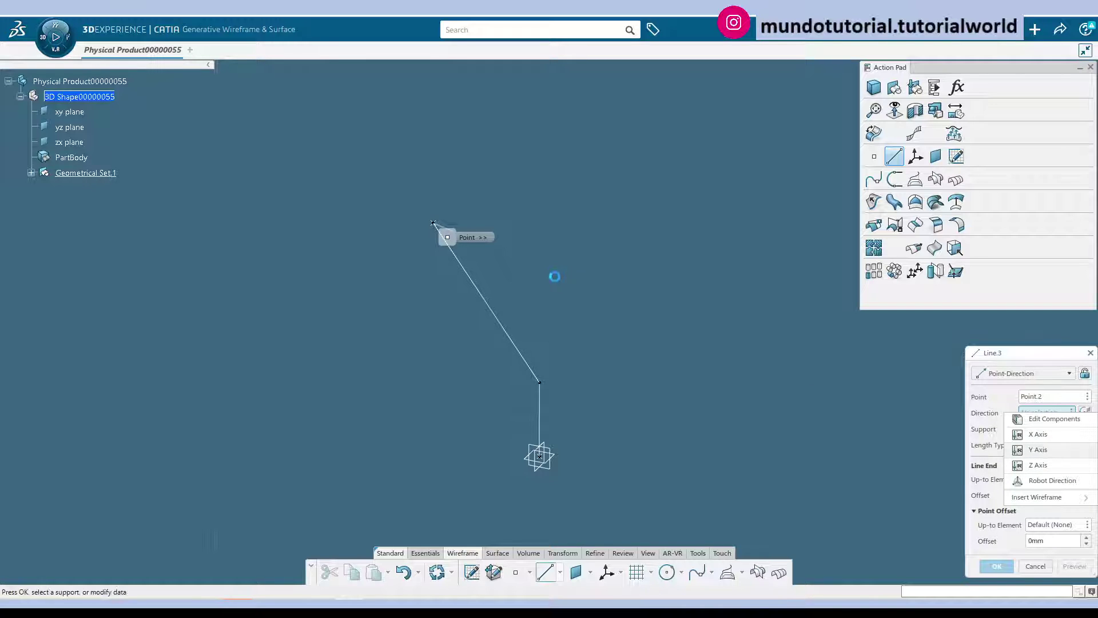
pyautogui.press('Return')
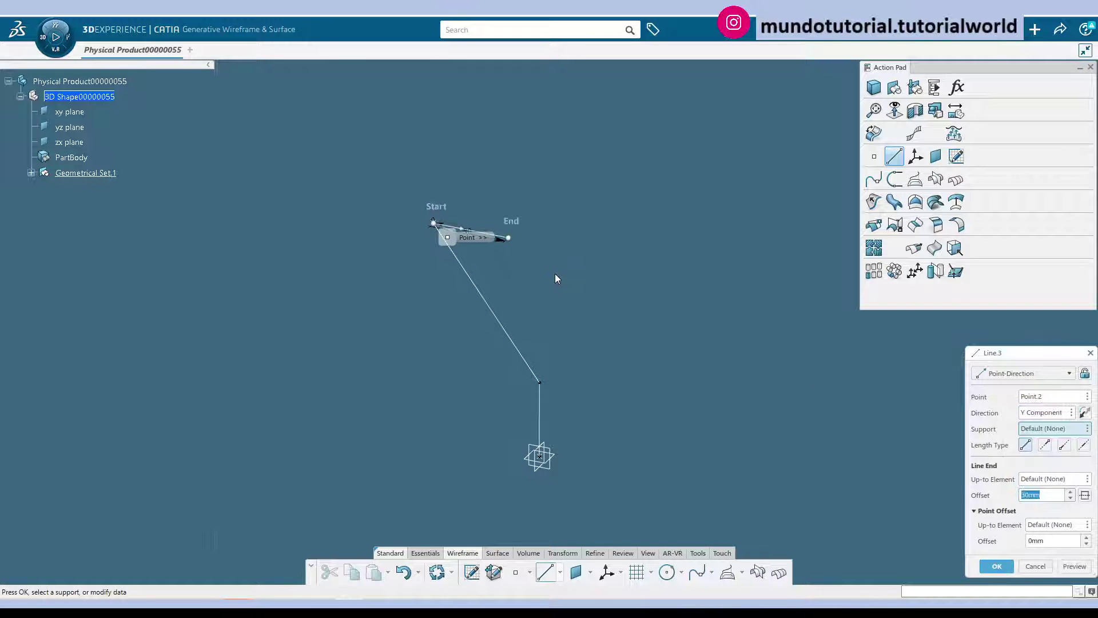
pyautogui.rightClick(1045, 411)
pyautogui.click(1053, 436)
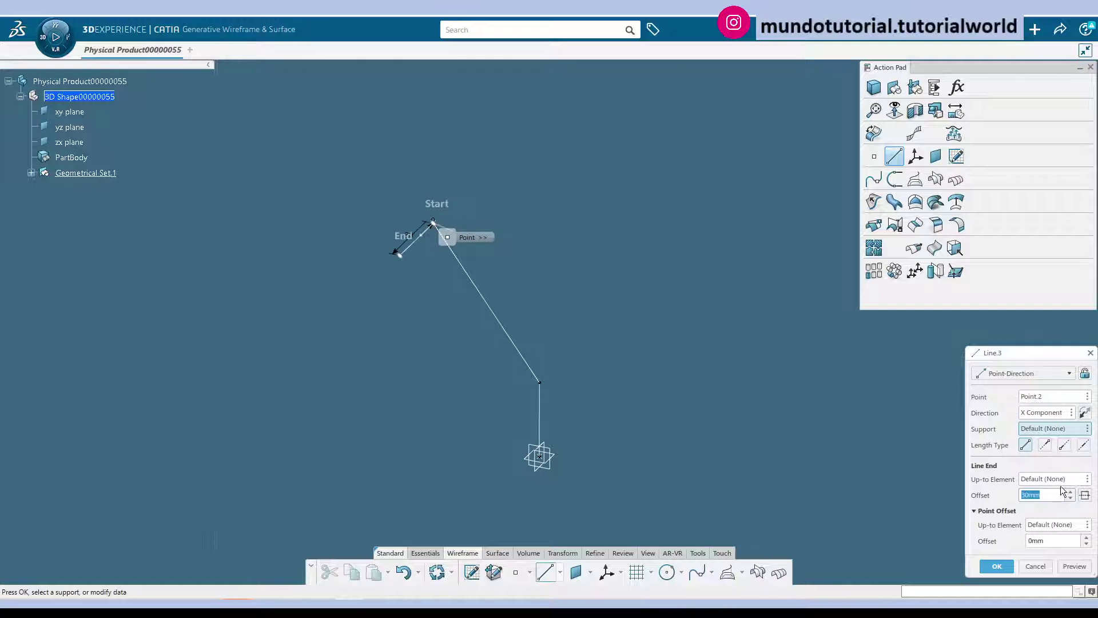
pyautogui.click(1086, 417)
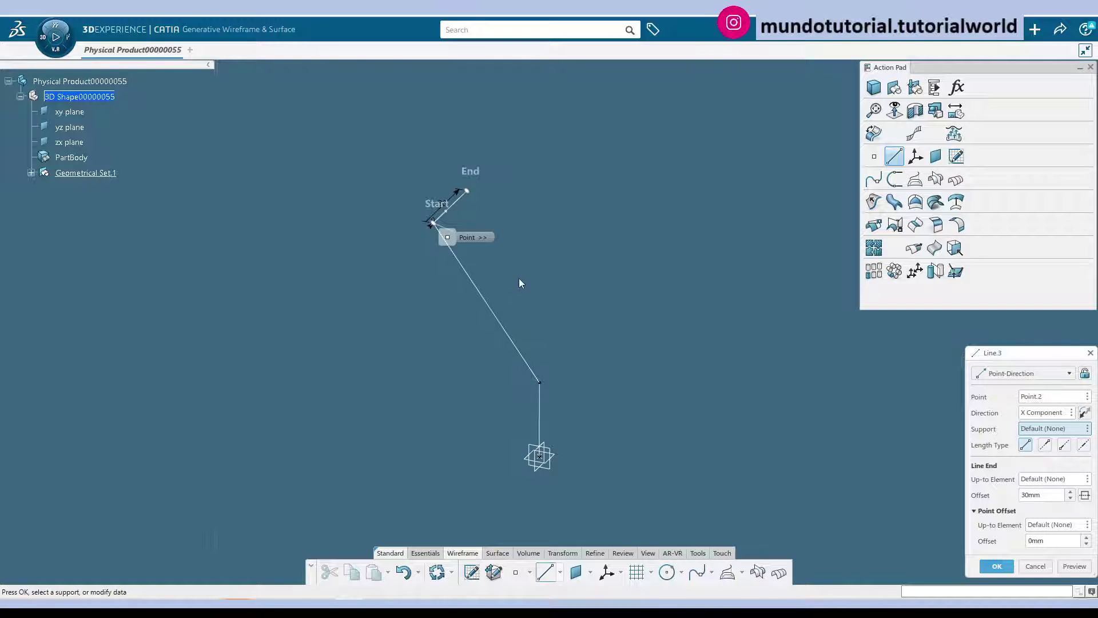
pyautogui.moveTo(1046, 494); pyautogui.dragTo(972, 498)
pyautogui.press('Return')
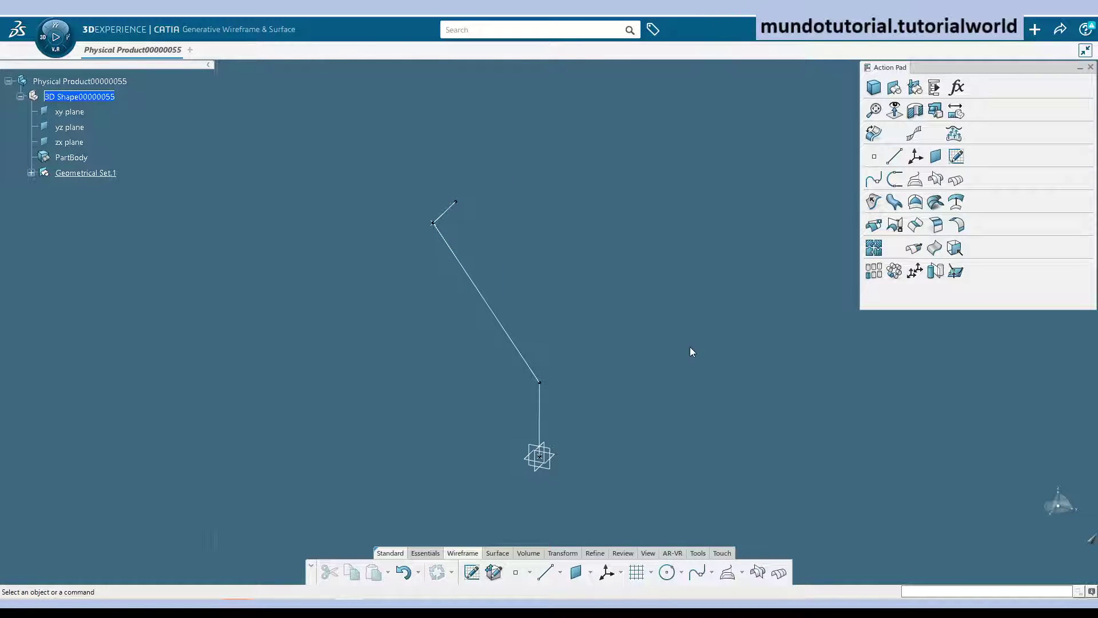
pyautogui.moveTo(657, 349); pyautogui.dragTo(630, 340, button='middle')
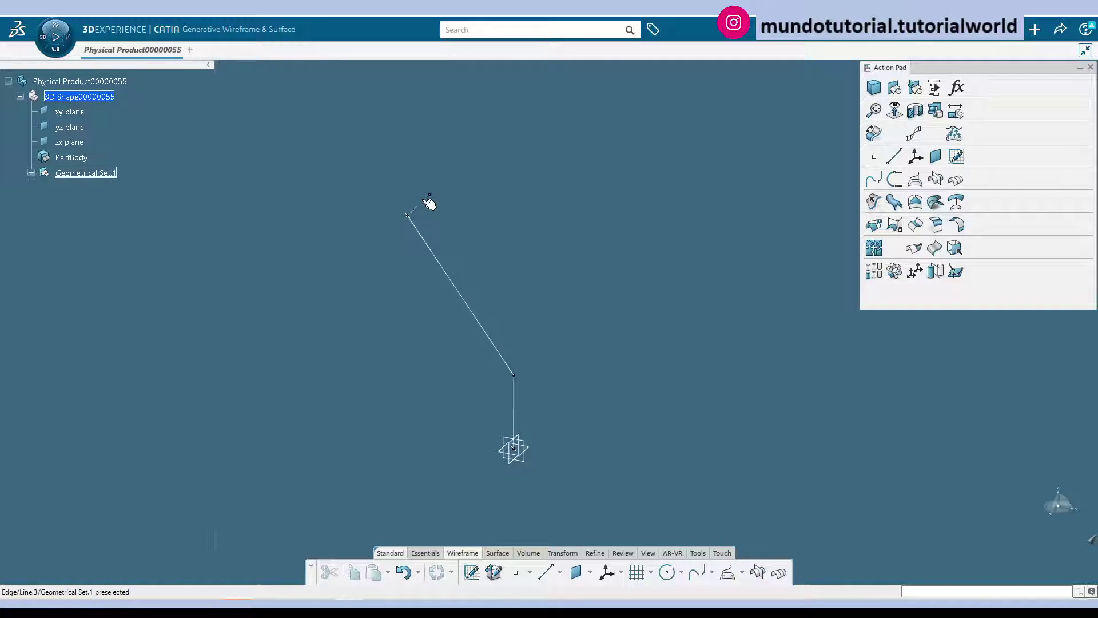
# - Create Plane.1 through the short top Line.3 and the diagonal Line.2
pyautogui.click(31, 173)
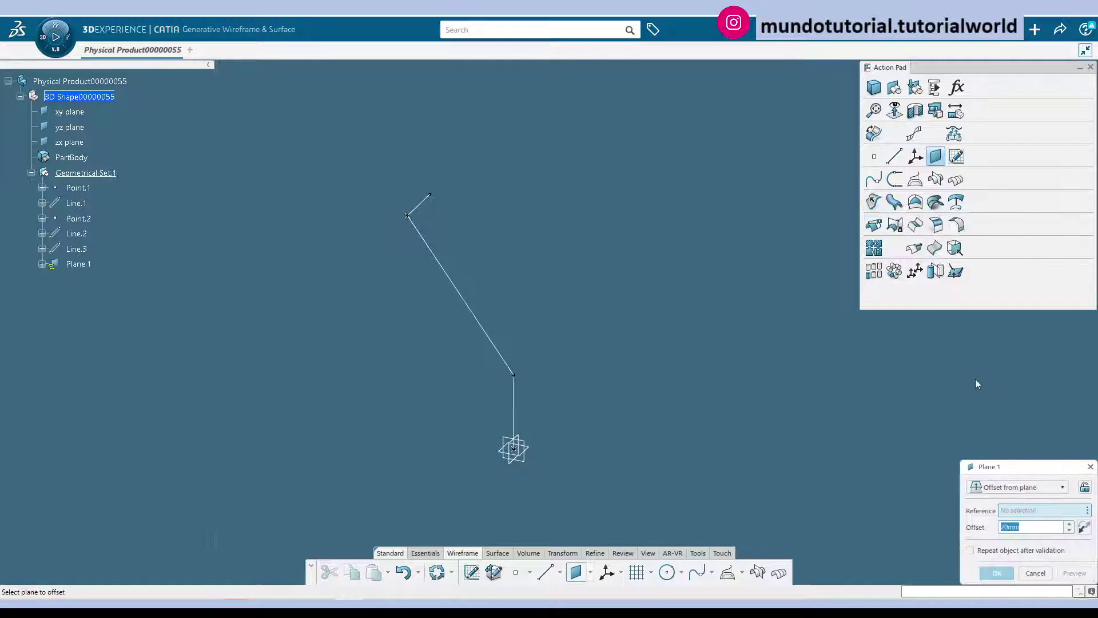
pyautogui.click(999, 488)
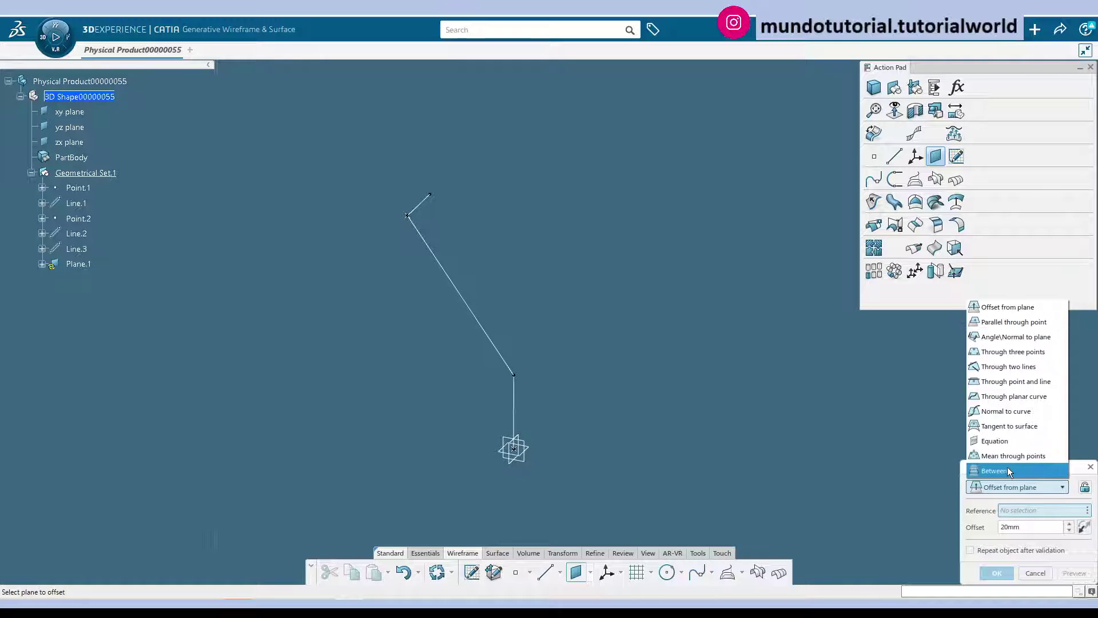
pyautogui.click(1024, 366)
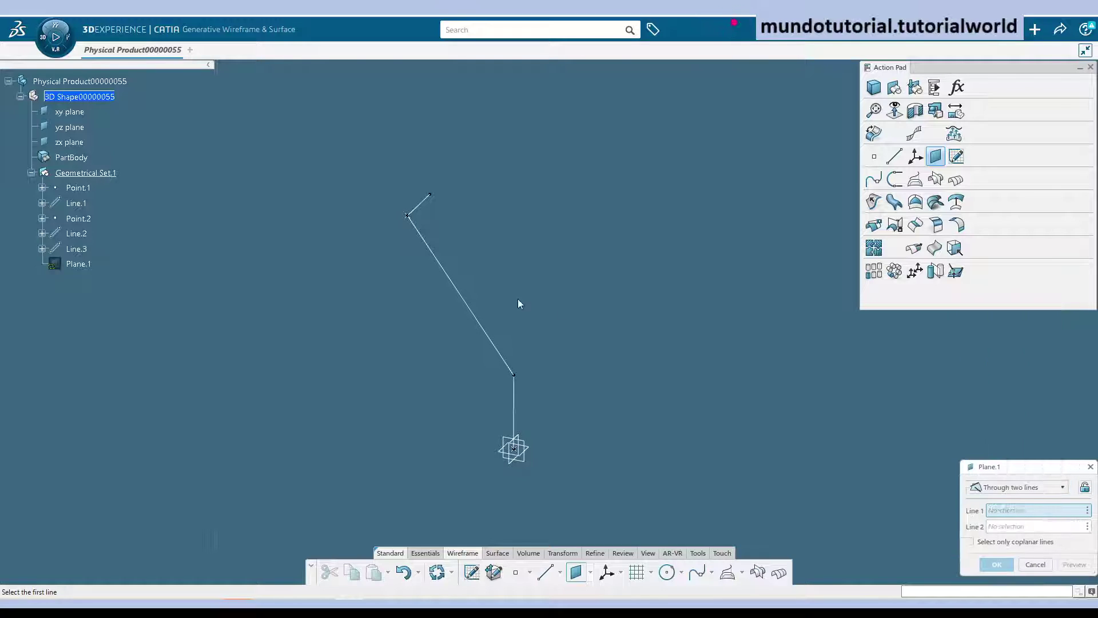
pyautogui.click(418, 207)
pyautogui.click(428, 241)
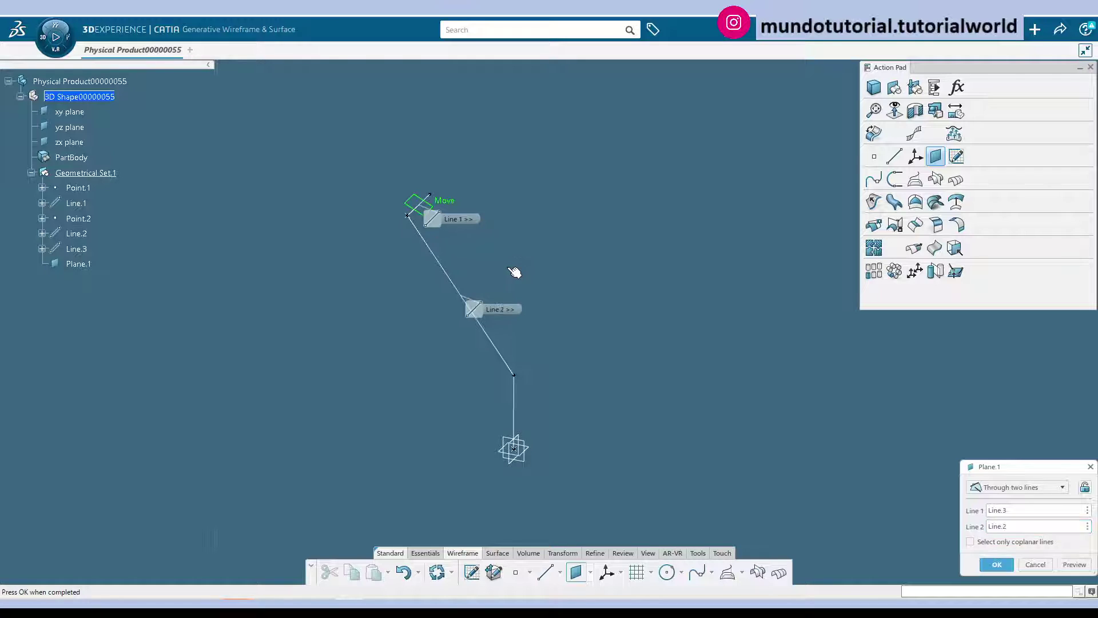
pyautogui.click(1001, 565)
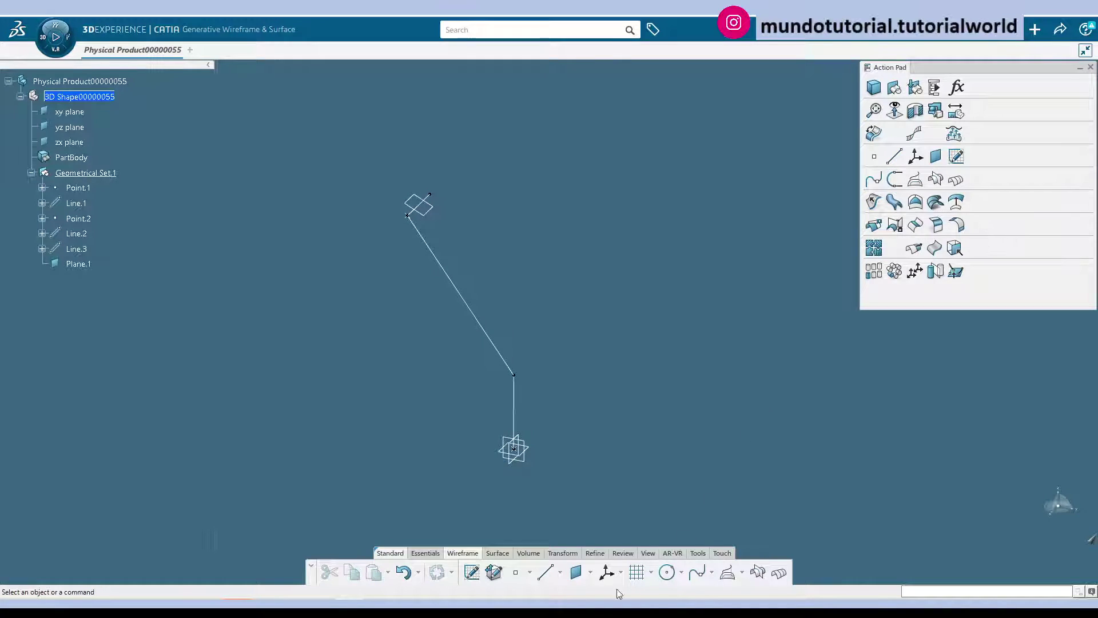
pyautogui.click(558, 575)
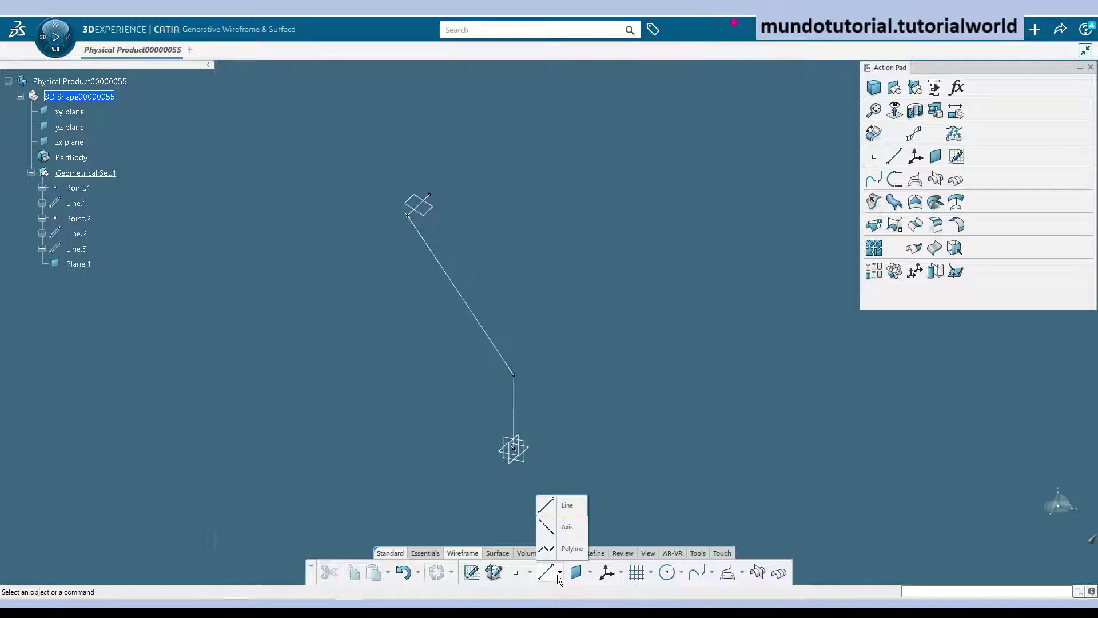
pyautogui.click(681, 572)
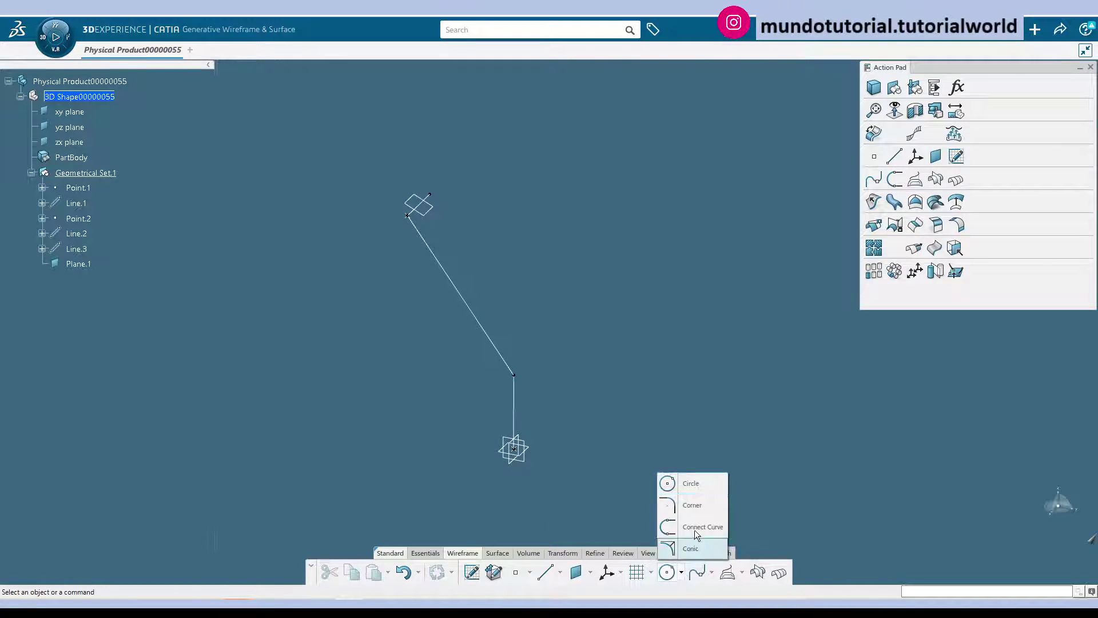
pyautogui.click(693, 505)
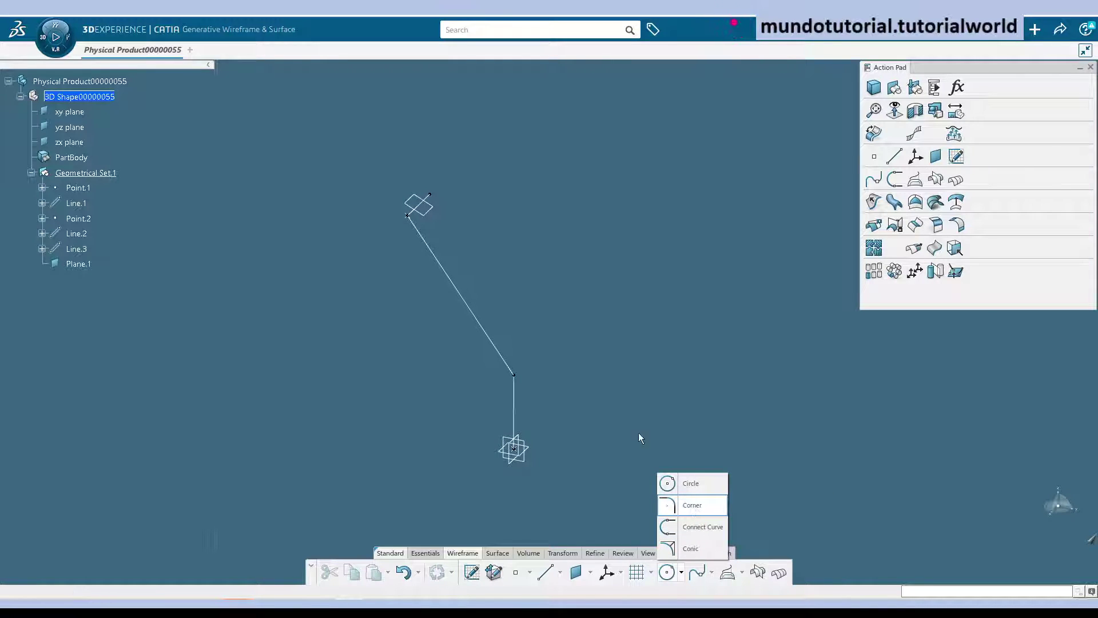
pyautogui.click(511, 372)
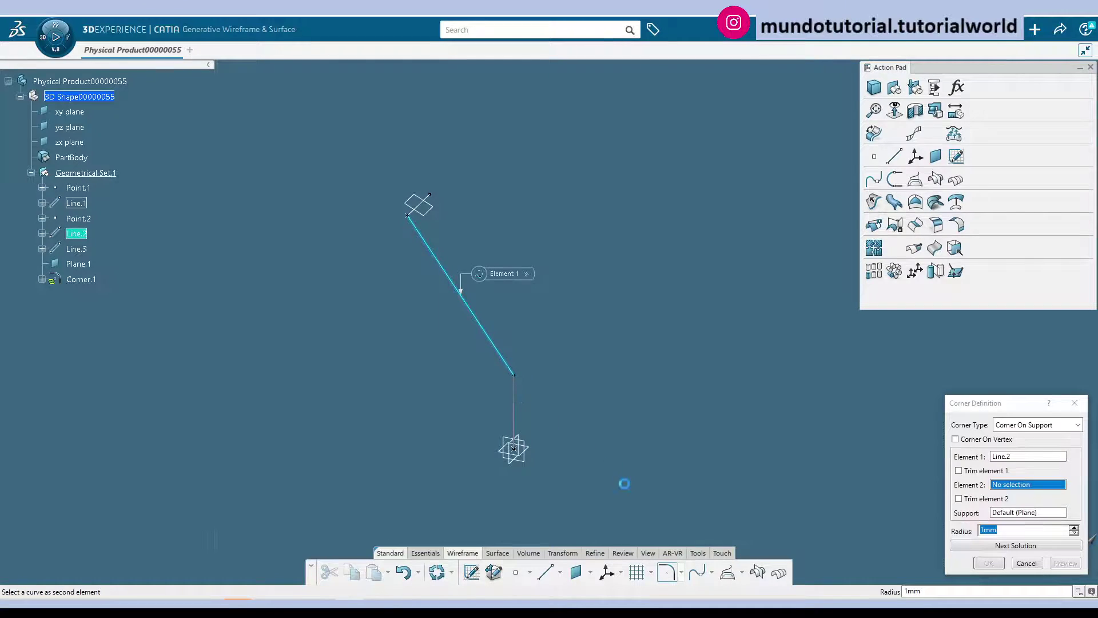
pyautogui.click(525, 461)
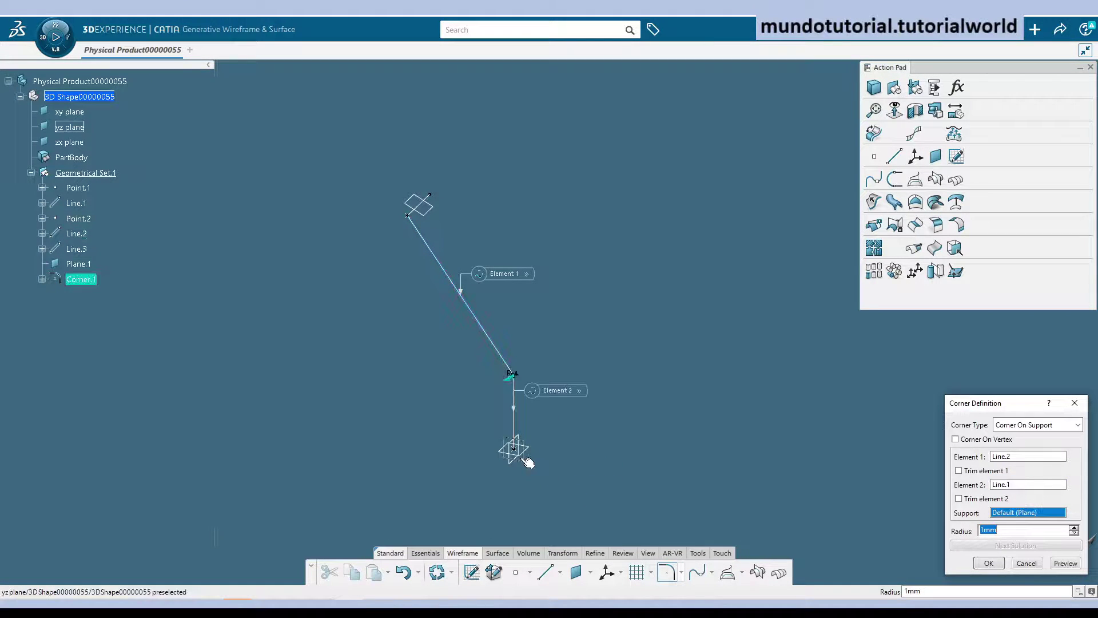
pyautogui.click(525, 463)
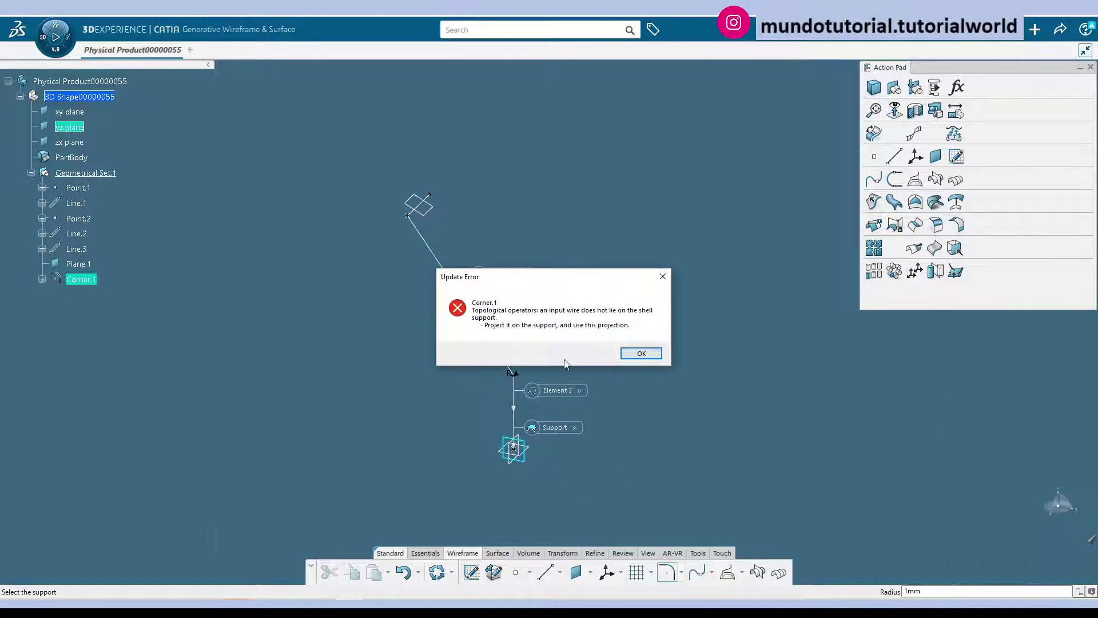
pyautogui.click(642, 354)
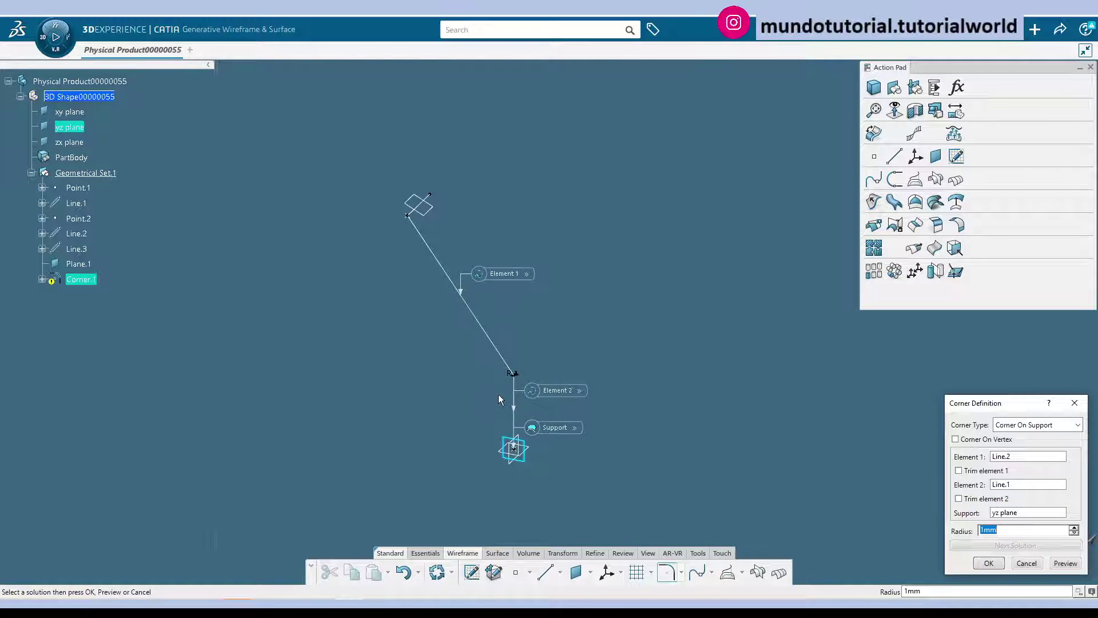
pyautogui.moveTo(473, 411); pyautogui.dragTo(512, 386, button='middle')
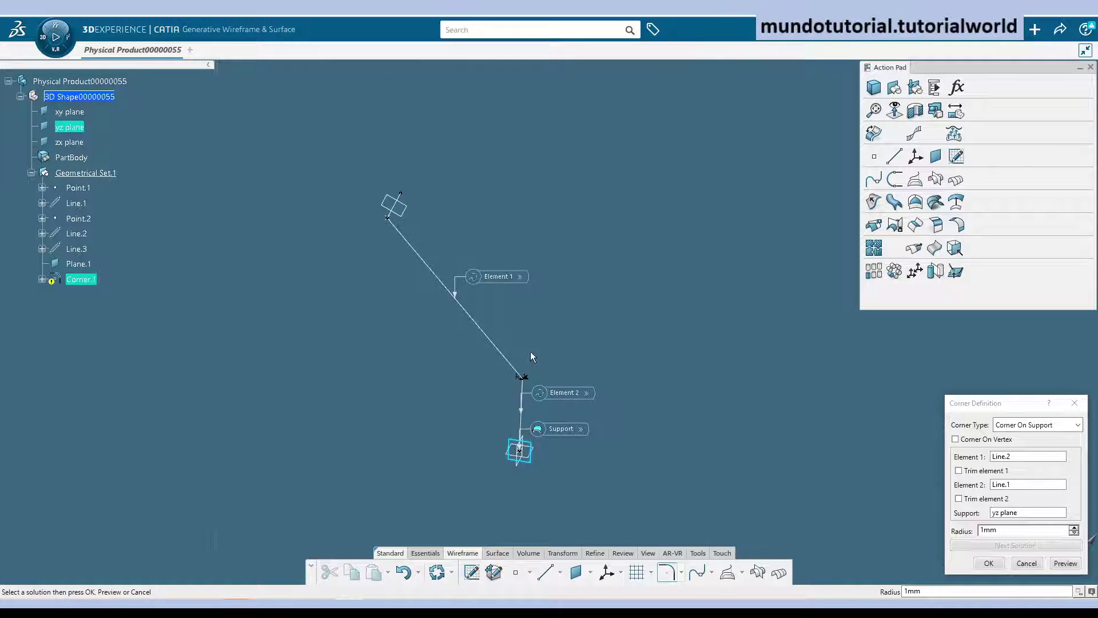
pyautogui.press('Escape')
pyautogui.moveTo(532, 449); pyautogui.dragTo(506, 444, button='middle')
# - Create Plane.2 through the diagonal Line.2 and the vertical Line.1
pyautogui.click(936, 156)
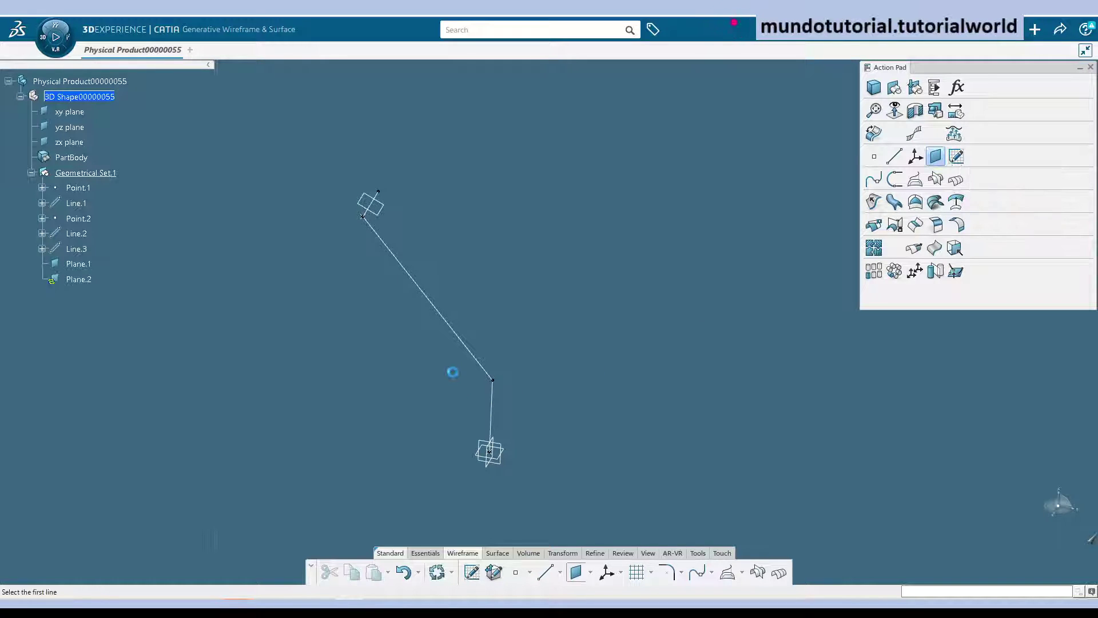
pyautogui.click(481, 362)
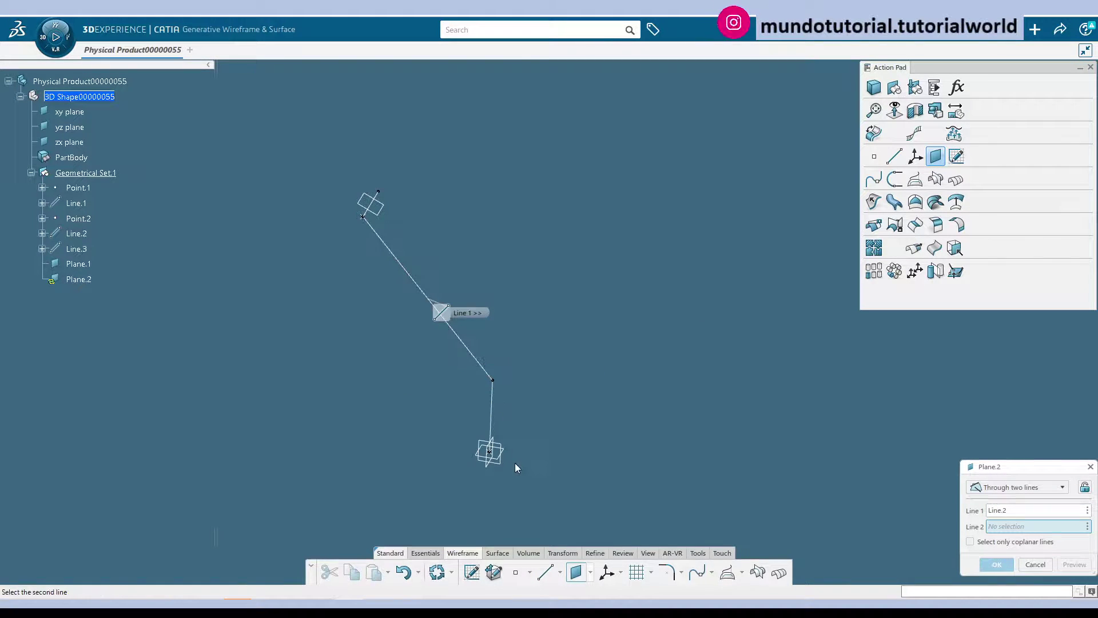
pyautogui.click(493, 418)
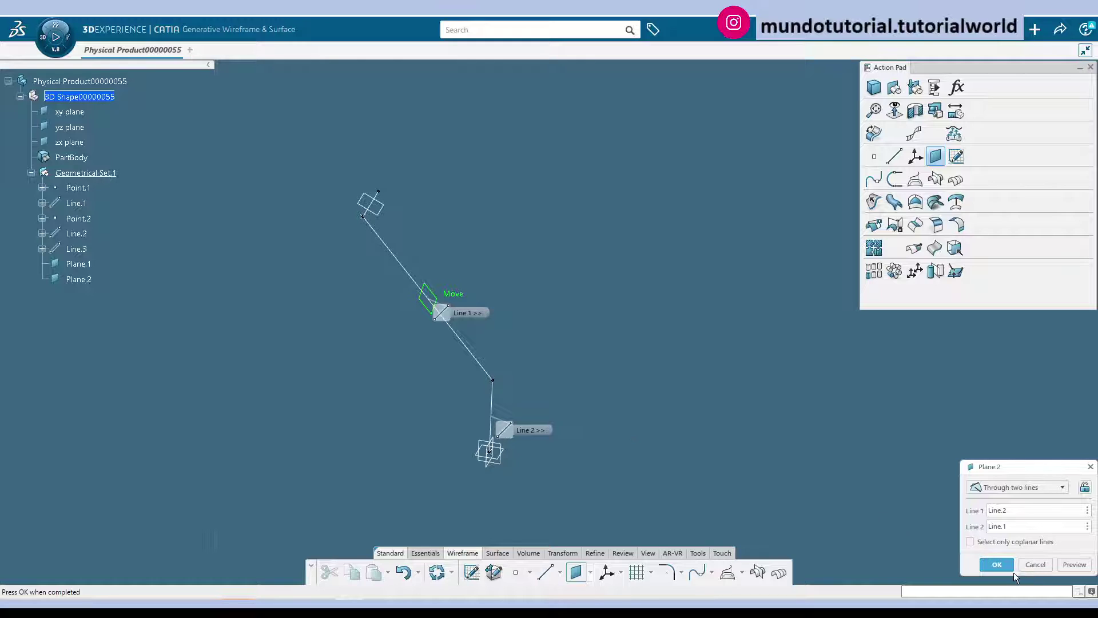
pyautogui.click(995, 564)
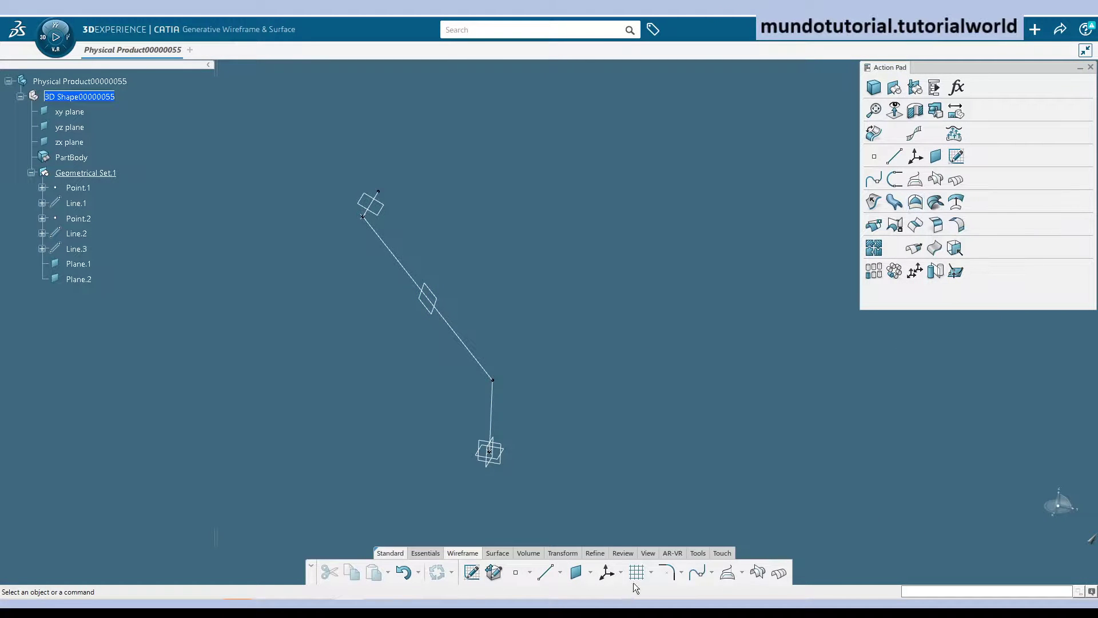
# - Add a 25 mm corner between Line.1 and Line.2 on Plane.2, trimming both lines
pyautogui.click(667, 572)
pyautogui.click(490, 420)
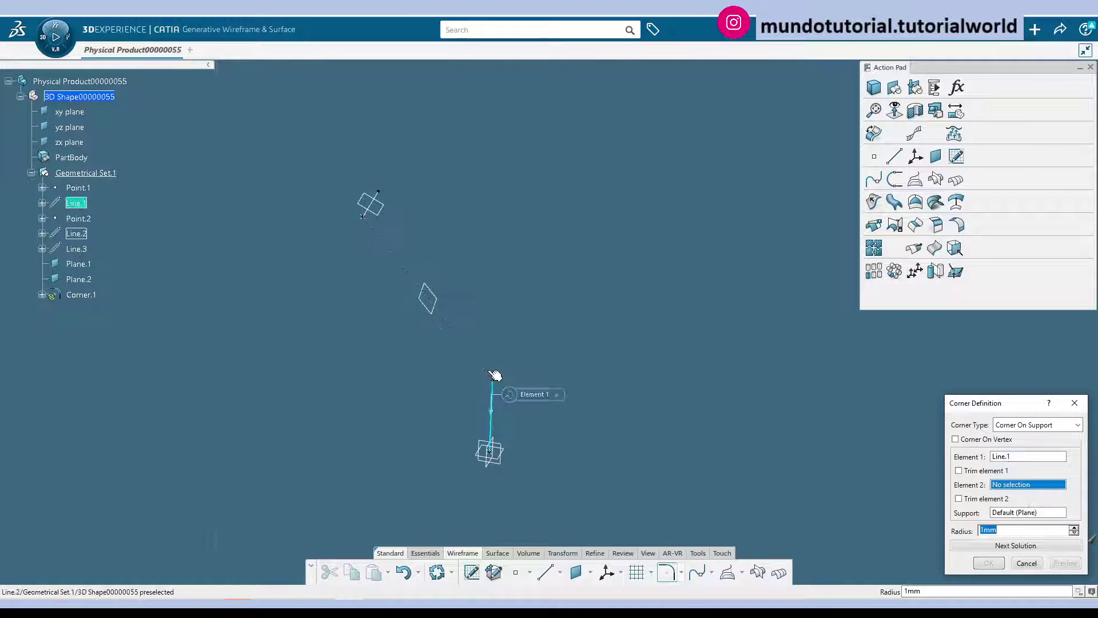
pyautogui.click(490, 369)
pyautogui.click(429, 299)
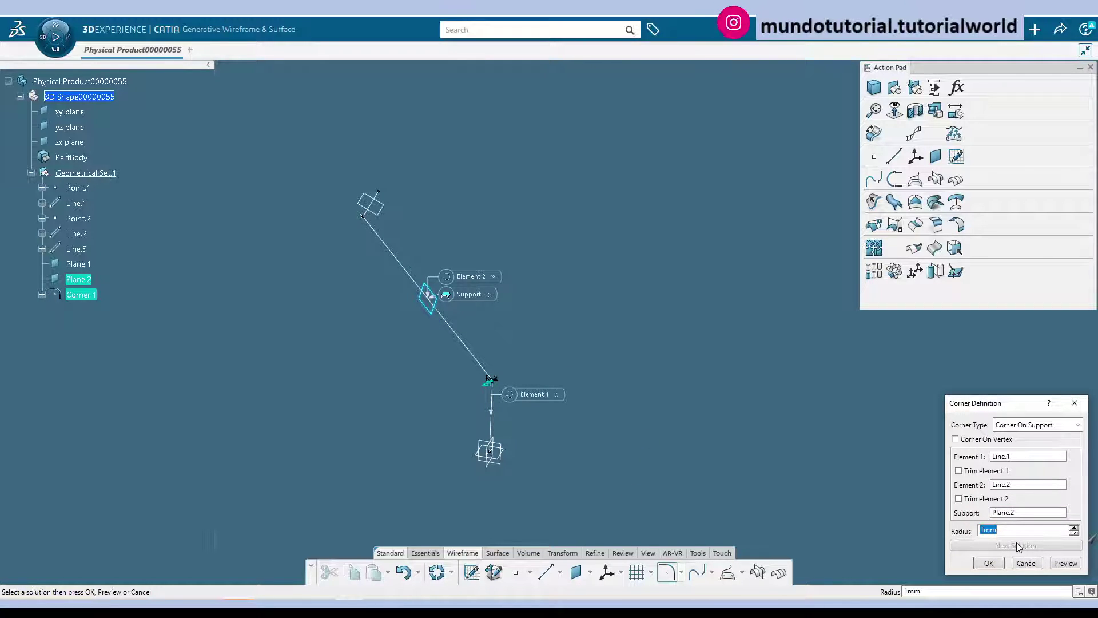
pyautogui.write('25')
pyautogui.press('Return')
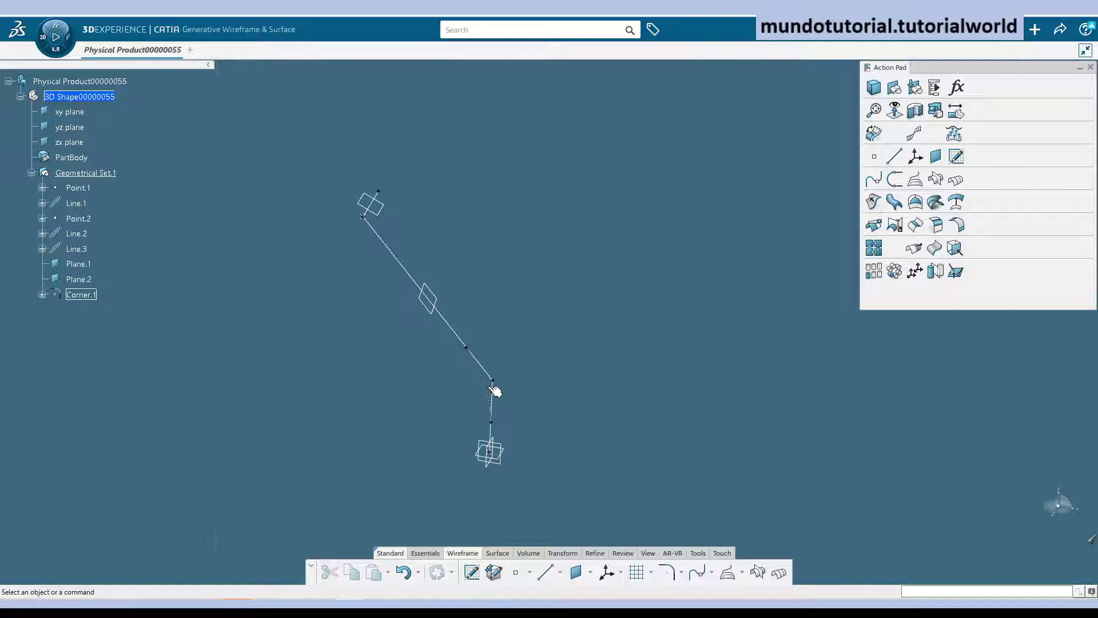
pyautogui.doubleClick(494, 389)
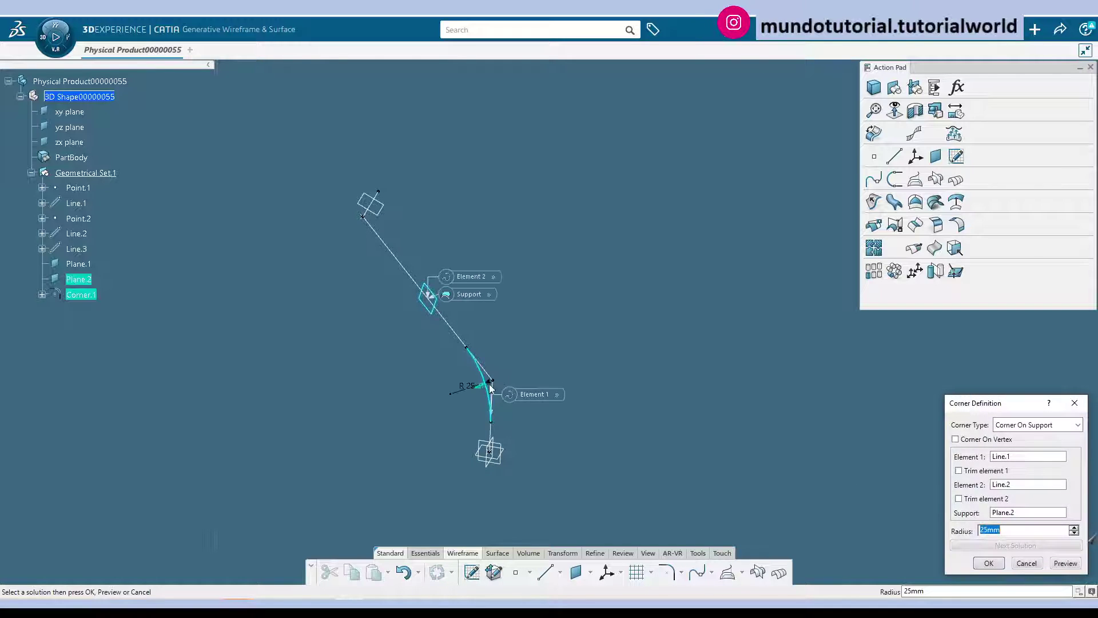
pyautogui.click(972, 471)
pyautogui.click(970, 500)
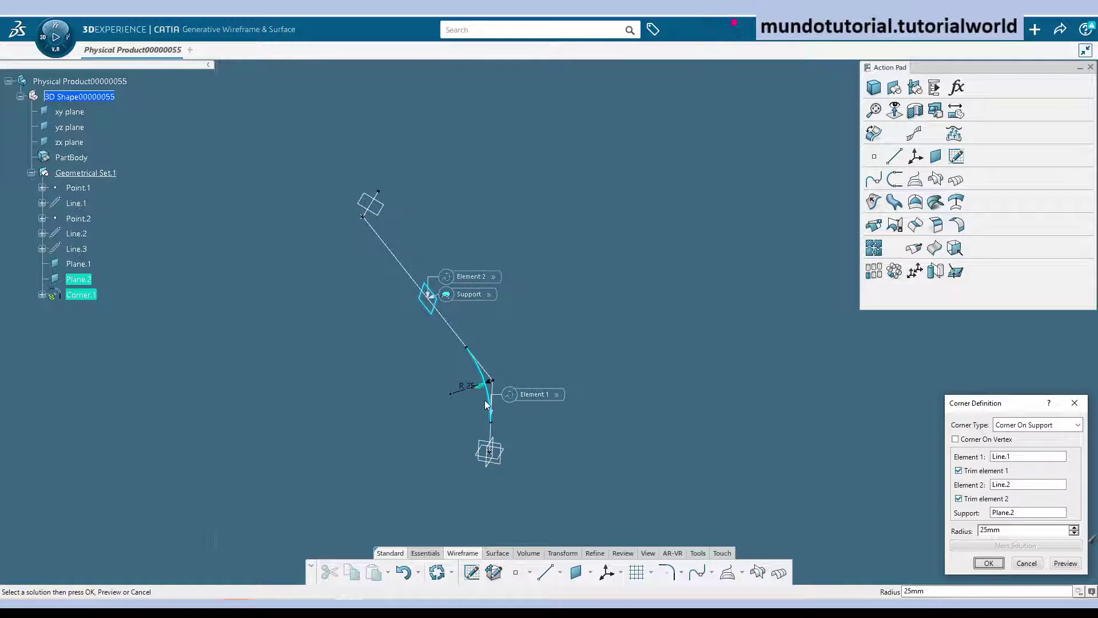
pyautogui.click(995, 563)
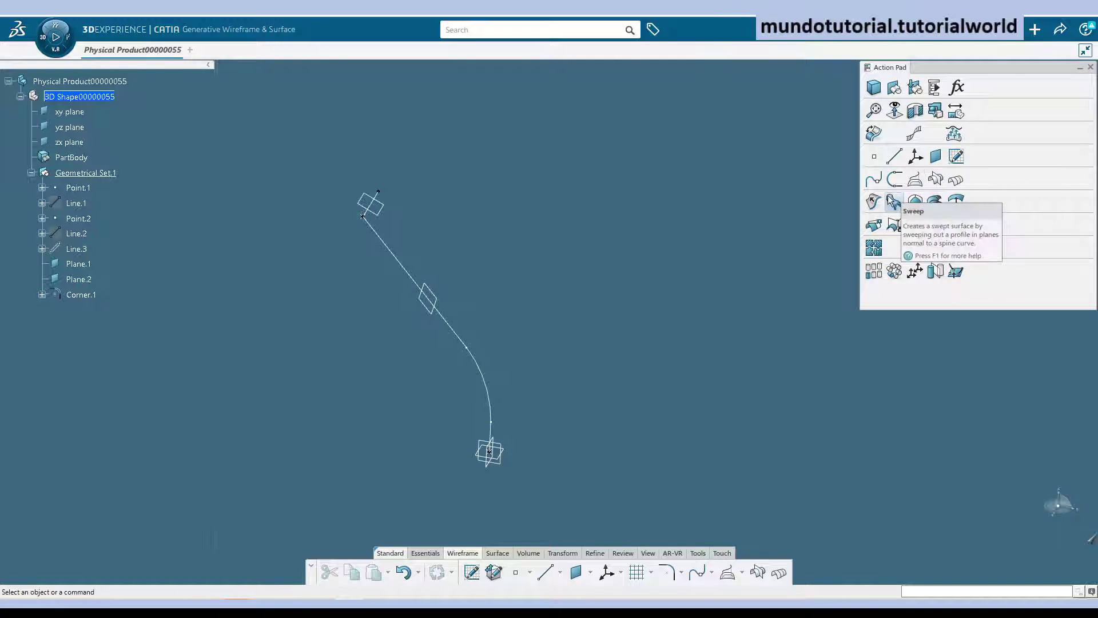
# - Round the Line.3 to Corner.1 bend with a 25 mm corner supported on Plane.1
pyautogui.click(666, 570)
pyautogui.click(372, 204)
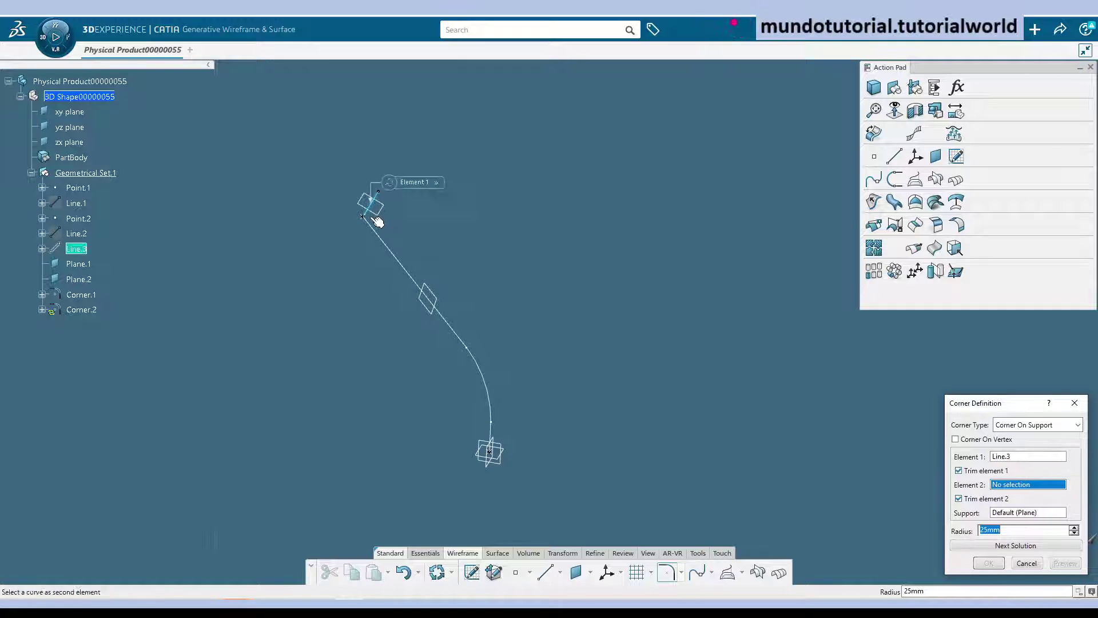
pyautogui.click(377, 231)
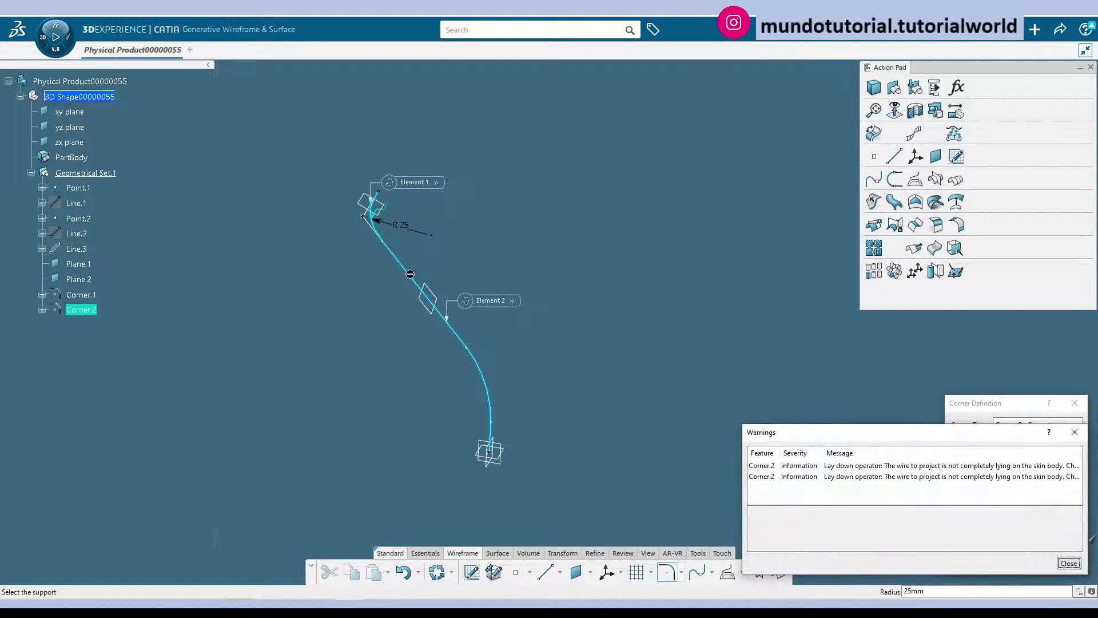
pyautogui.moveTo(900, 433); pyautogui.dragTo(484, 449)
pyautogui.click(651, 580)
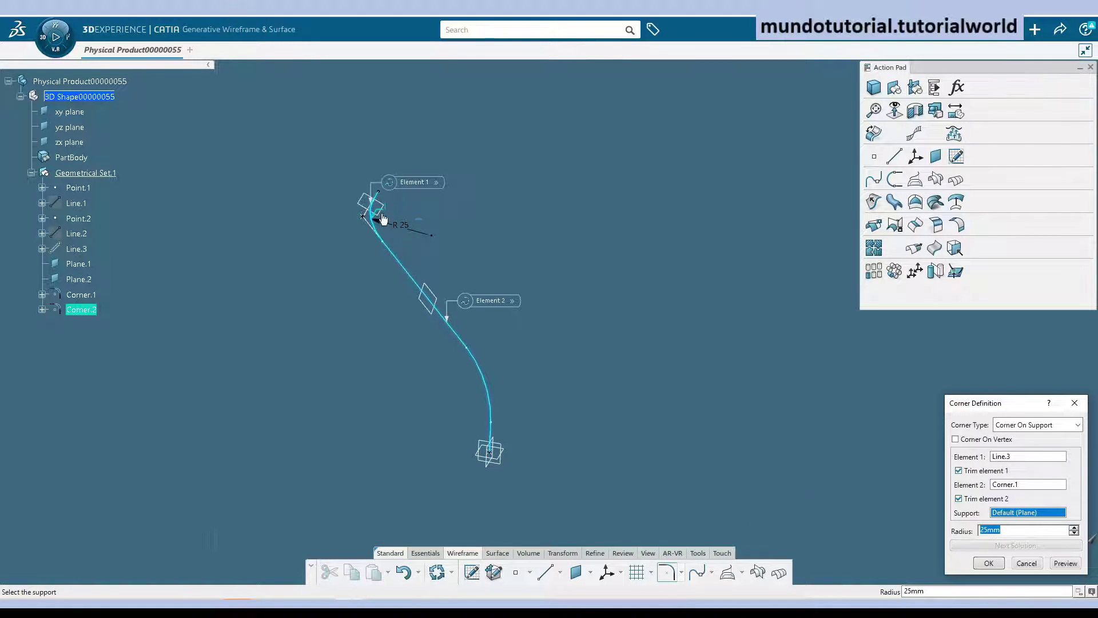
pyautogui.click(364, 203)
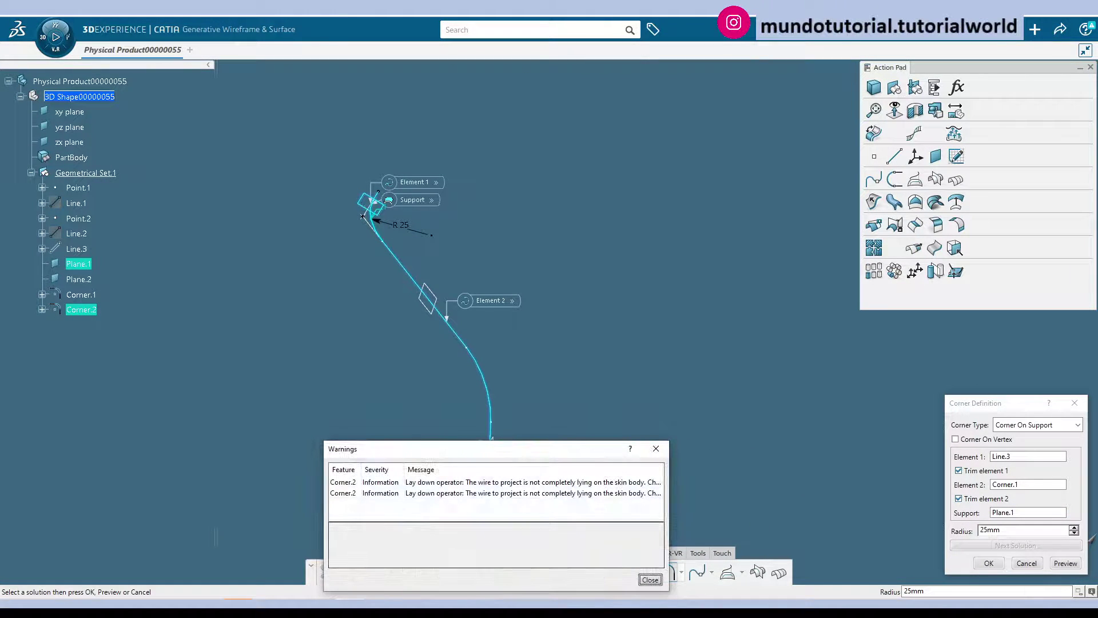
pyautogui.click(650, 580)
pyautogui.scroll(5, 409, 361)
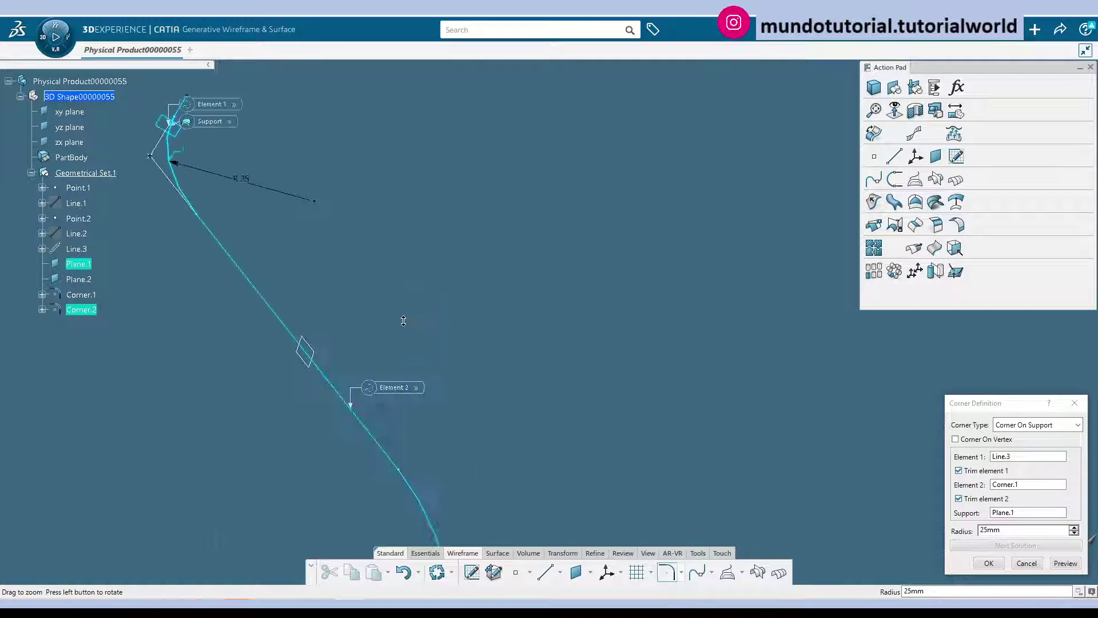
pyautogui.moveTo(366, 320); pyautogui.dragTo(425, 317, button='middle')
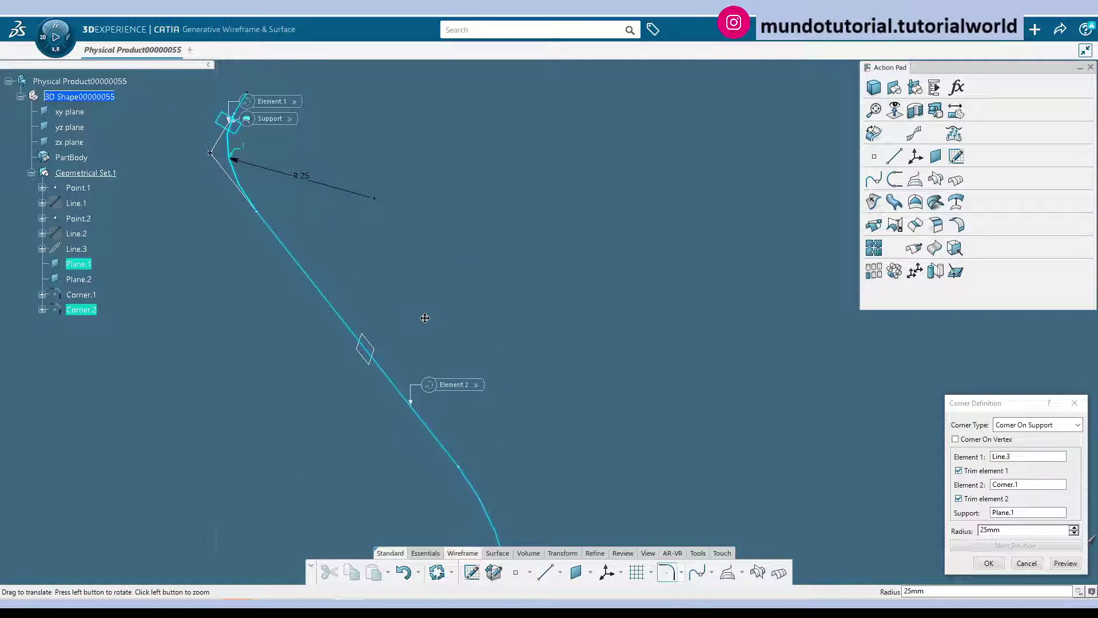
pyautogui.click(992, 567)
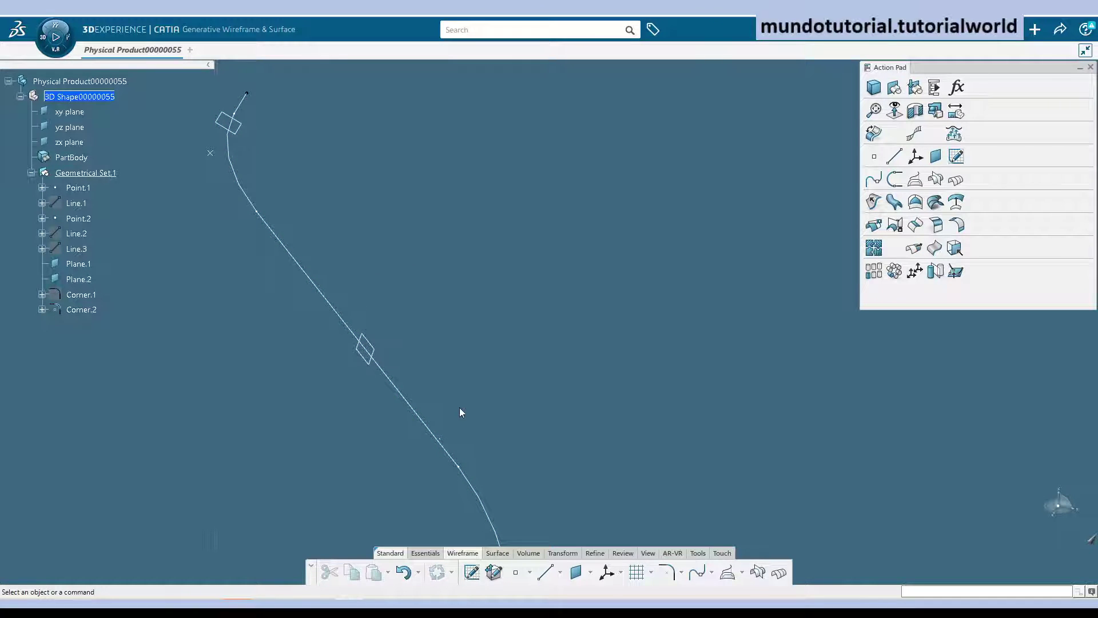
# - Sweep a center-and-radius circle of 17 mm along Corner.2 and inspect the resulting pipe
pyautogui.scroll(-6, 537, 238)
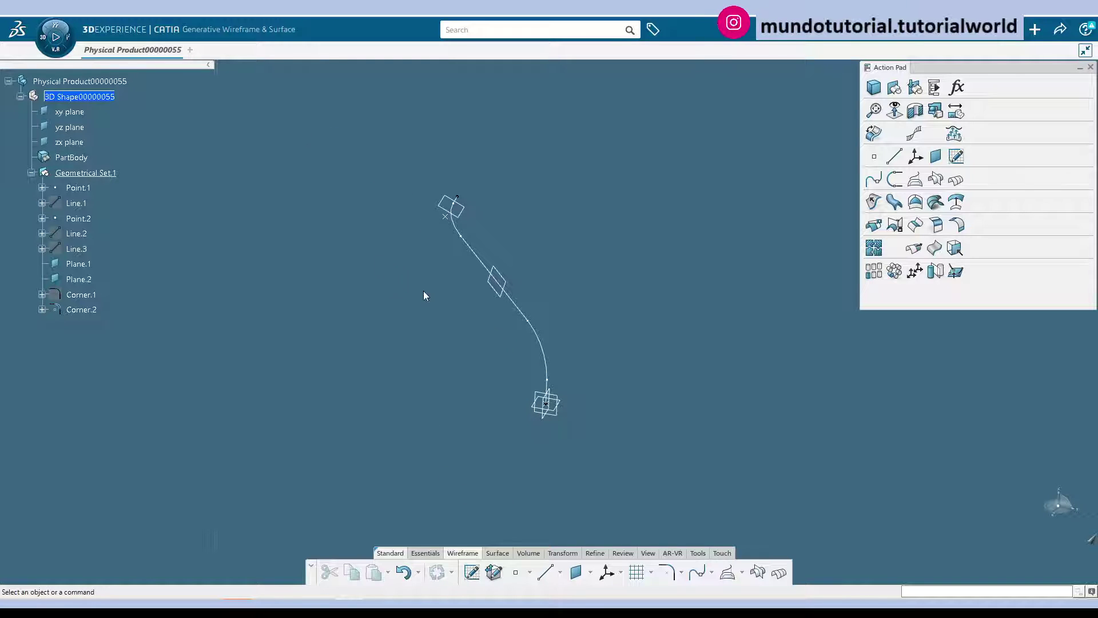
pyautogui.click(895, 205)
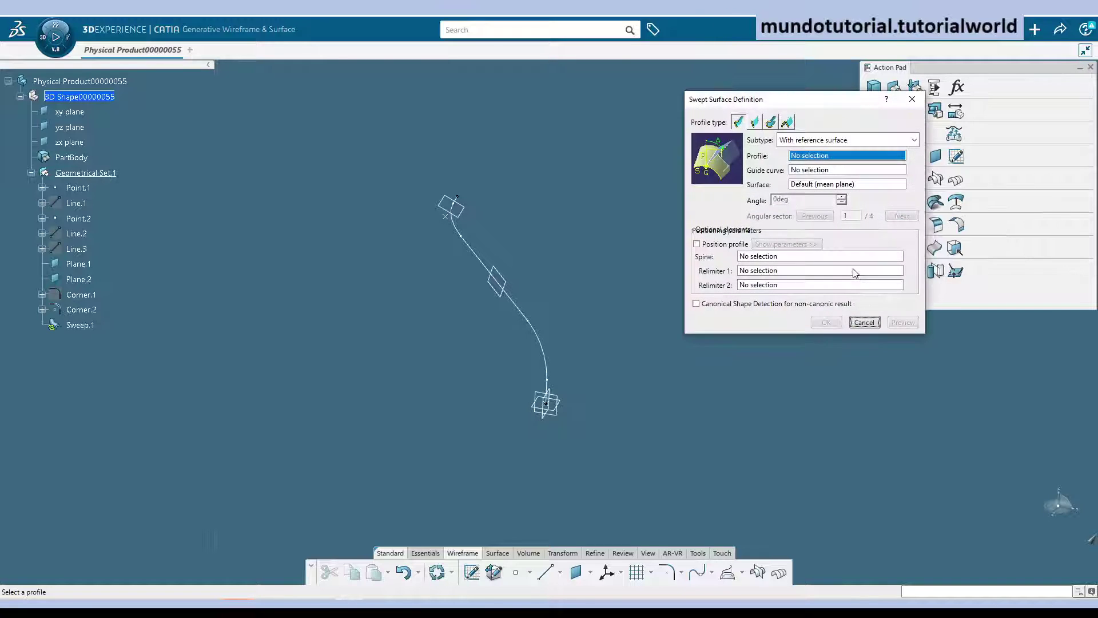
pyautogui.click(770, 122)
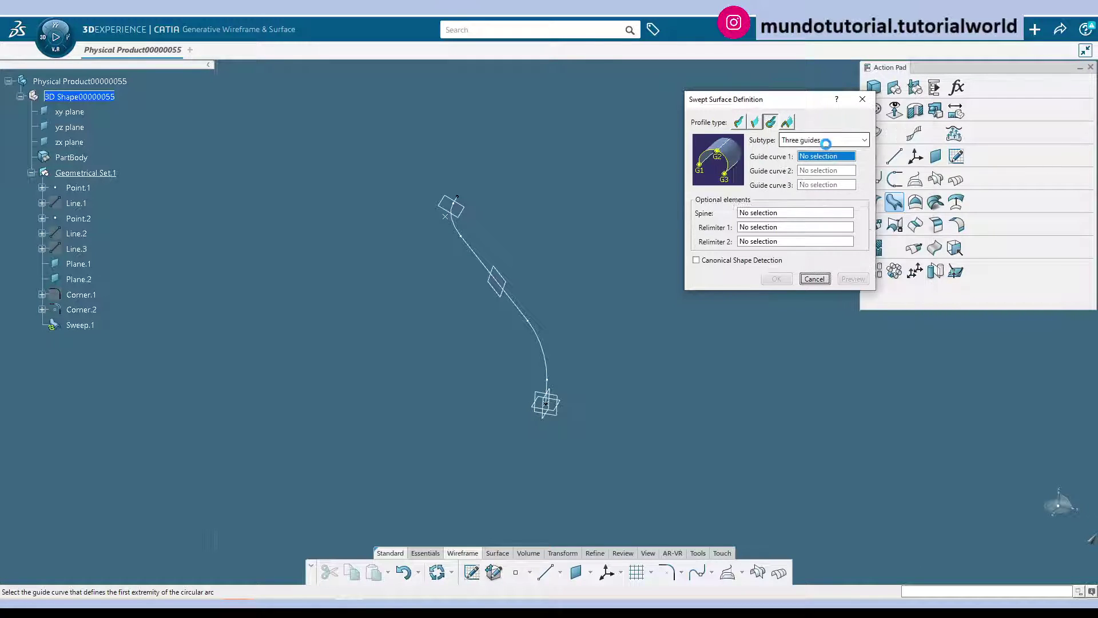
pyautogui.click(838, 145)
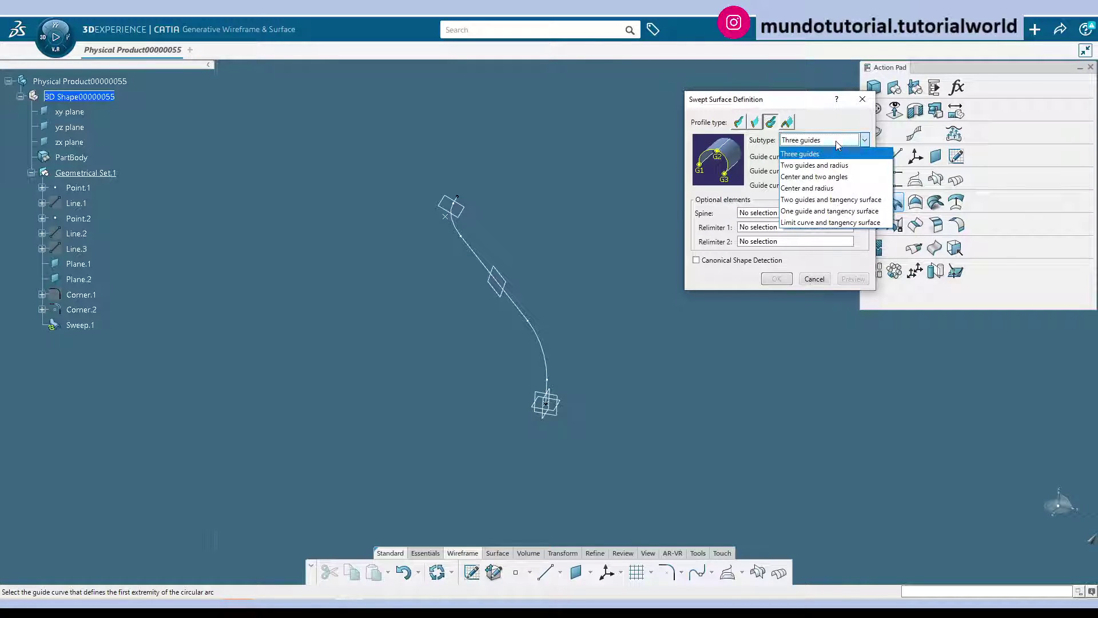
pyautogui.click(836, 189)
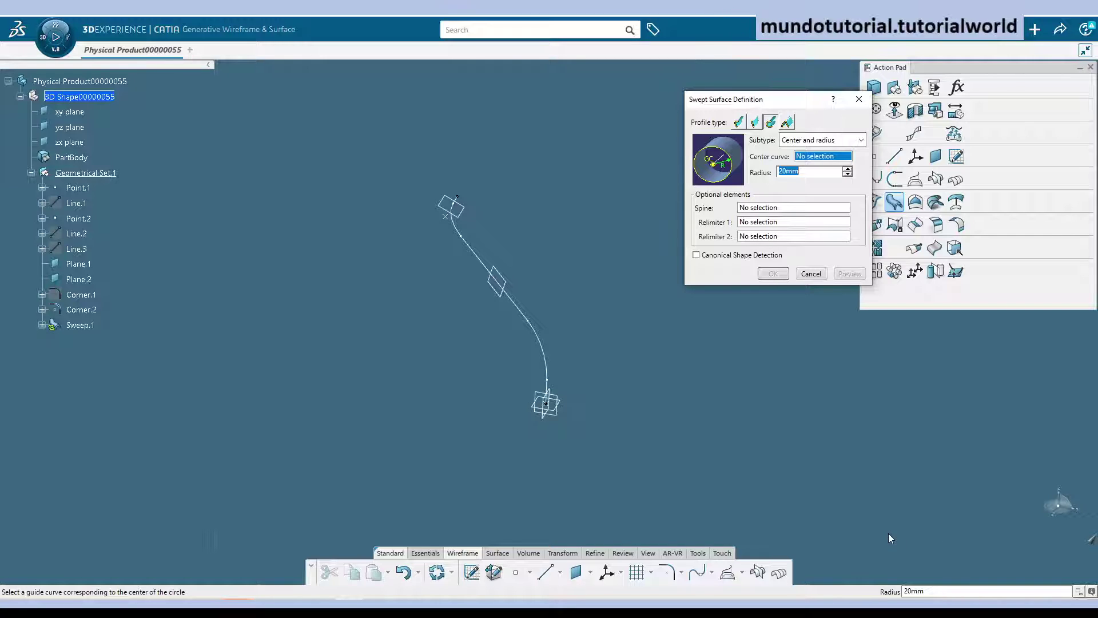
pyautogui.click(545, 342)
pyautogui.write('17')
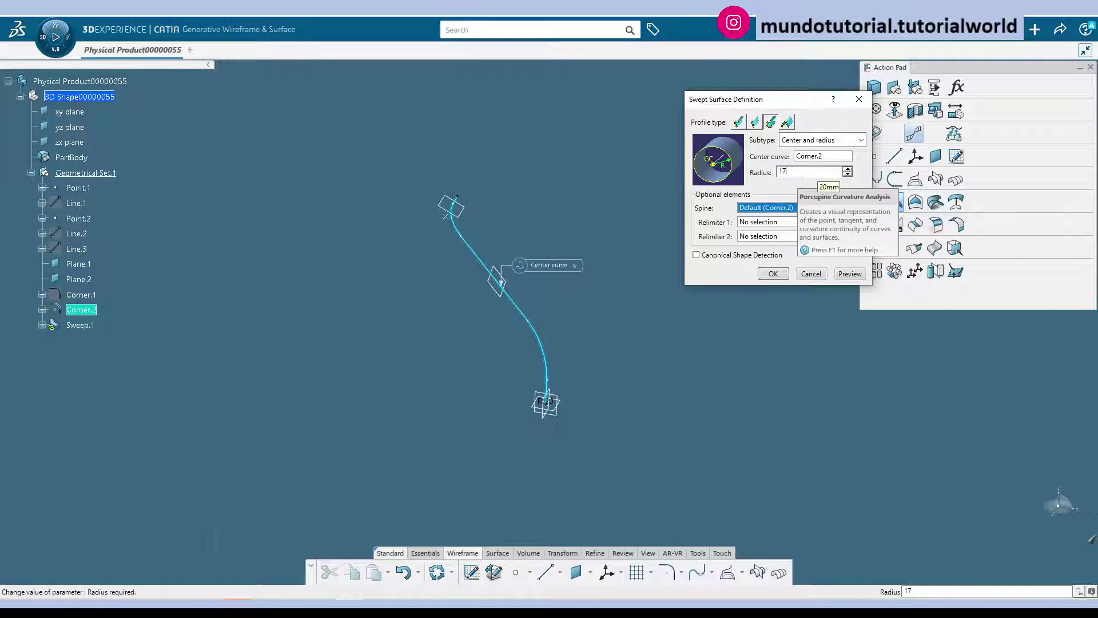
pyautogui.press('Return')
pyautogui.click(854, 275)
pyautogui.click(772, 274)
pyautogui.moveTo(667, 380); pyautogui.dragTo(634, 277, button='middle')
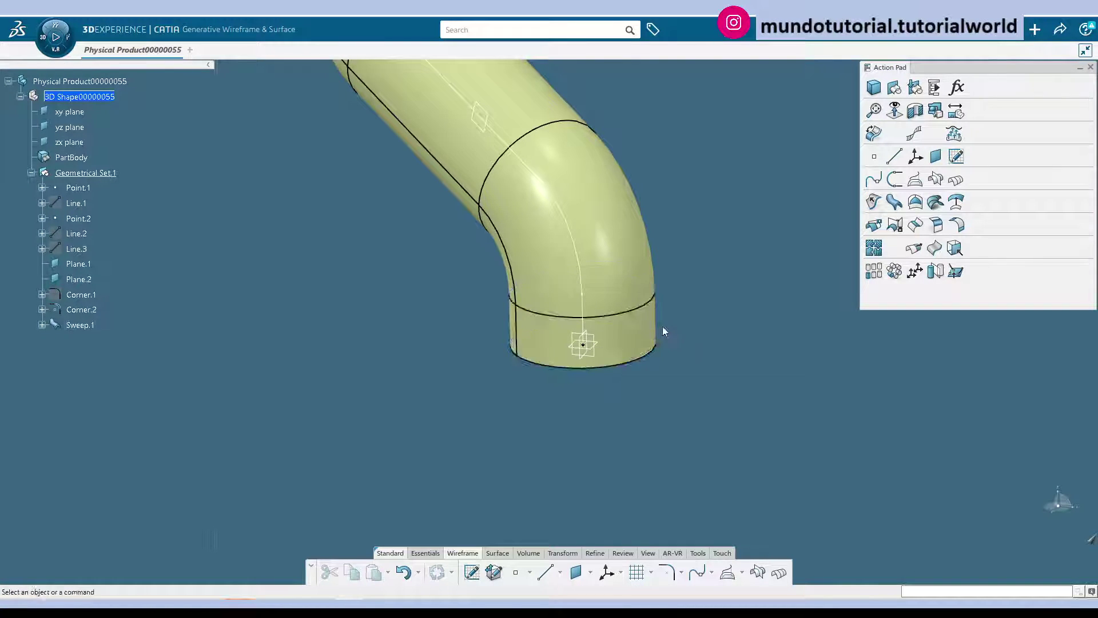
pyautogui.moveTo(663, 395); pyautogui.dragTo(674, 476, button='middle')
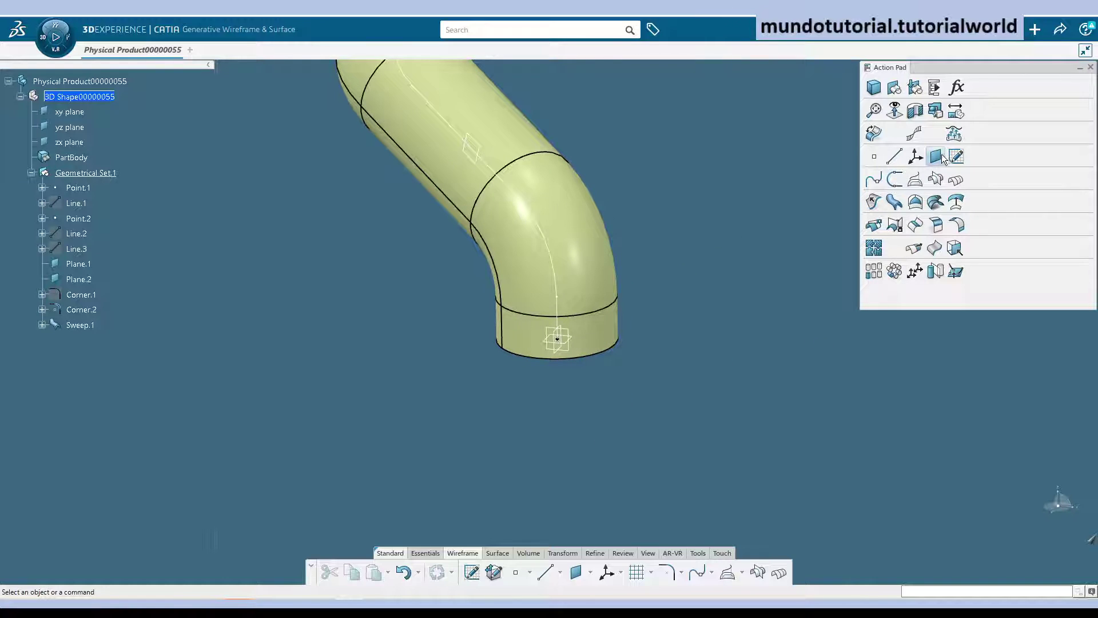
# - Create Plane.3 offset 20 mm from the xy plane
pyautogui.click(936, 156)
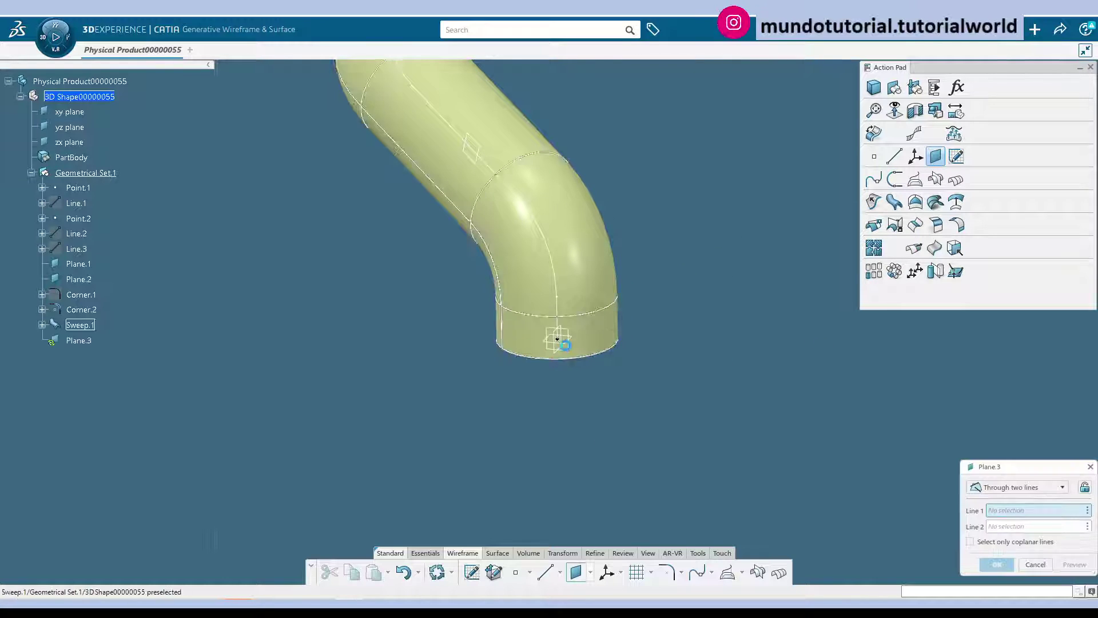
pyautogui.click(1048, 490)
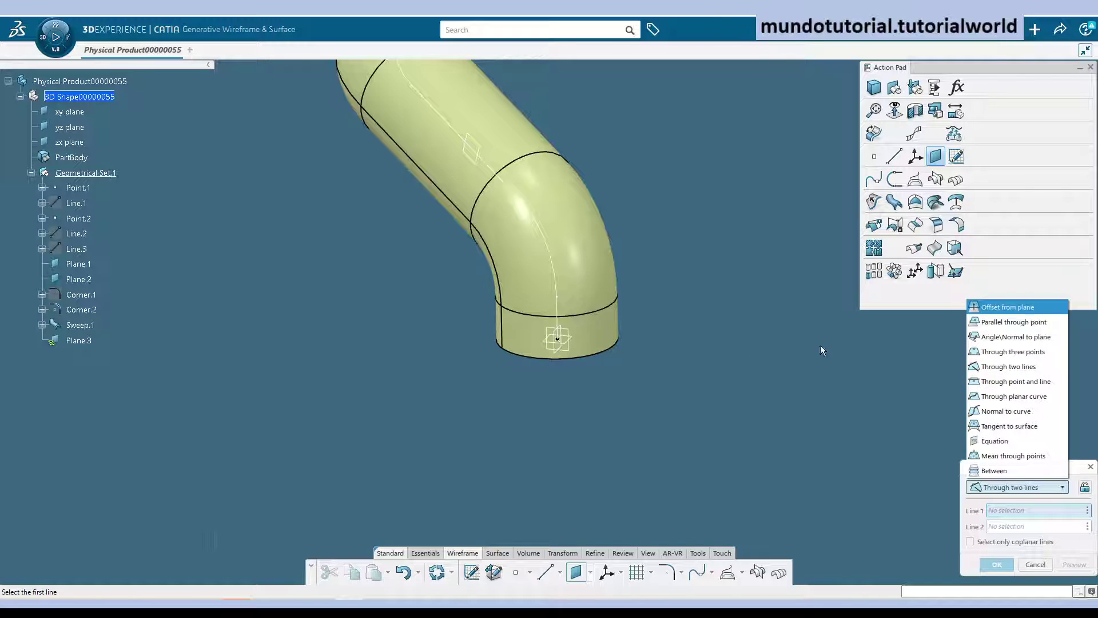
pyautogui.press('Return')
pyautogui.scroll(3, 637, 456)
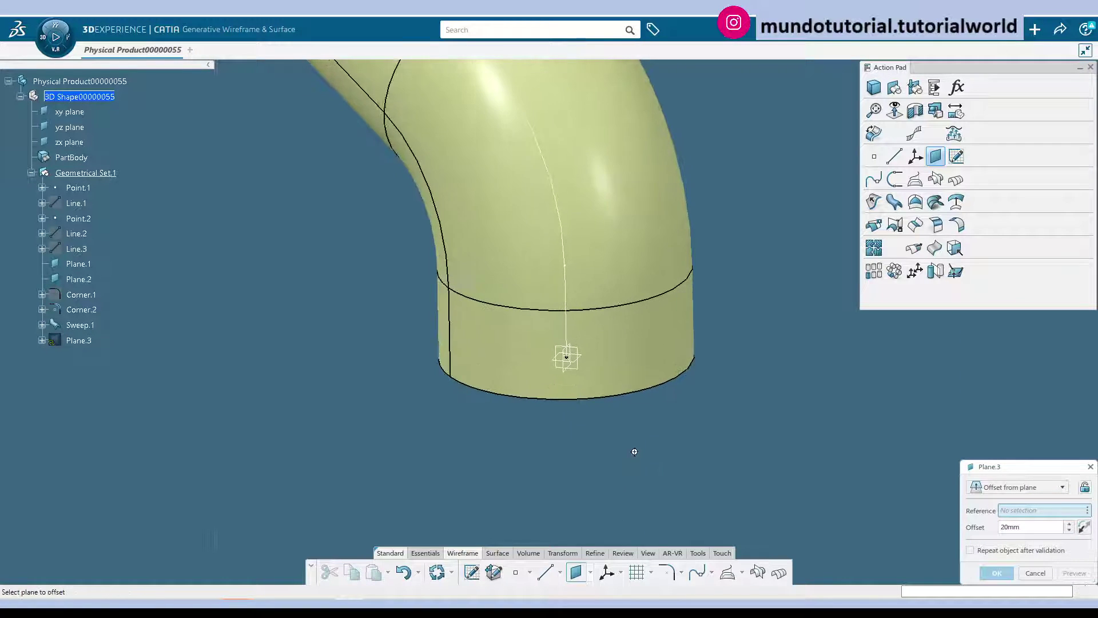
pyautogui.click(589, 360)
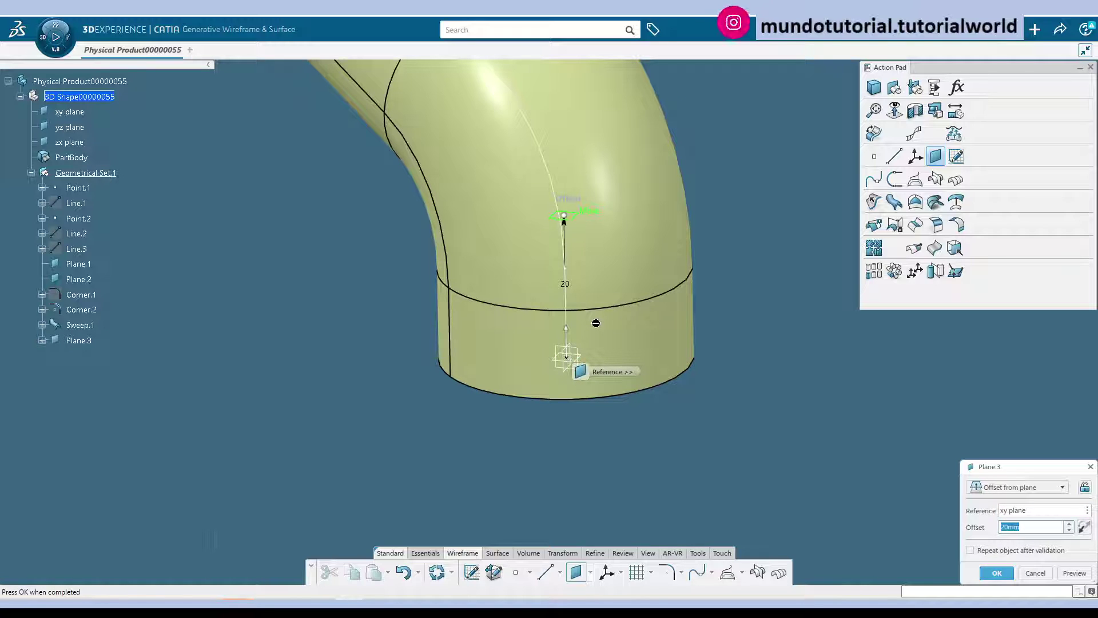
pyautogui.press('Return')
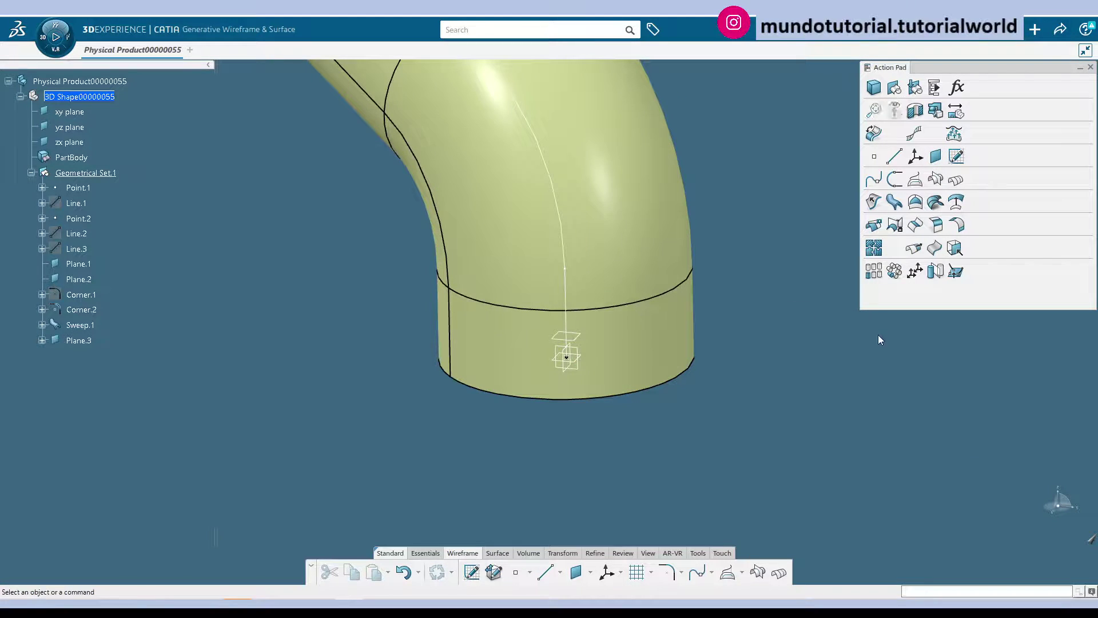
pyautogui.moveTo(760, 255); pyautogui.dragTo(600, 218, button='middle')
# - Create Plane.4 normal to Corner.2 at its end vertex
pyautogui.click(935, 156)
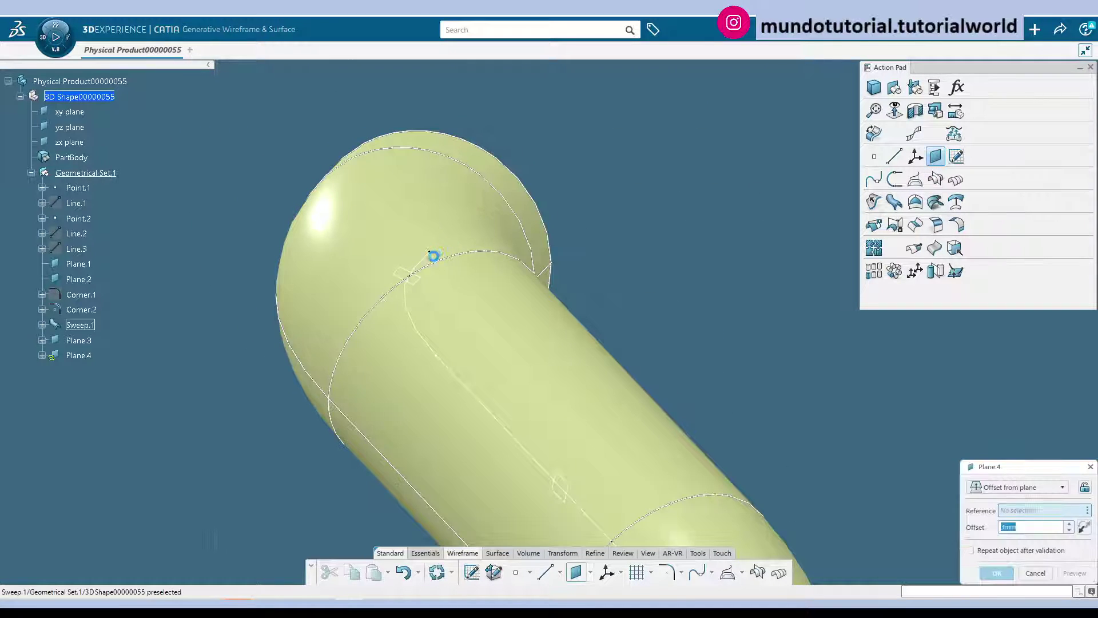
pyautogui.click(1024, 486)
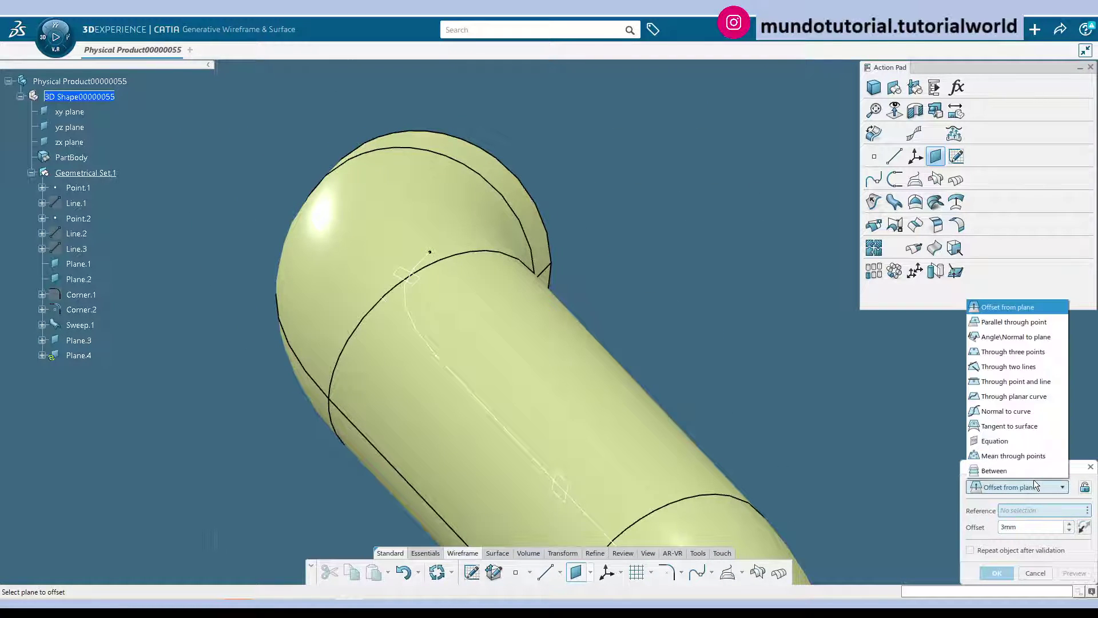
pyautogui.click(1030, 412)
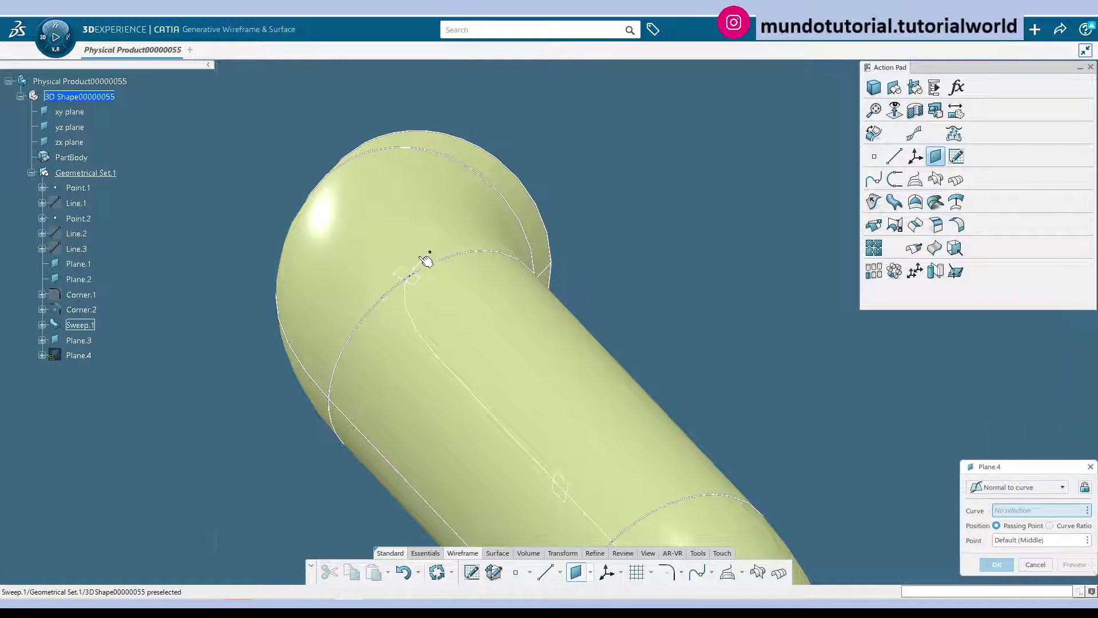
pyautogui.click(430, 254)
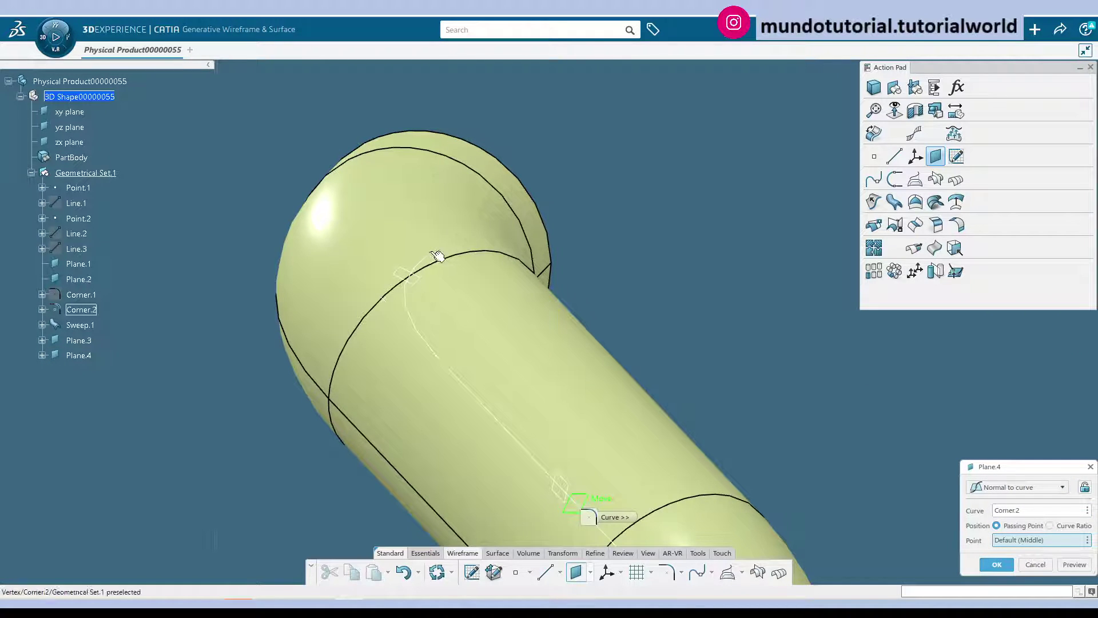
pyautogui.click(429, 252)
pyautogui.click(997, 564)
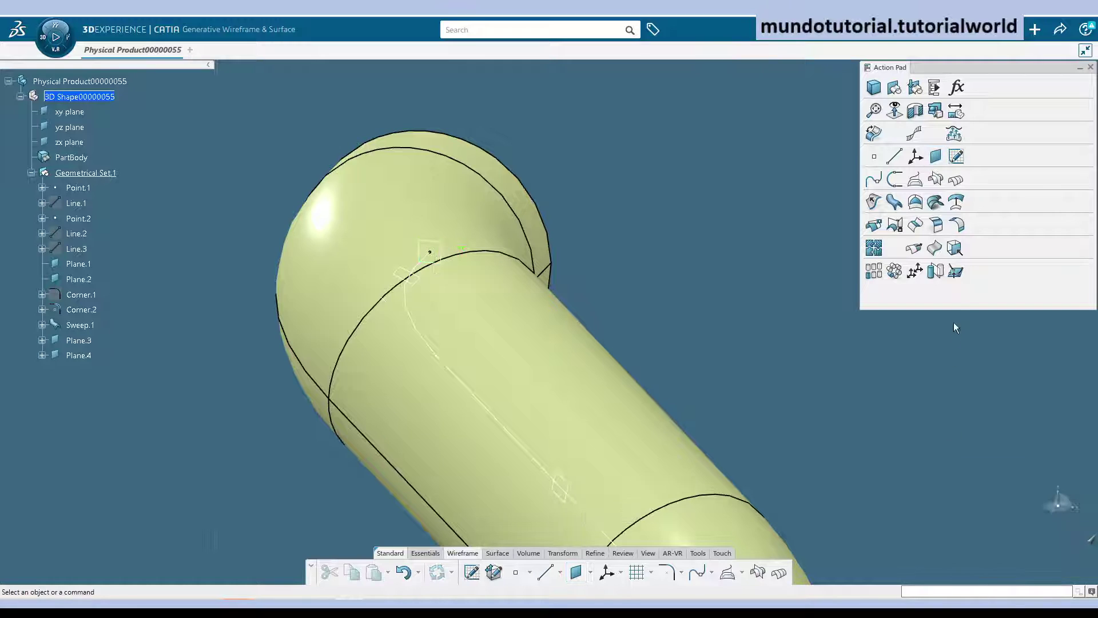
# - Create Plane.5 offset 3 mm from Plane.4
pyautogui.click(936, 156)
pyautogui.click(1045, 489)
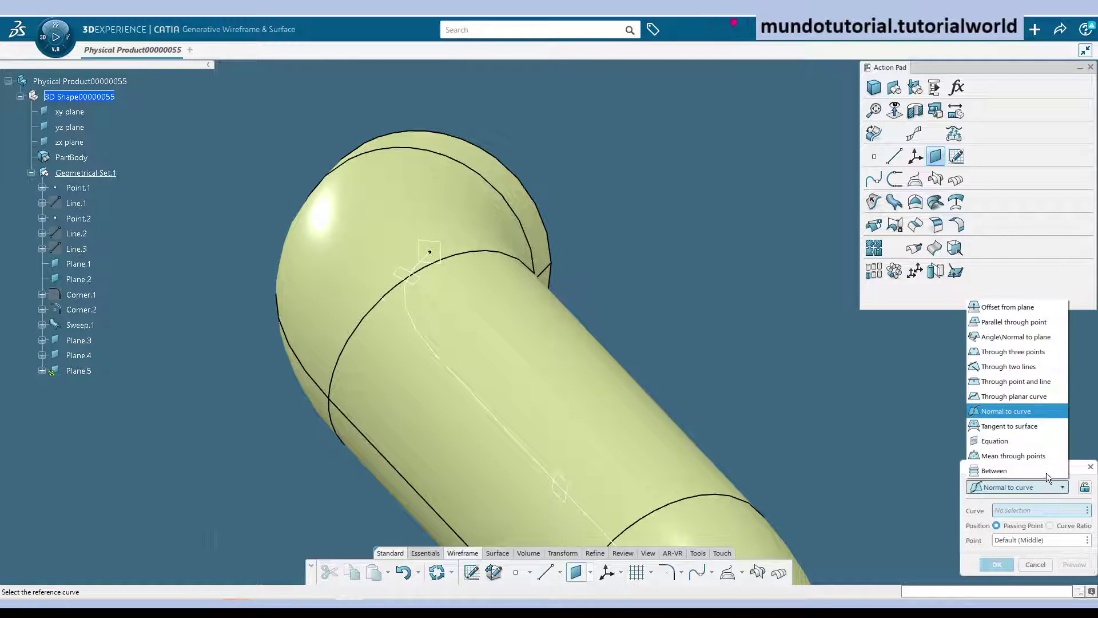
pyautogui.click(1022, 310)
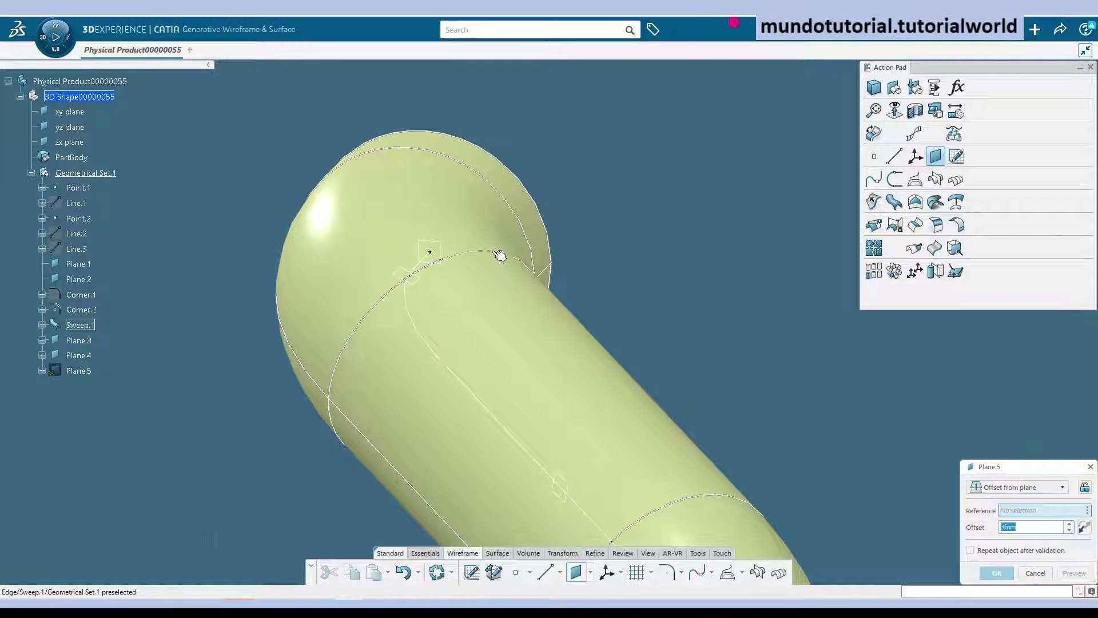
pyautogui.click(438, 247)
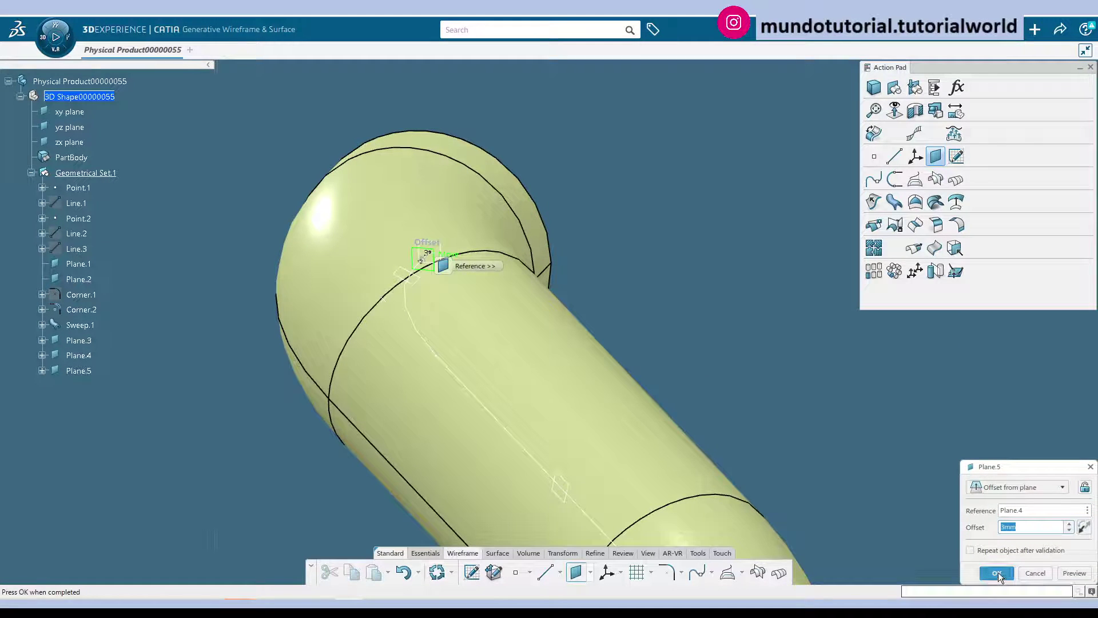
pyautogui.click(998, 573)
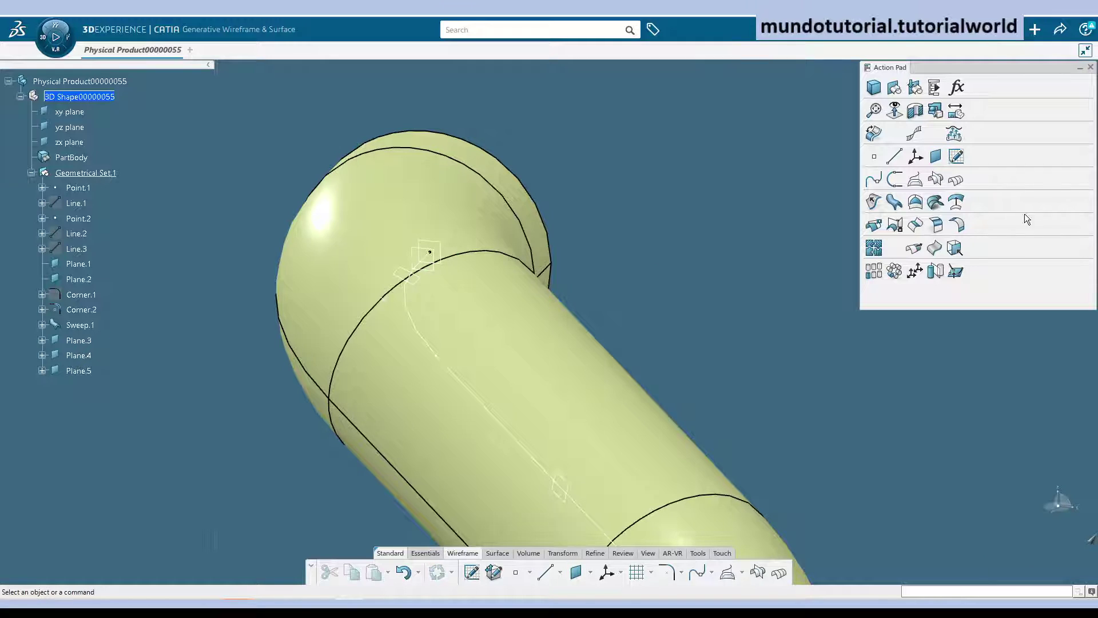
# - Split Sweep.1 with Plane.5 and Plane.3, trimming both pipe ends into Split.1
pyautogui.click(871, 227)
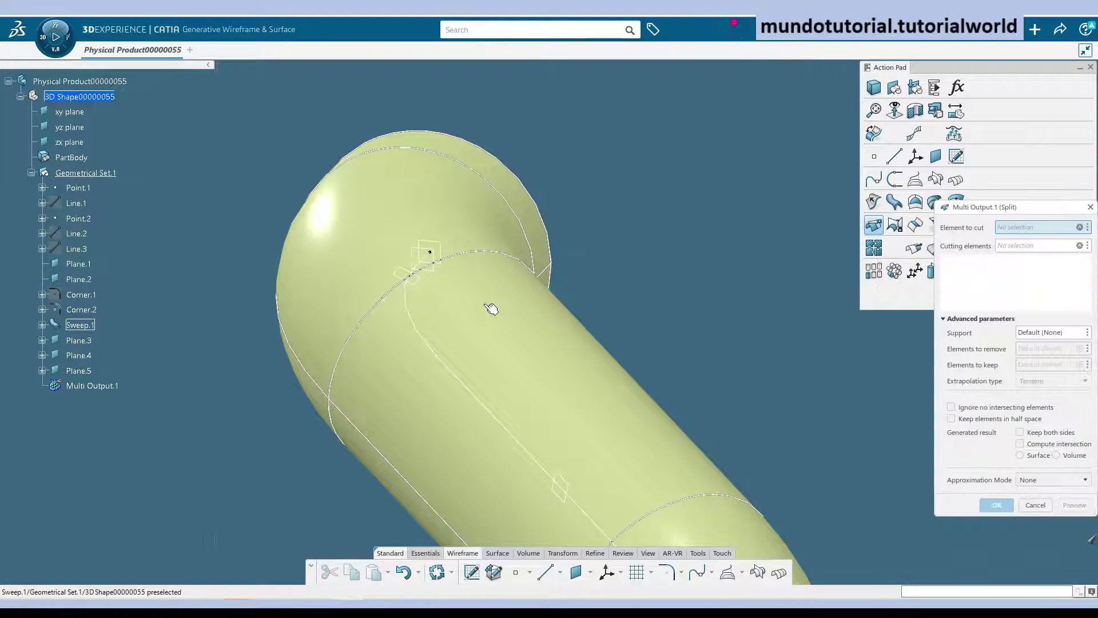
pyautogui.click(426, 281)
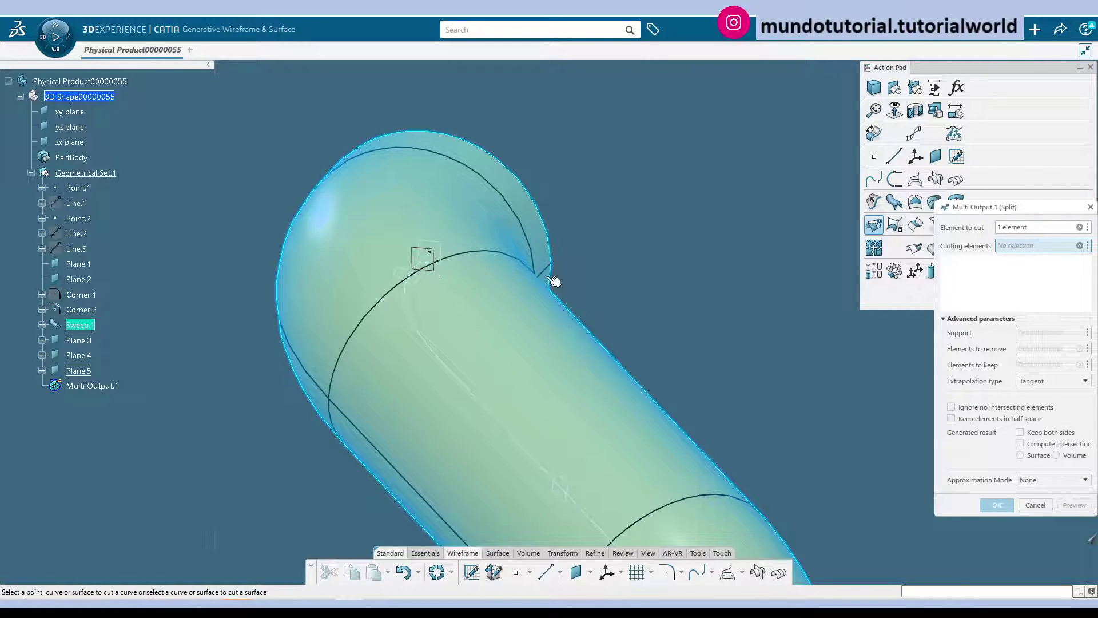
pyautogui.click(739, 353)
pyautogui.scroll(-5, 687, 349)
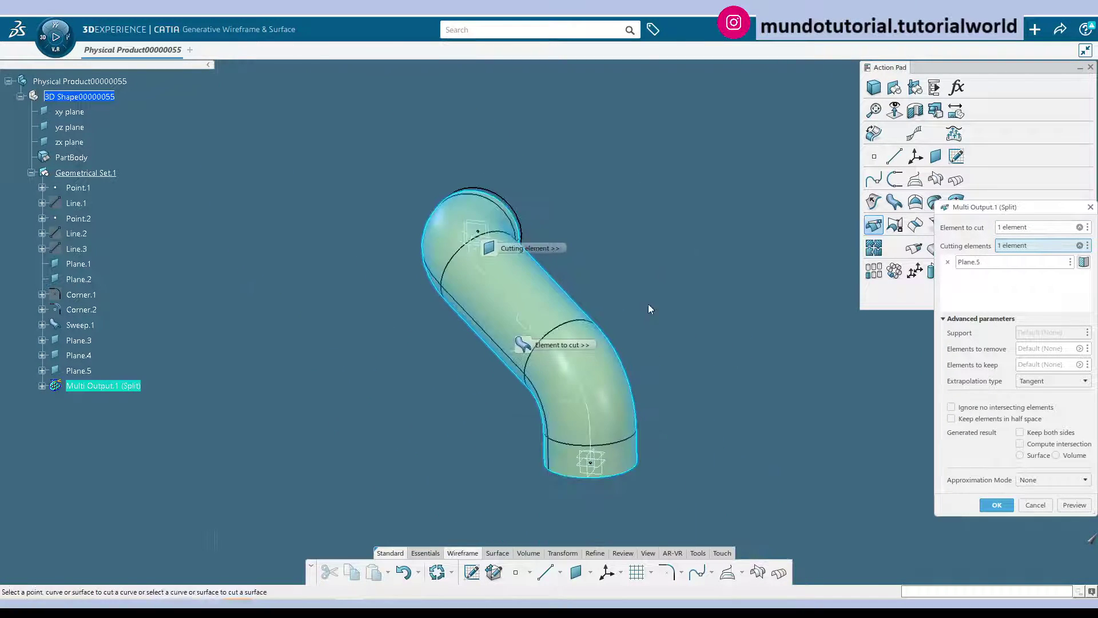
pyautogui.click(609, 461)
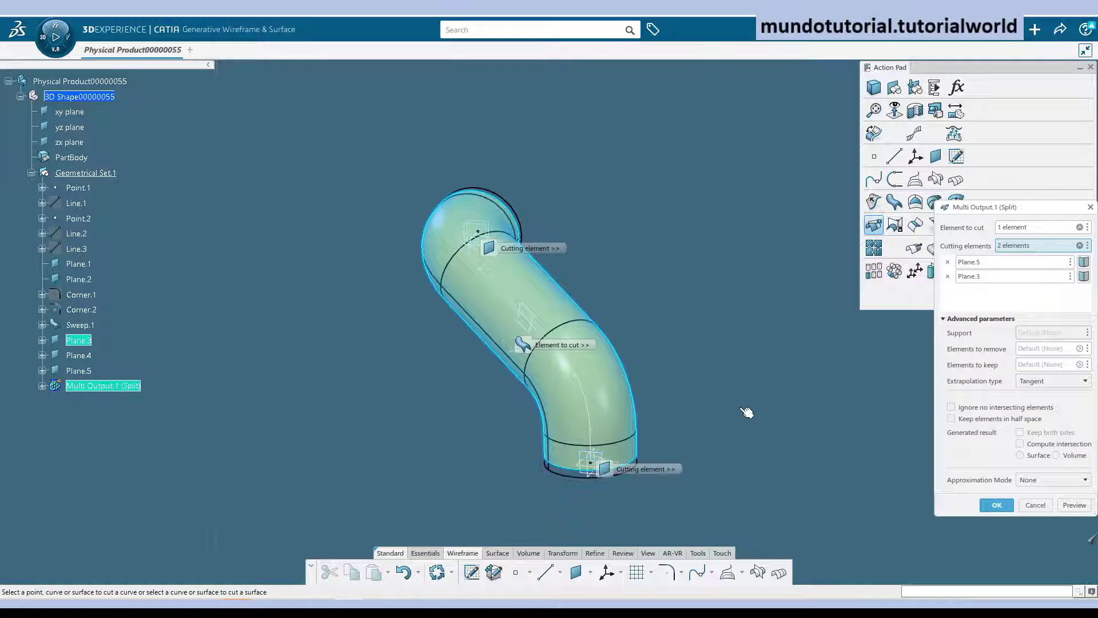
pyautogui.click(1000, 505)
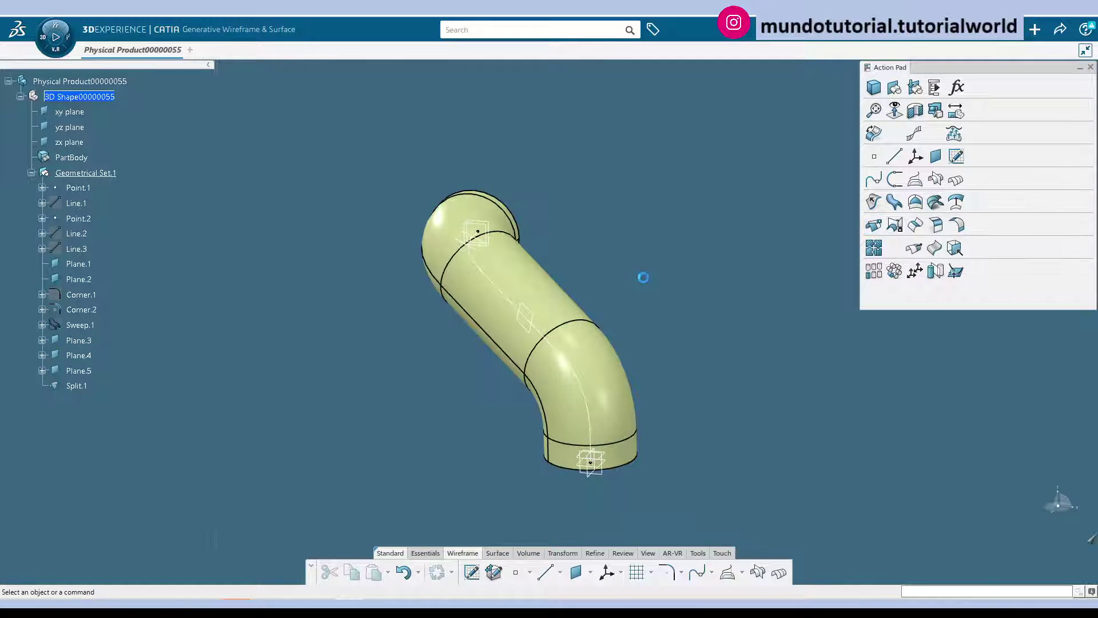
pyautogui.moveTo(673, 417); pyautogui.dragTo(633, 410, button='middle')
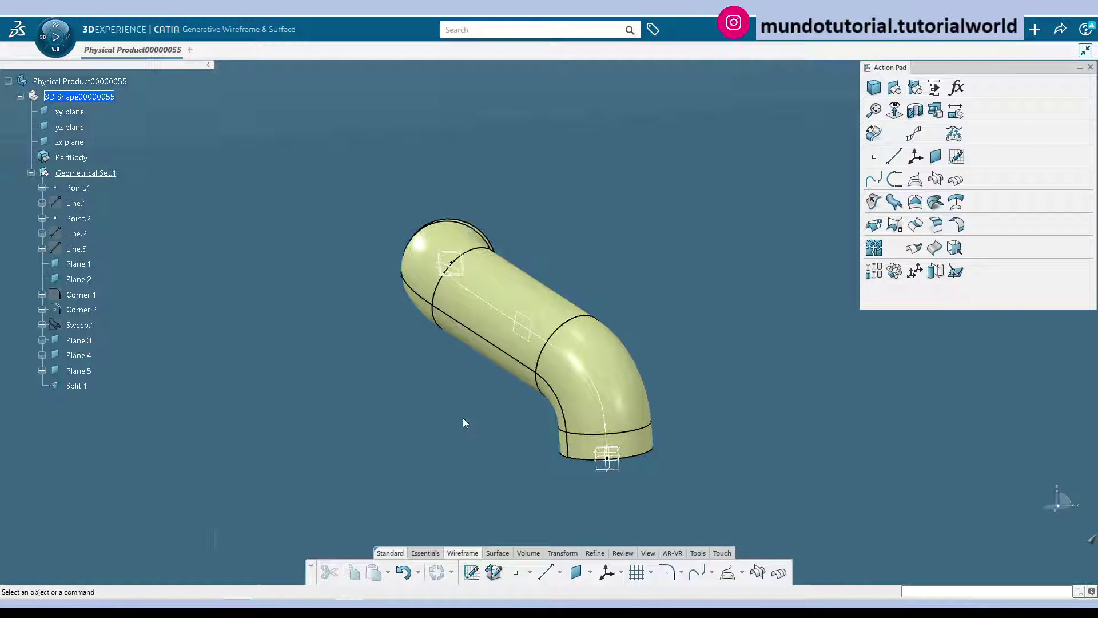
pyautogui.moveTo(474, 404); pyautogui.dragTo(538, 447, button='middle')
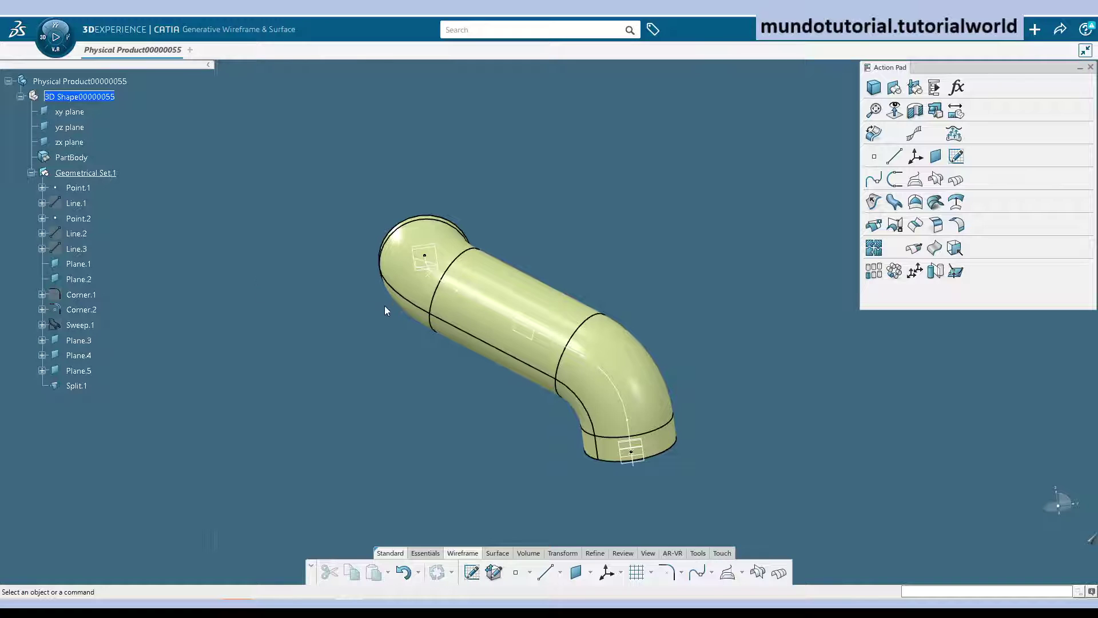
# - Switch to Part Design and thicken Split.1 by 1 mm into a solid pipe
pyautogui.click(55, 36)
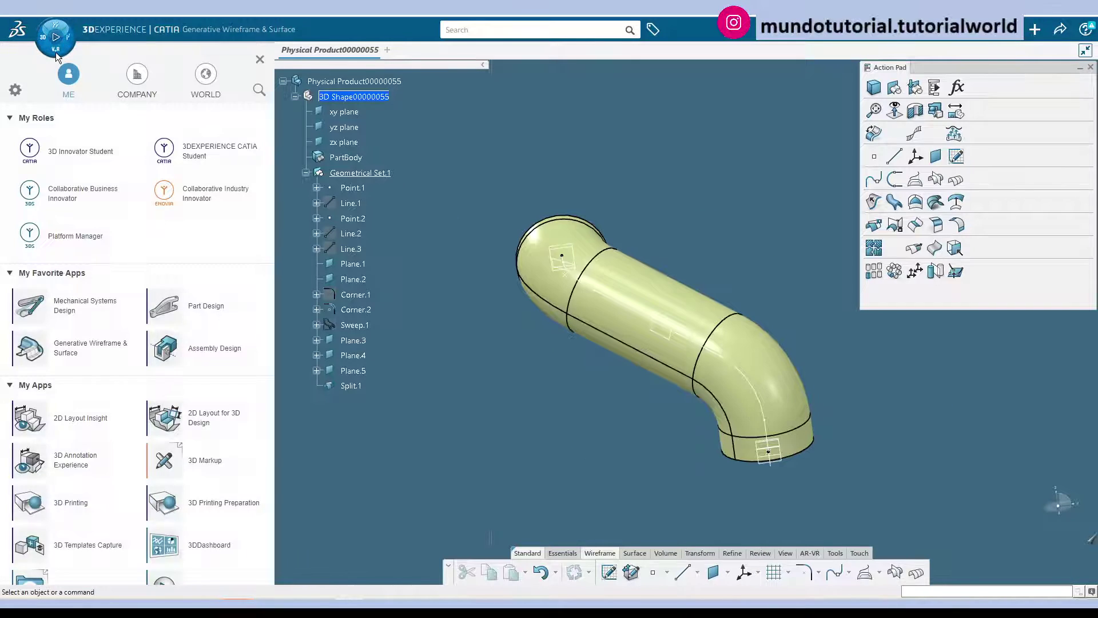
pyautogui.click(205, 305)
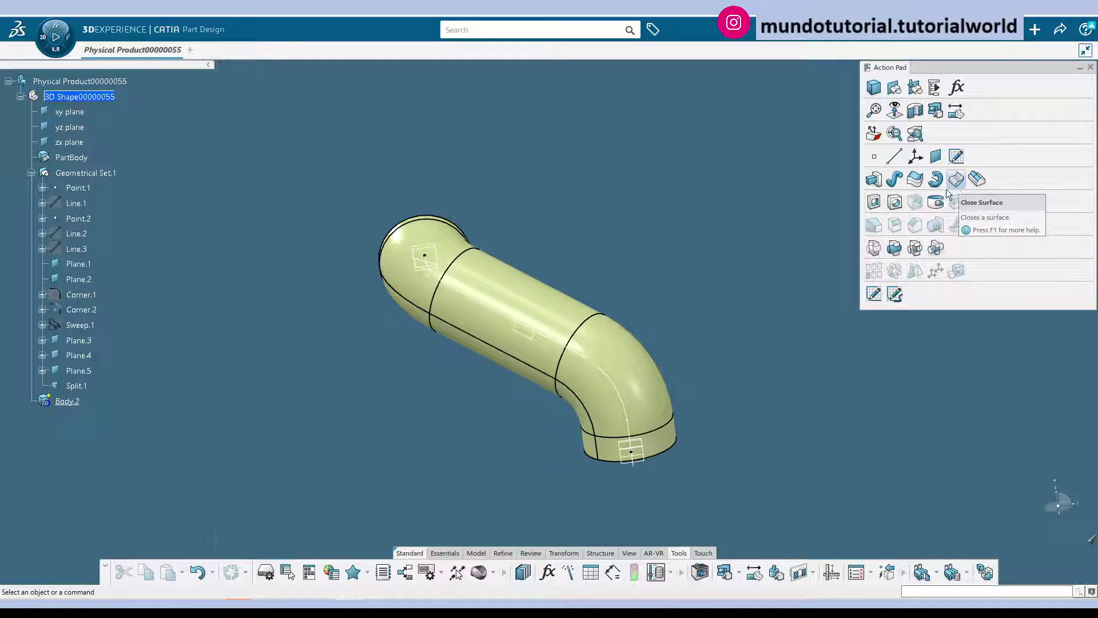
pyautogui.click(914, 179)
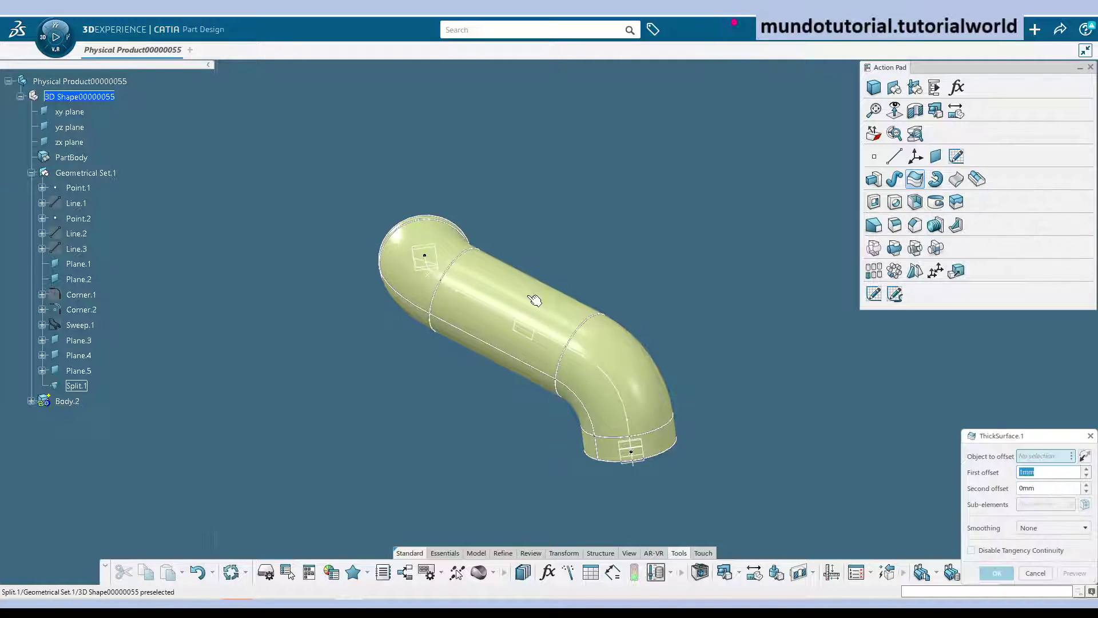
pyautogui.click(532, 375)
pyautogui.scroll(5, 632, 452)
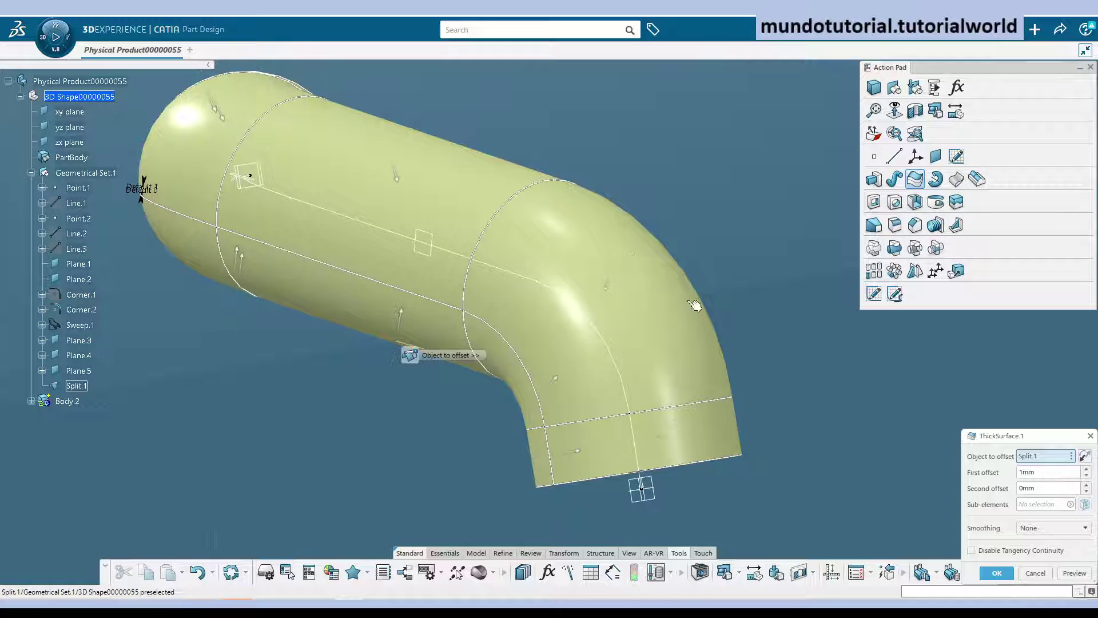
pyautogui.click(998, 573)
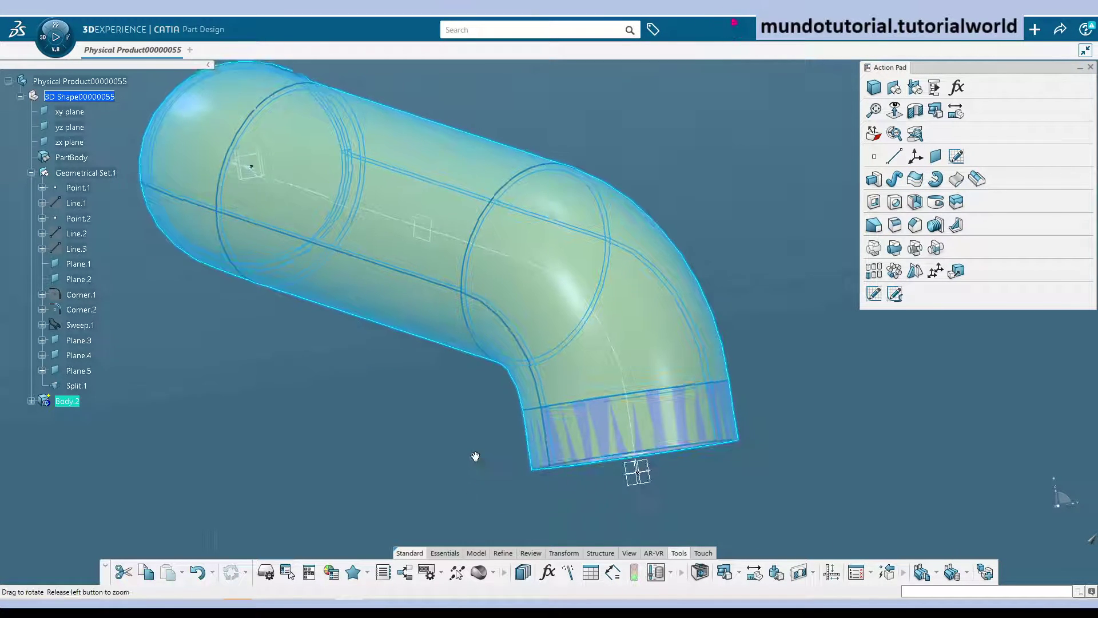
# - Hide Geometrical Set.1 so only the solid pipe remains visible
pyautogui.rightClick(101, 174)
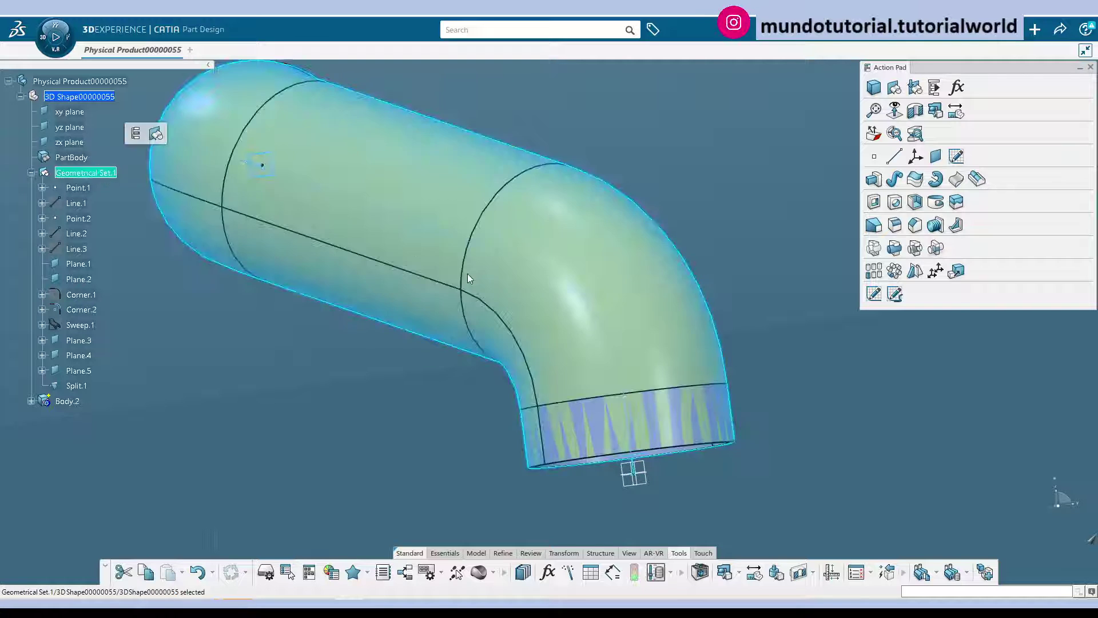
pyautogui.click(178, 213)
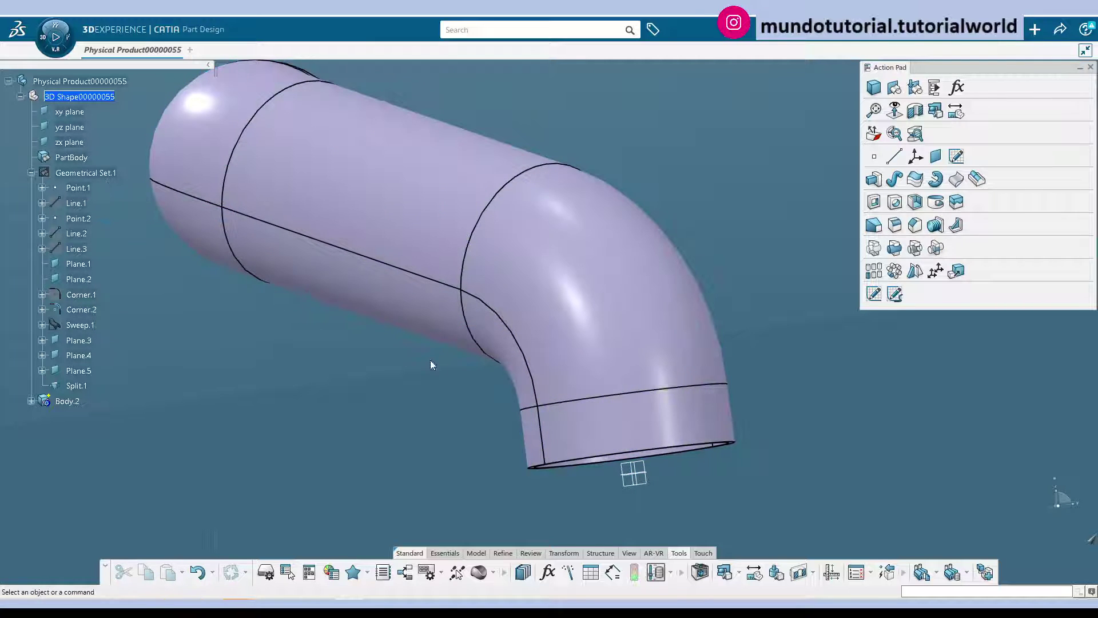
pyautogui.moveTo(436, 361); pyautogui.dragTo(519, 377, button='middle')
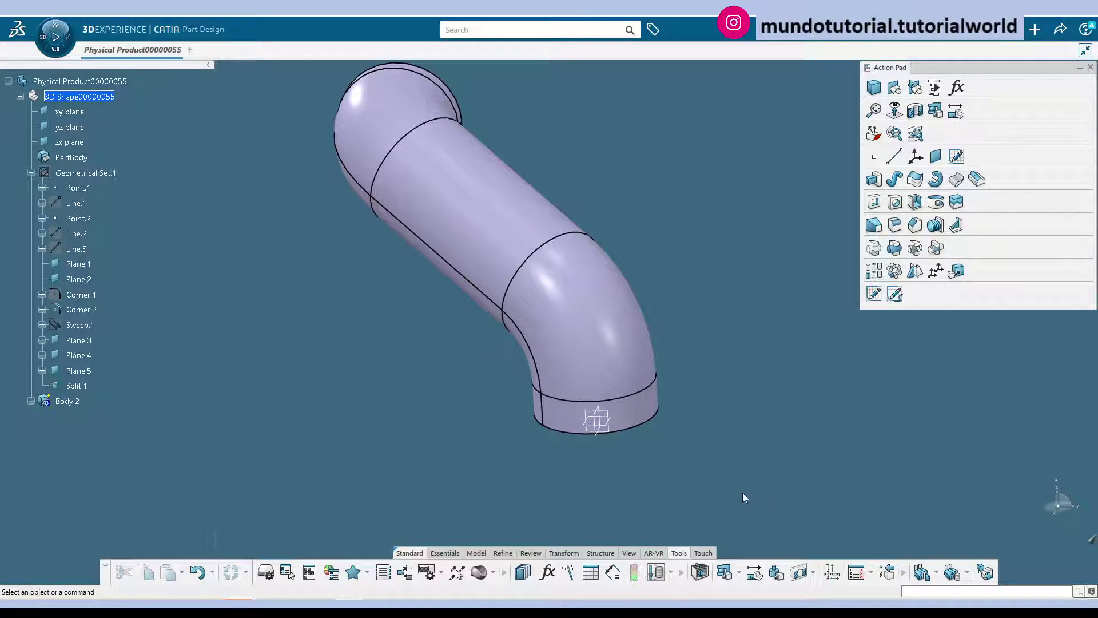
pyautogui.moveTo(737, 497); pyautogui.dragTo(622, 363, button='middle')
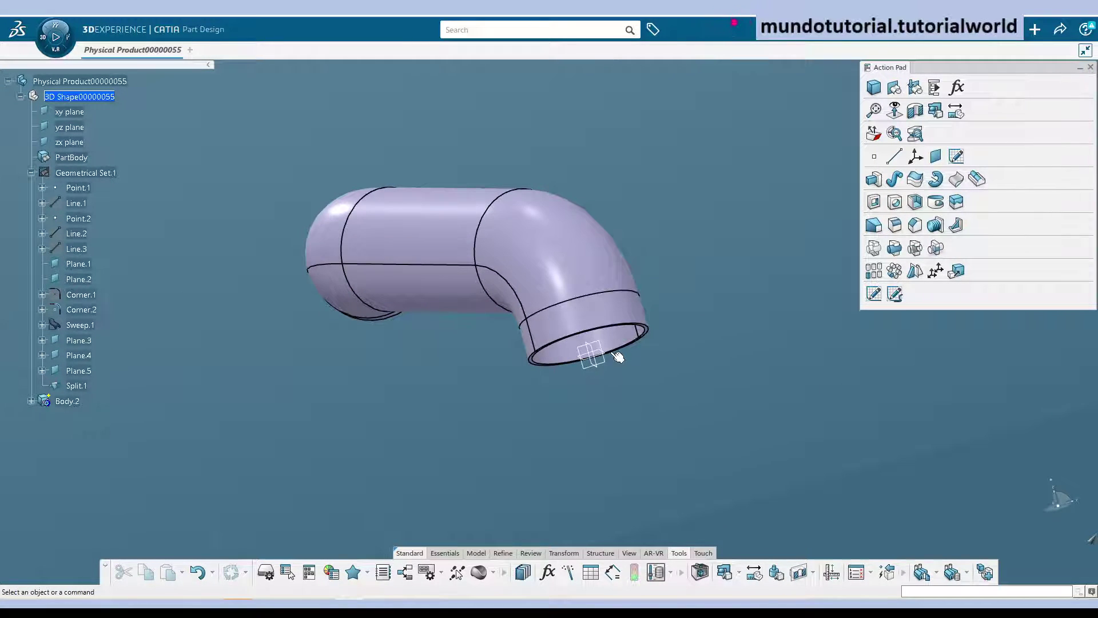
pyautogui.scroll(3, 608, 371)
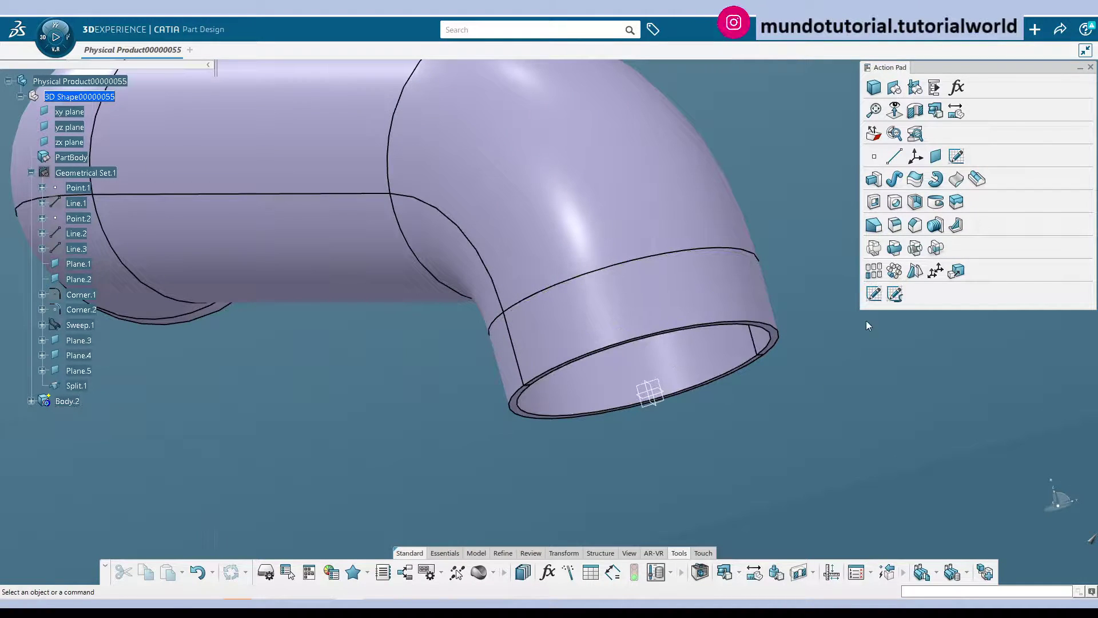
# - Create a positioned sketch on the yz plane at the pipe's open end
pyautogui.click(956, 158)
pyautogui.click(663, 393)
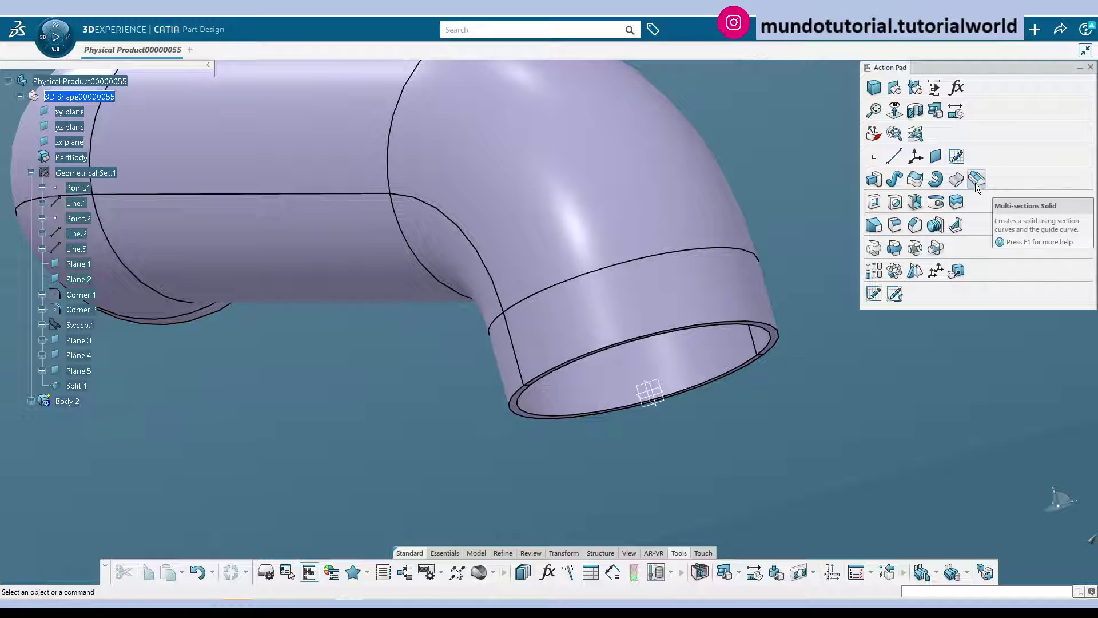
pyautogui.click(956, 157)
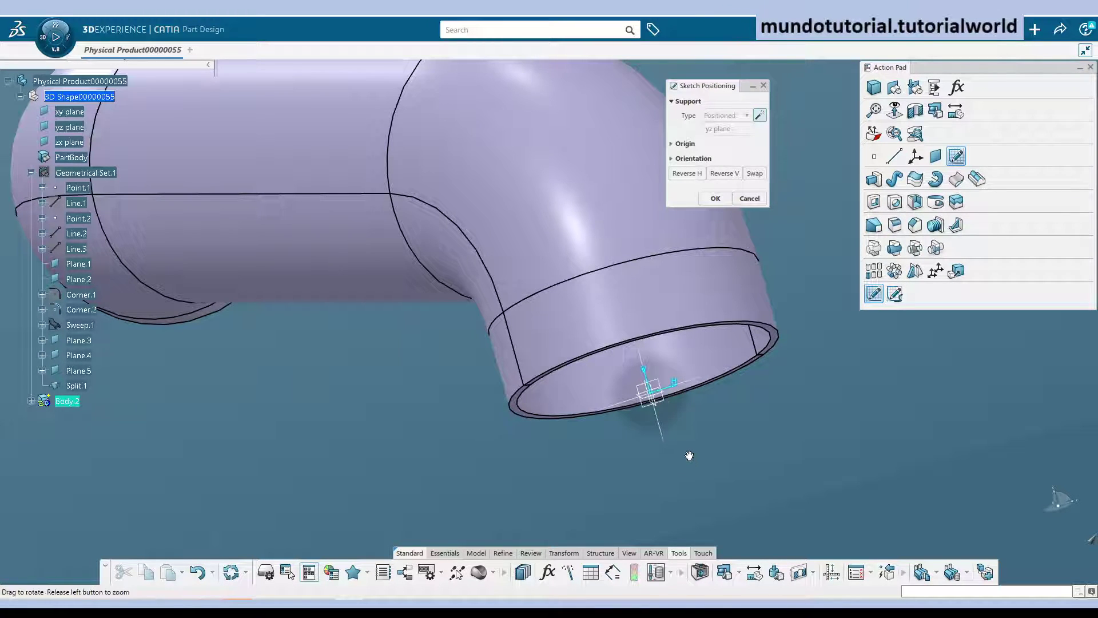
pyautogui.scroll(3, 709, 400)
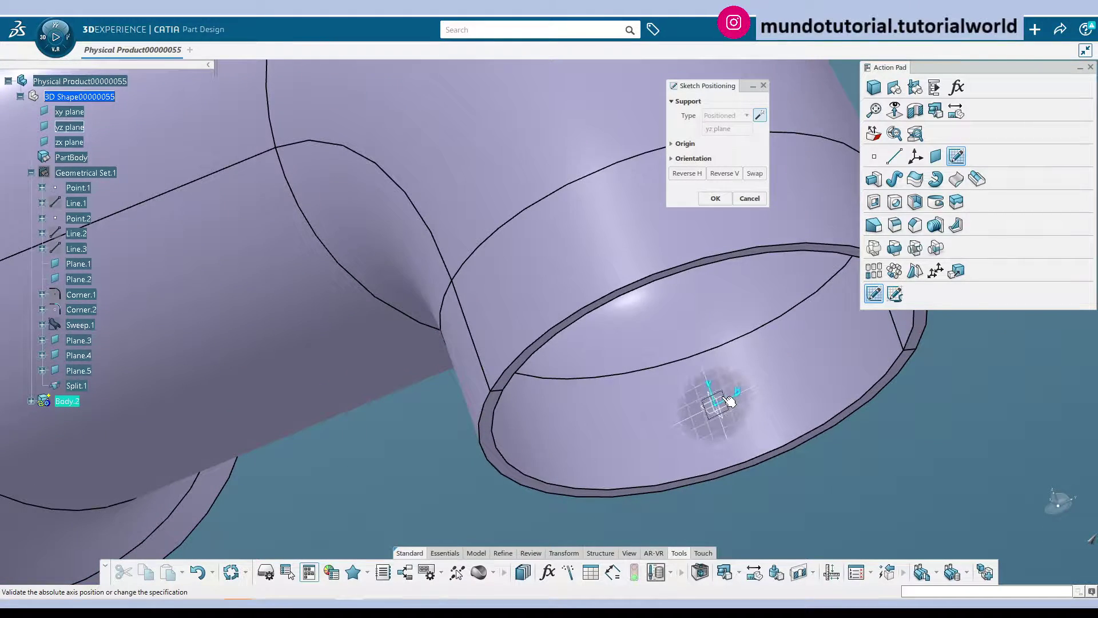
pyautogui.click(736, 449)
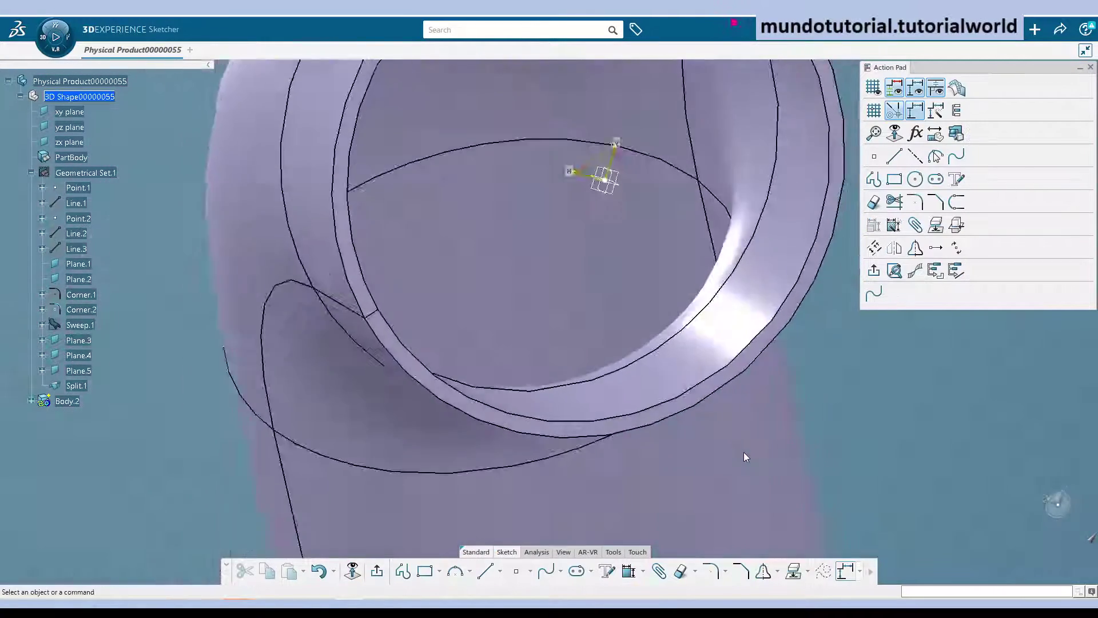
pyautogui.moveTo(486, 300); pyautogui.dragTo(502, 442, button='middle')
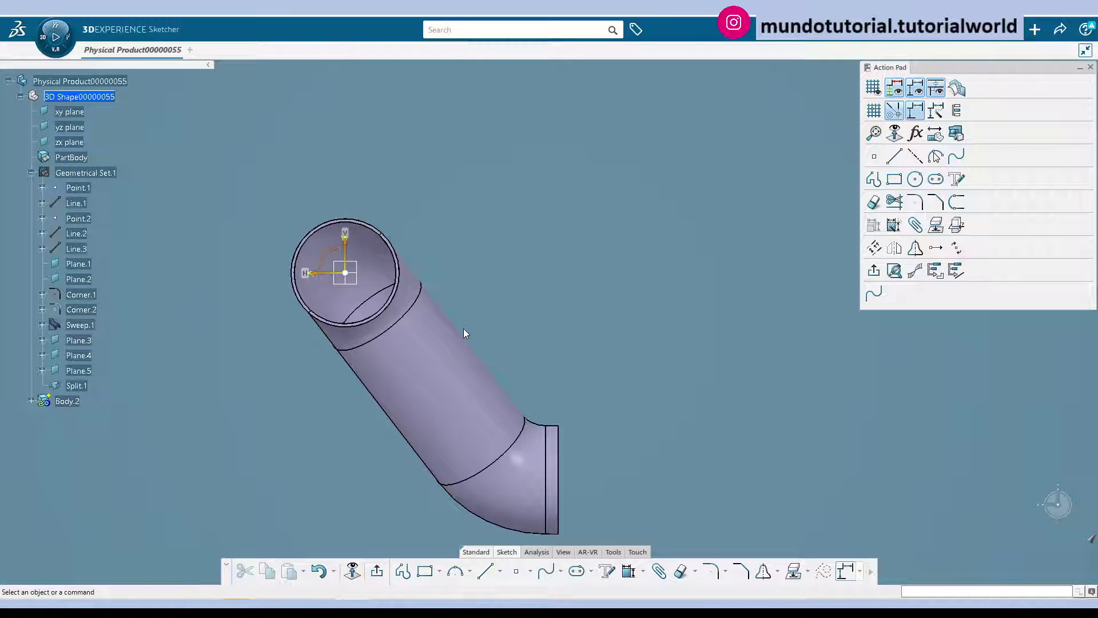
# - Draw a circle centred on the sketch origin and project the pipe's inner edge
pyautogui.click(913, 181)
pyautogui.click(350, 276)
pyautogui.click(516, 277)
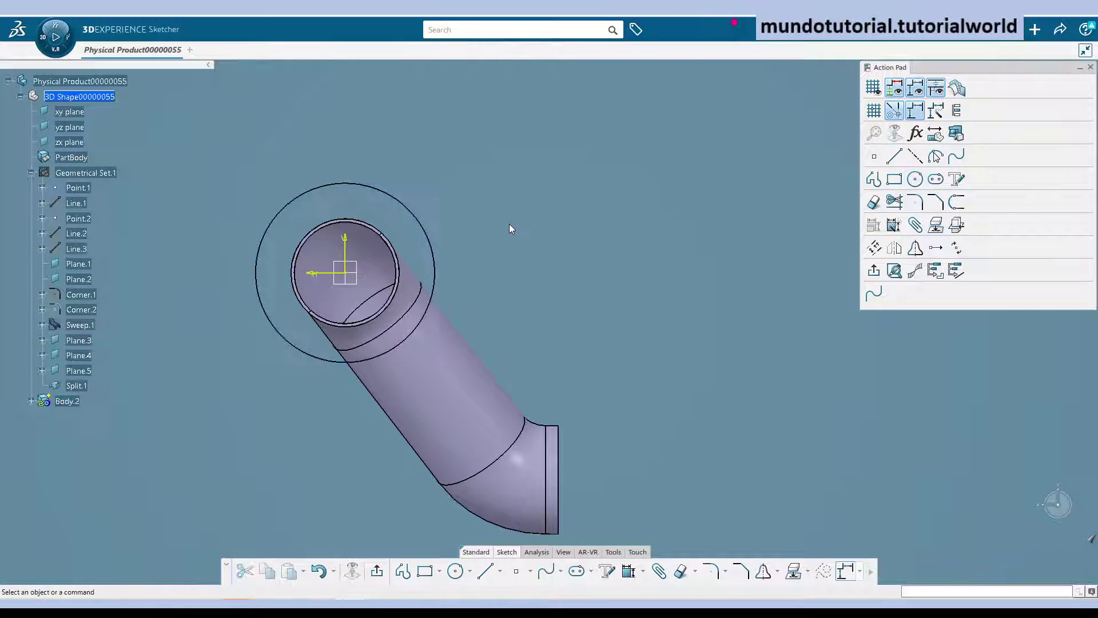
pyautogui.click(427, 207)
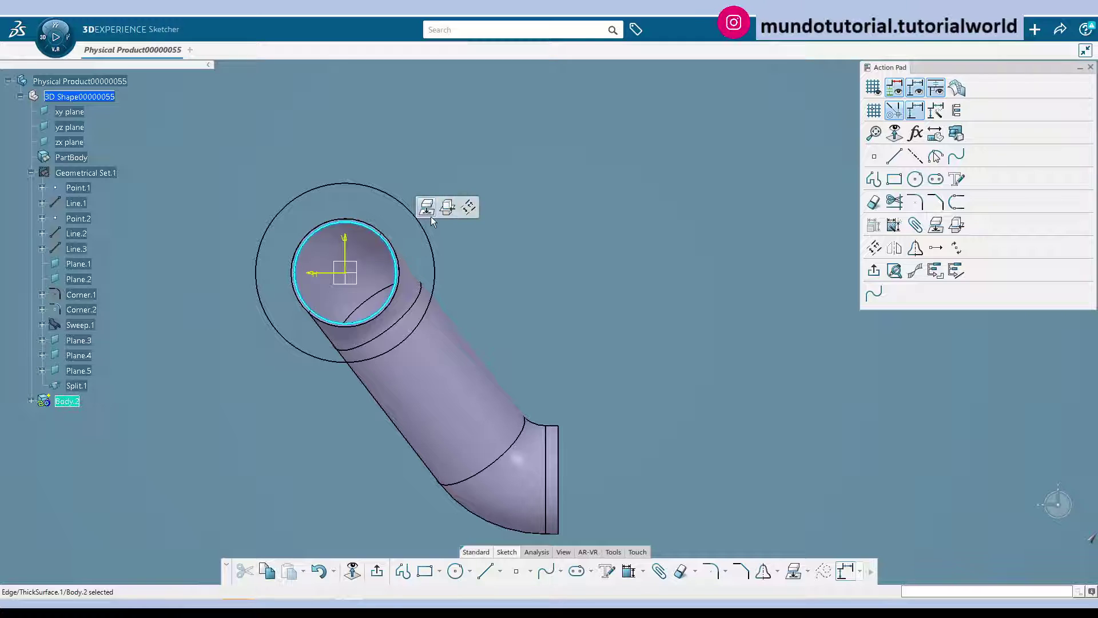
pyautogui.click(506, 355)
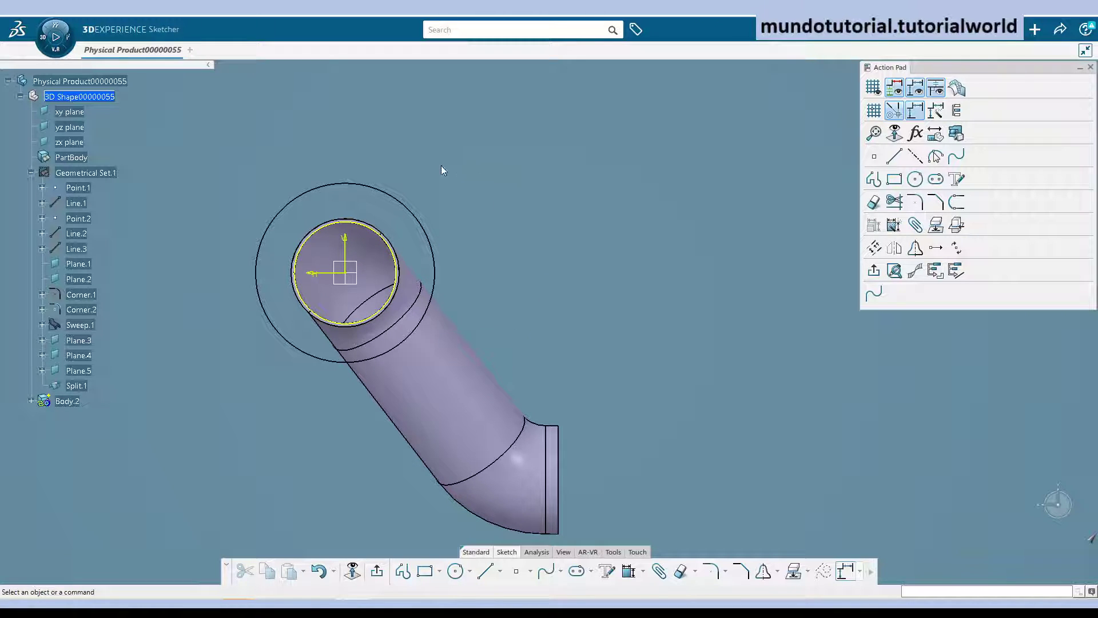
# - Constrain the outer circle to a 30 mm radius and exit the sketch
pyautogui.click(409, 210)
pyautogui.click(523, 166)
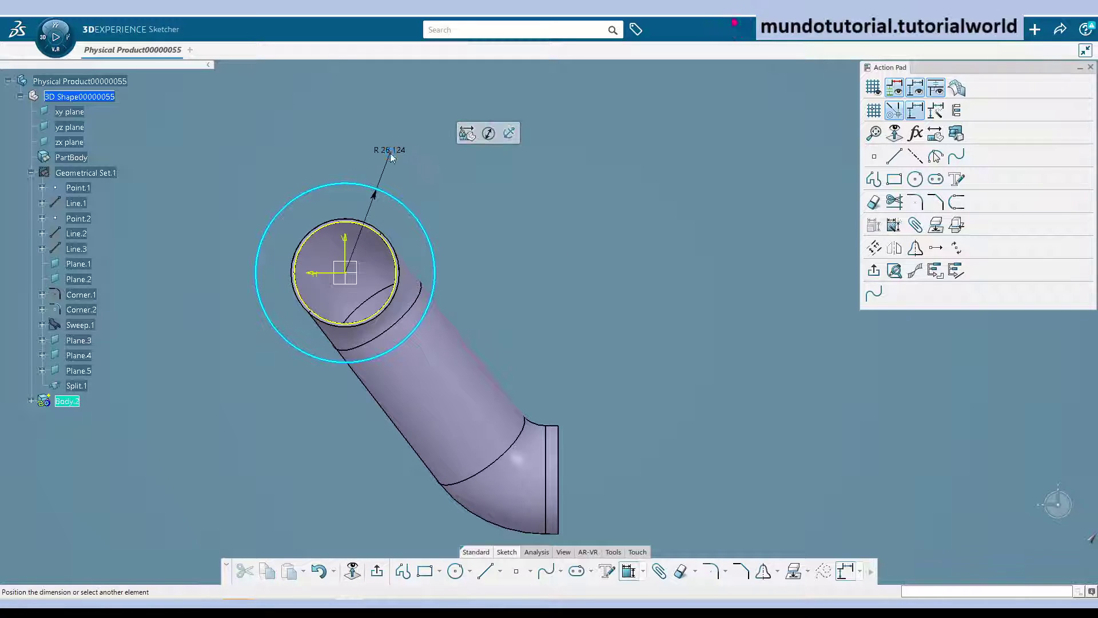
pyautogui.click(390, 153)
pyautogui.write('30')
pyautogui.press('Return')
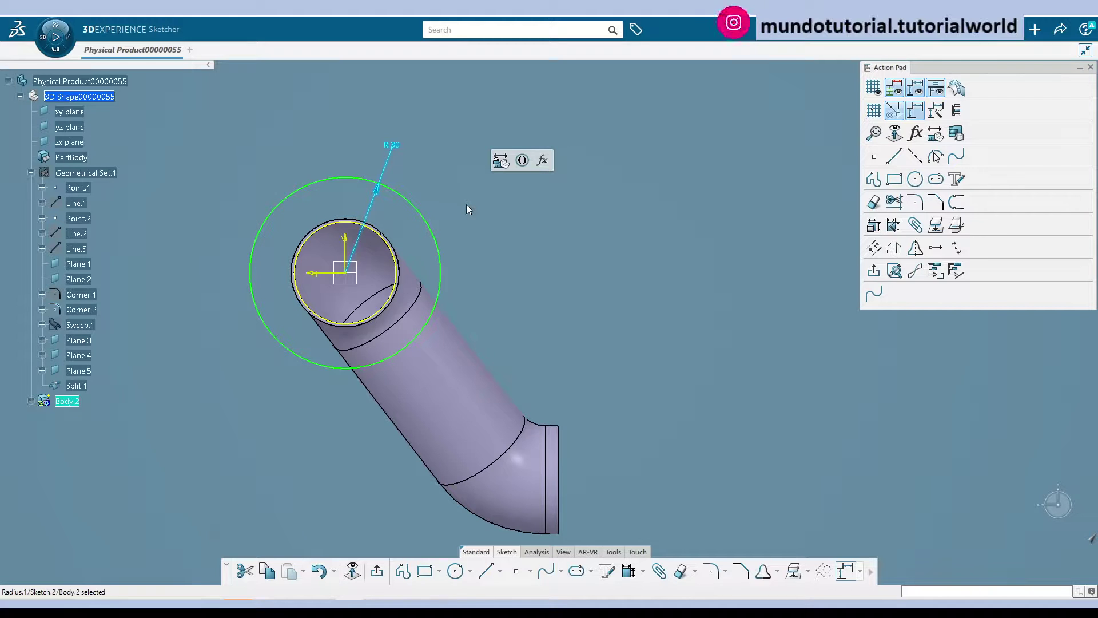
pyautogui.press('Escape')
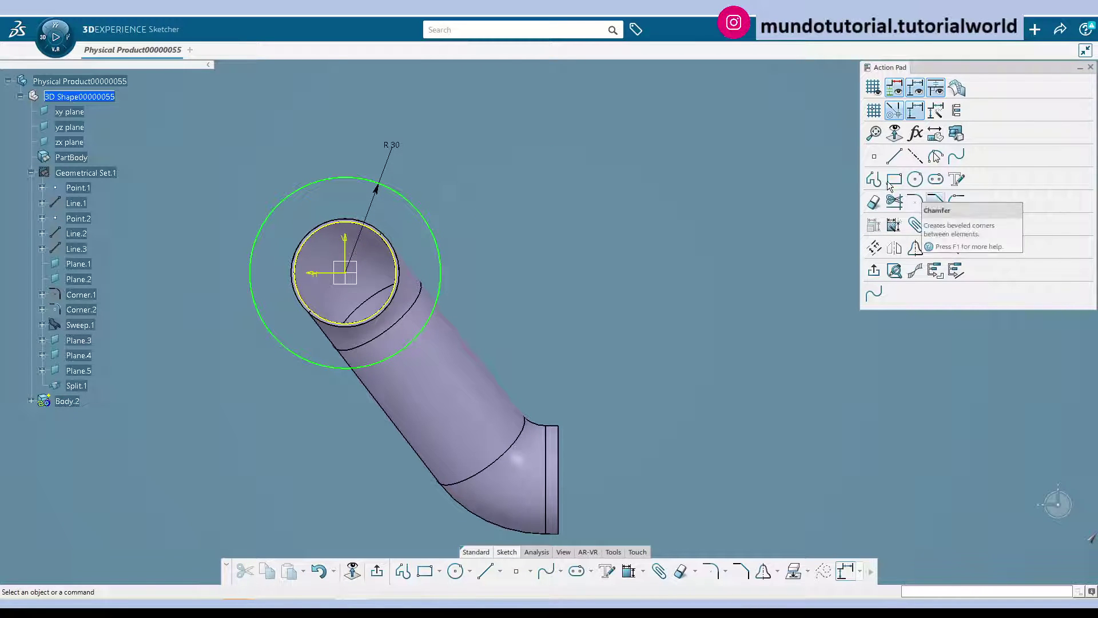
pyautogui.click(377, 573)
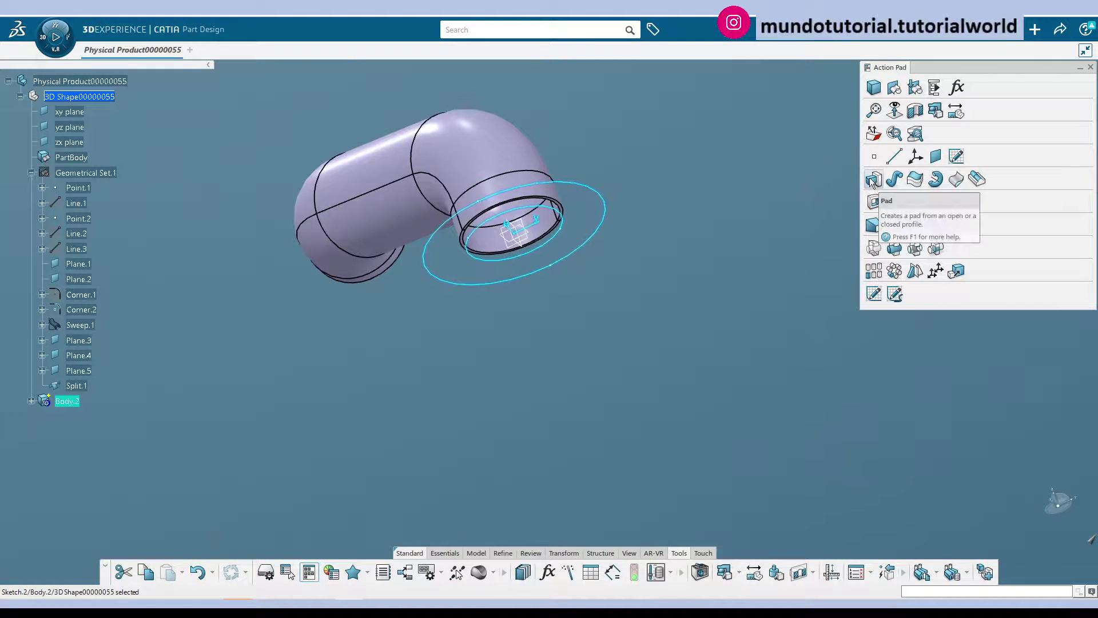
# - Pad Sketch.2 by 3 mm into the Pad.1 ring flange and select its flat face
pyautogui.click(874, 179)
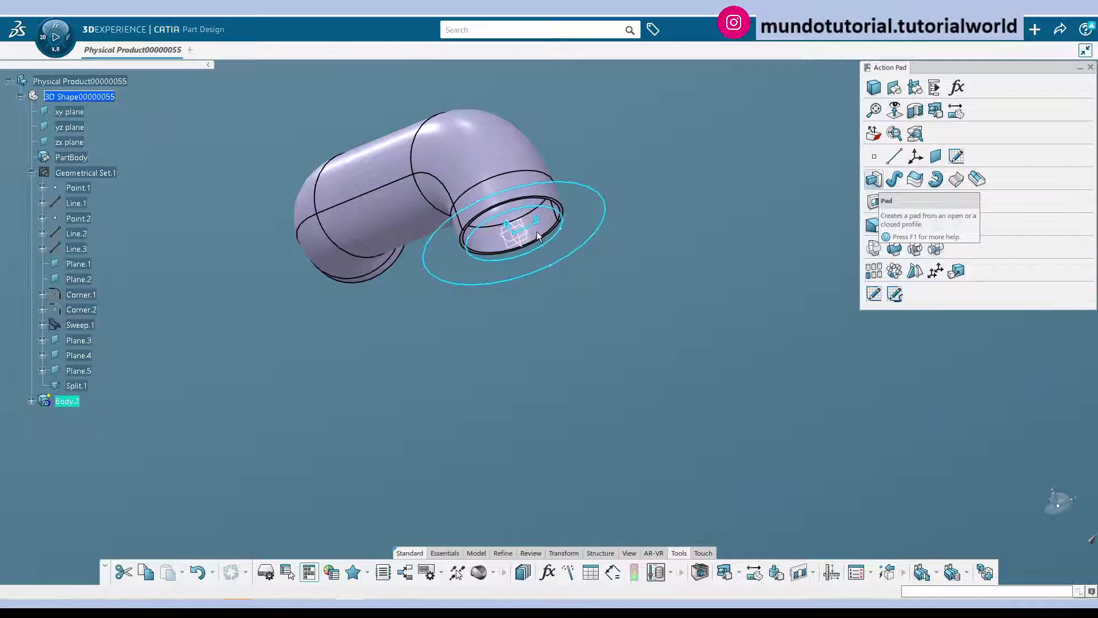
pyautogui.click(596, 185)
pyautogui.press('Return')
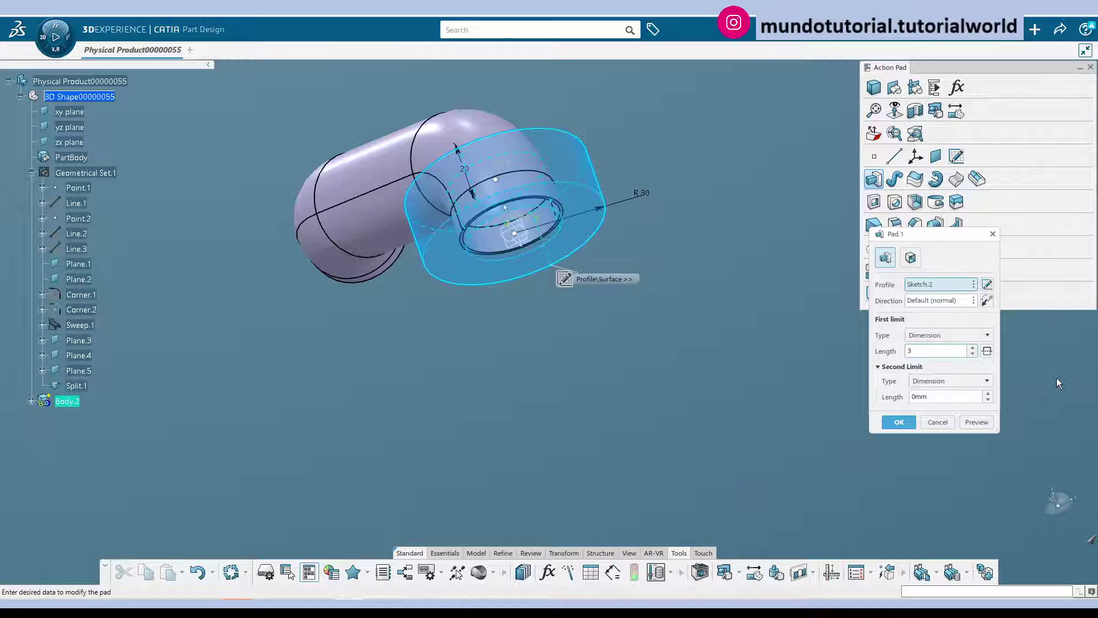
pyautogui.moveTo(612, 183); pyautogui.dragTo(557, 260, button='middle')
pyautogui.moveTo(543, 349); pyautogui.dragTo(508, 336, button='middle')
pyautogui.click(509, 329)
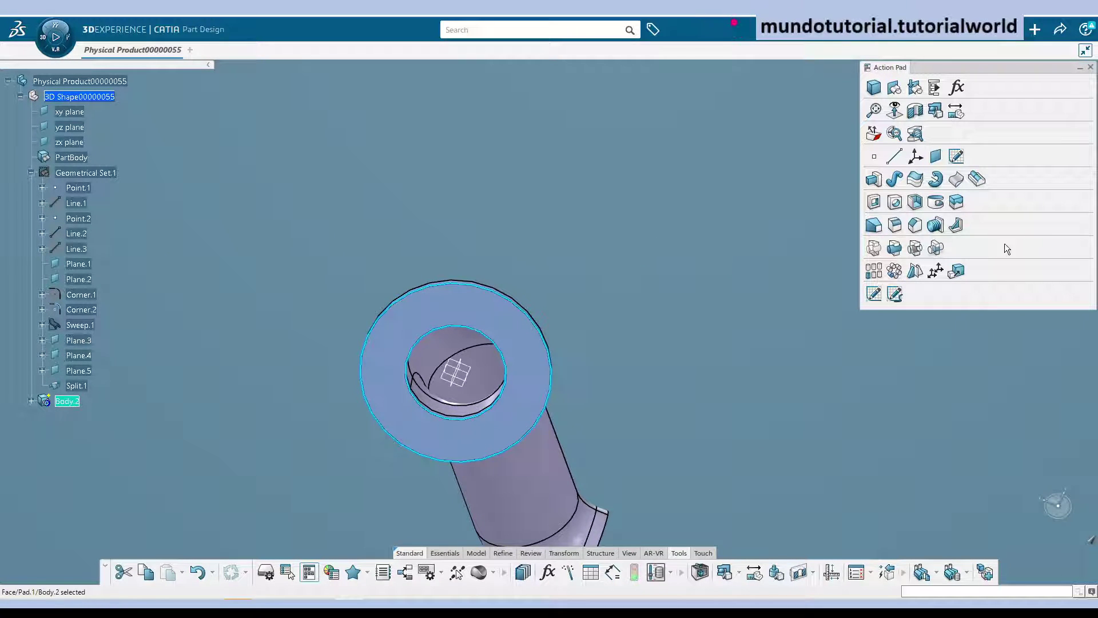
# - Start a positioned sketch on the flange face, viewed straight on
pyautogui.click(956, 158)
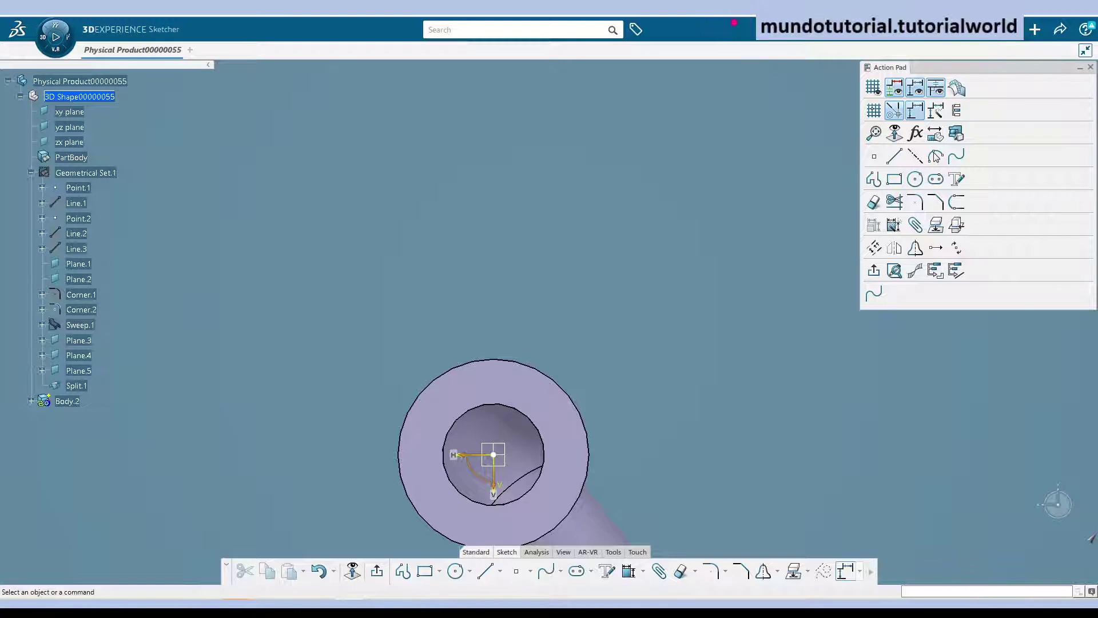
pyautogui.moveTo(606, 446); pyautogui.dragTo(598, 258, button='middle')
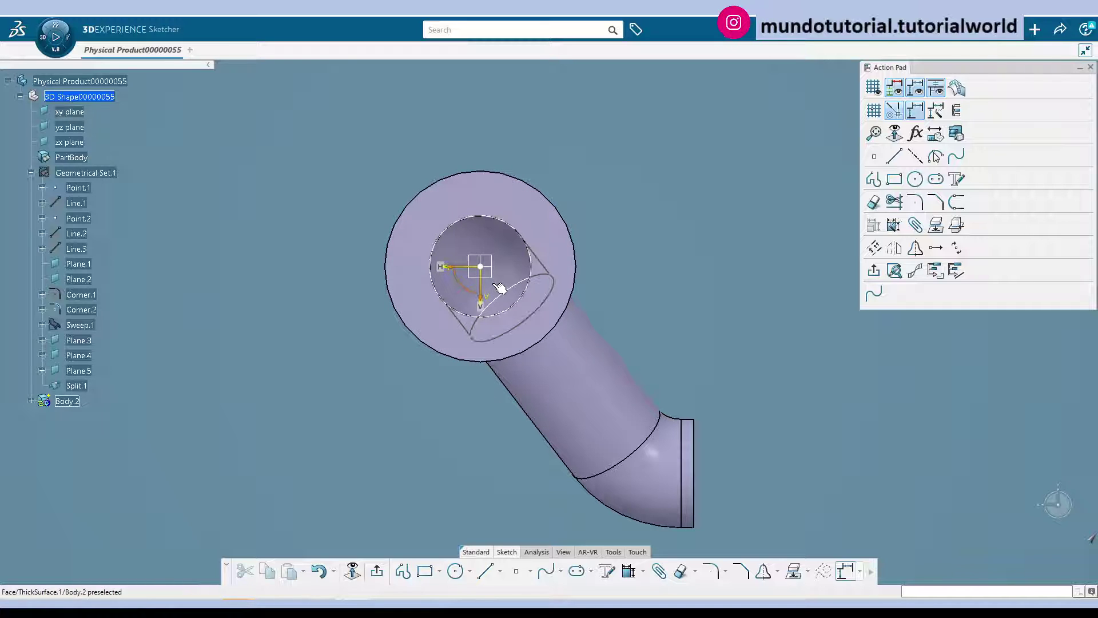
pyautogui.click(352, 571)
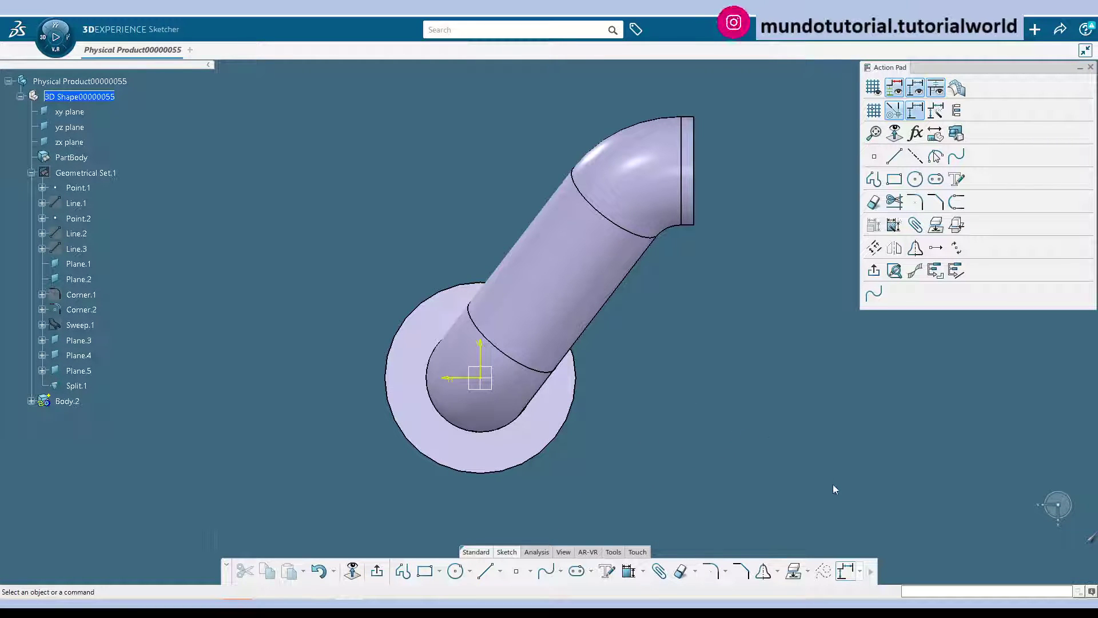
pyautogui.moveTo(833, 484); pyautogui.dragTo(474, 409, button='middle')
pyautogui.moveTo(847, 405); pyautogui.dragTo(842, 427, button='middle')
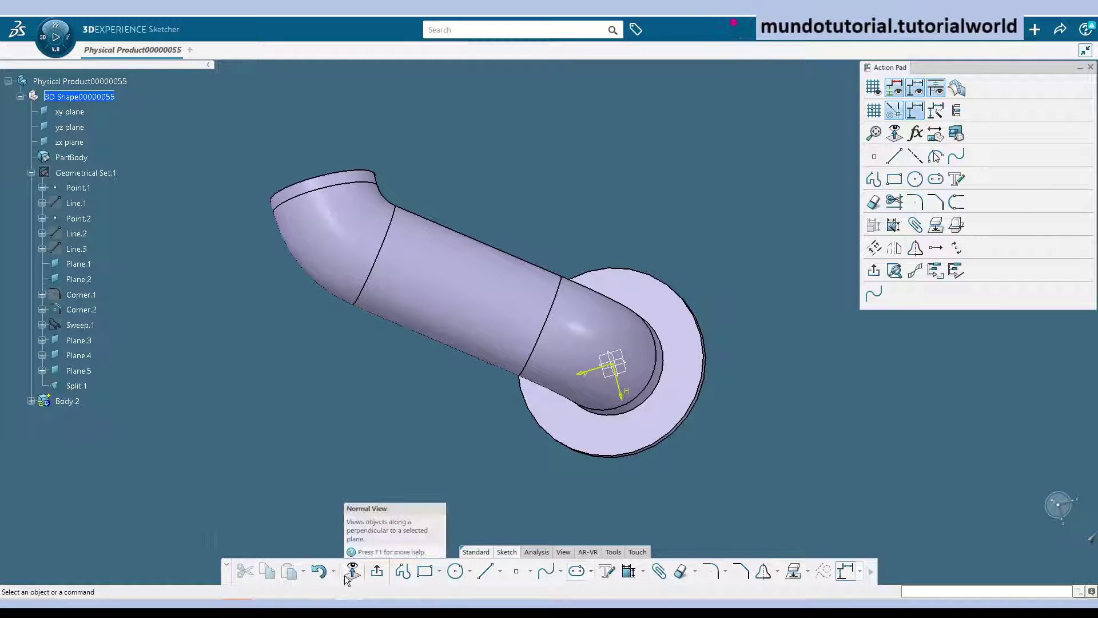
pyautogui.click(377, 570)
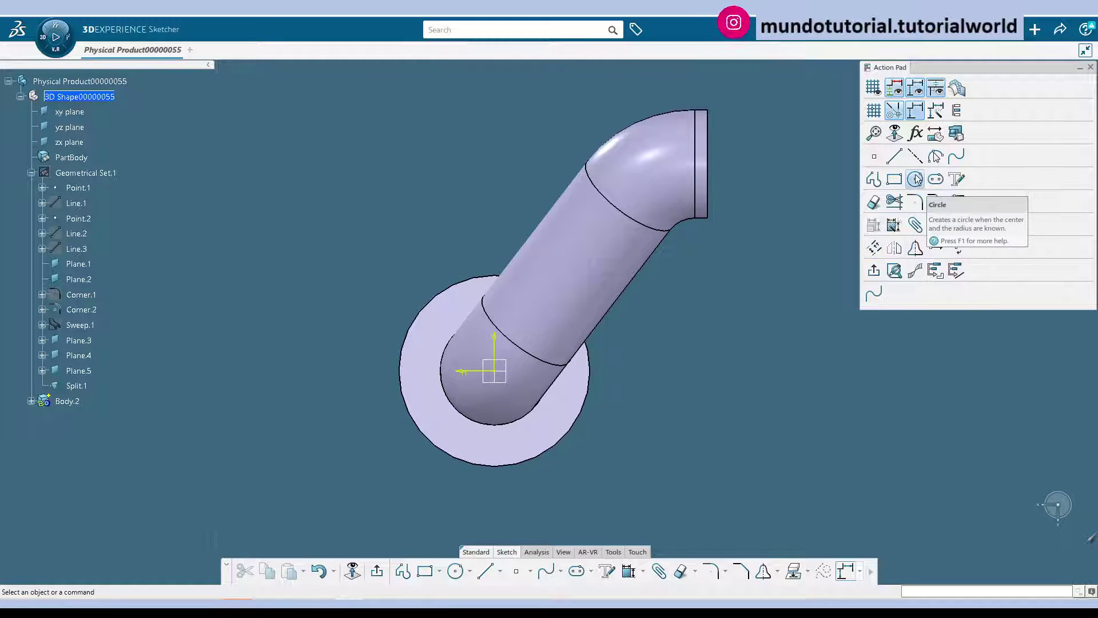
# - Draw a small bolt-hole circle on the horizontal axis with a 2 mm radius
pyautogui.click(915, 179)
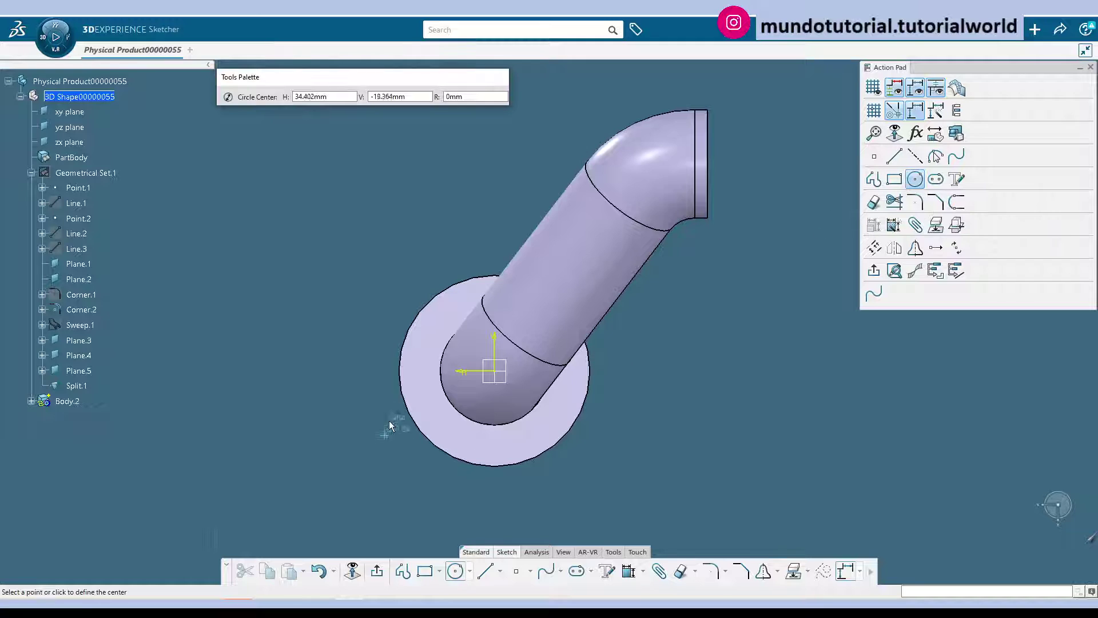
pyautogui.click(417, 371)
pyautogui.click(426, 380)
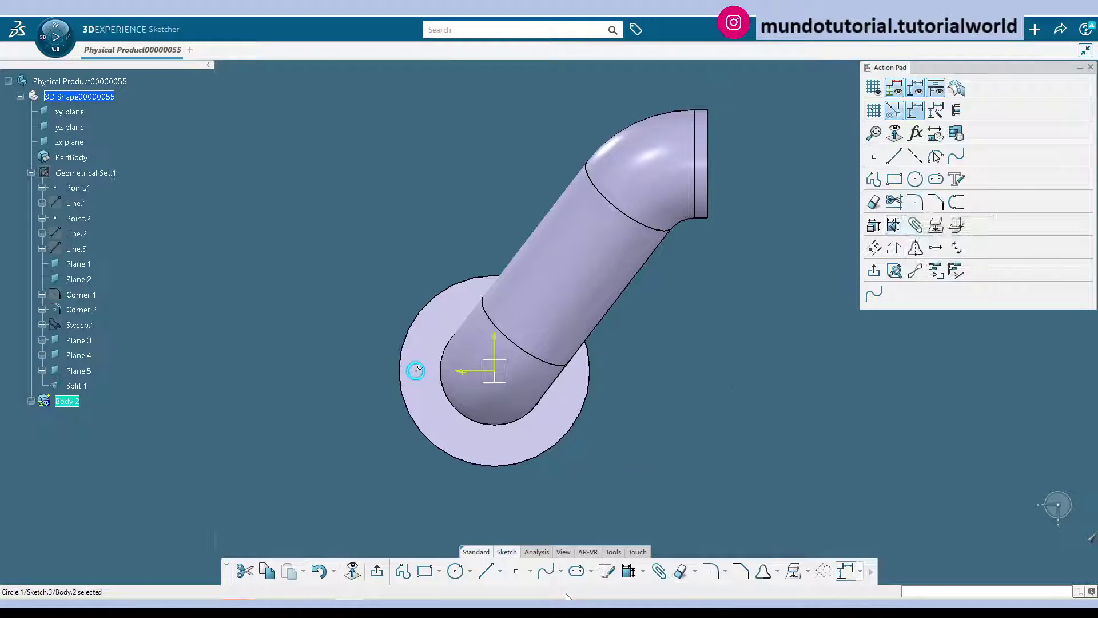
pyautogui.click(628, 571)
pyautogui.click(371, 306)
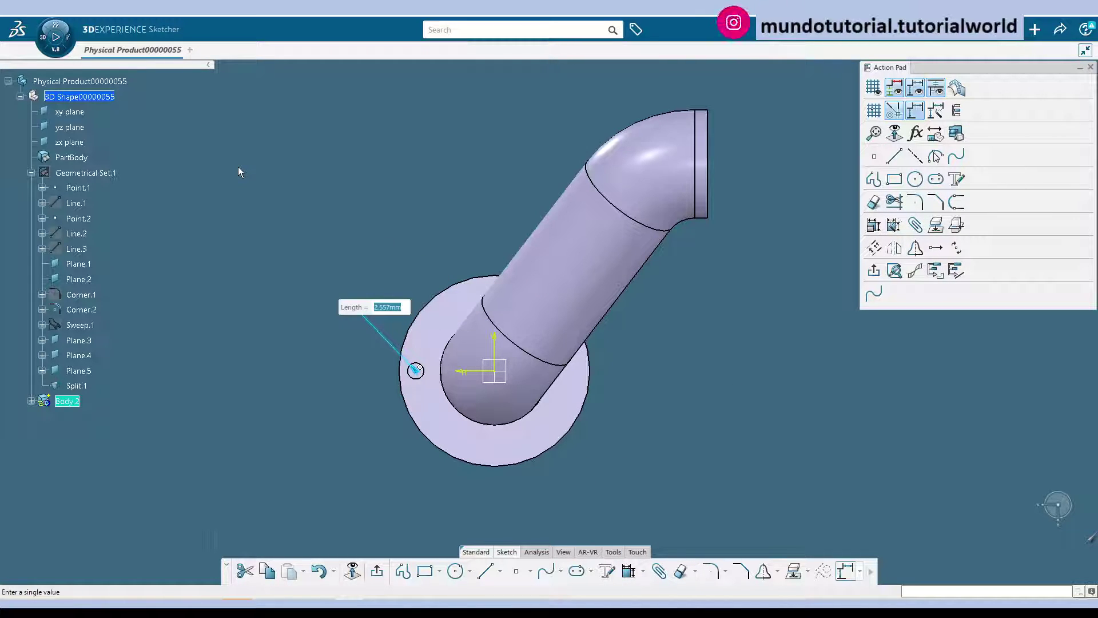
pyautogui.write('2')
pyautogui.press('Return')
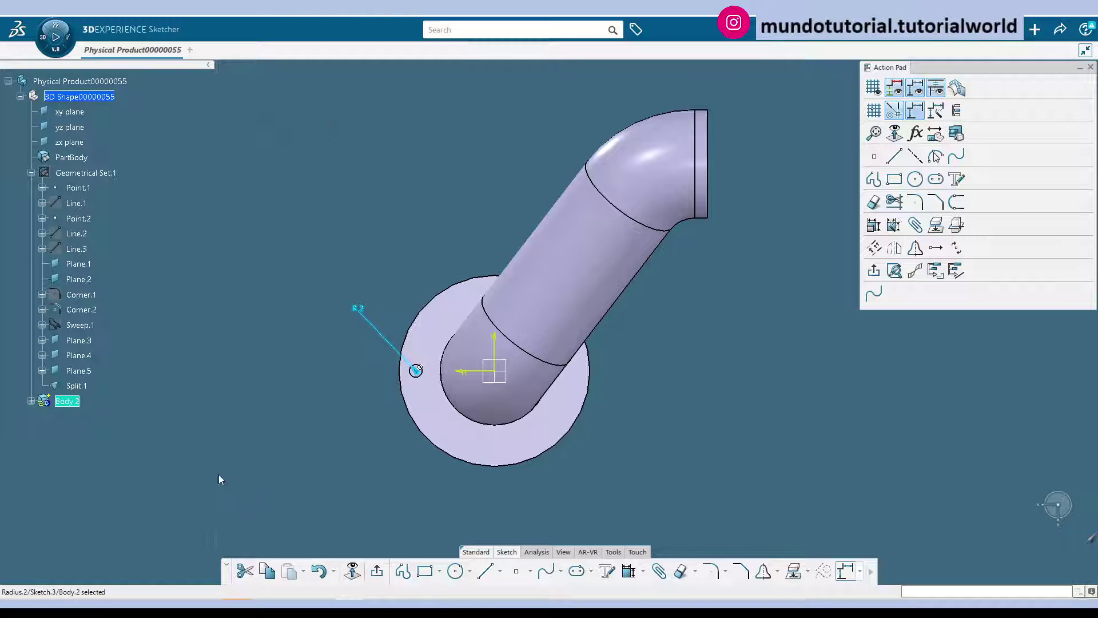
# - Dimension the circle's centre 12.5 mm from the vertical sketch axis
pyautogui.click(248, 421)
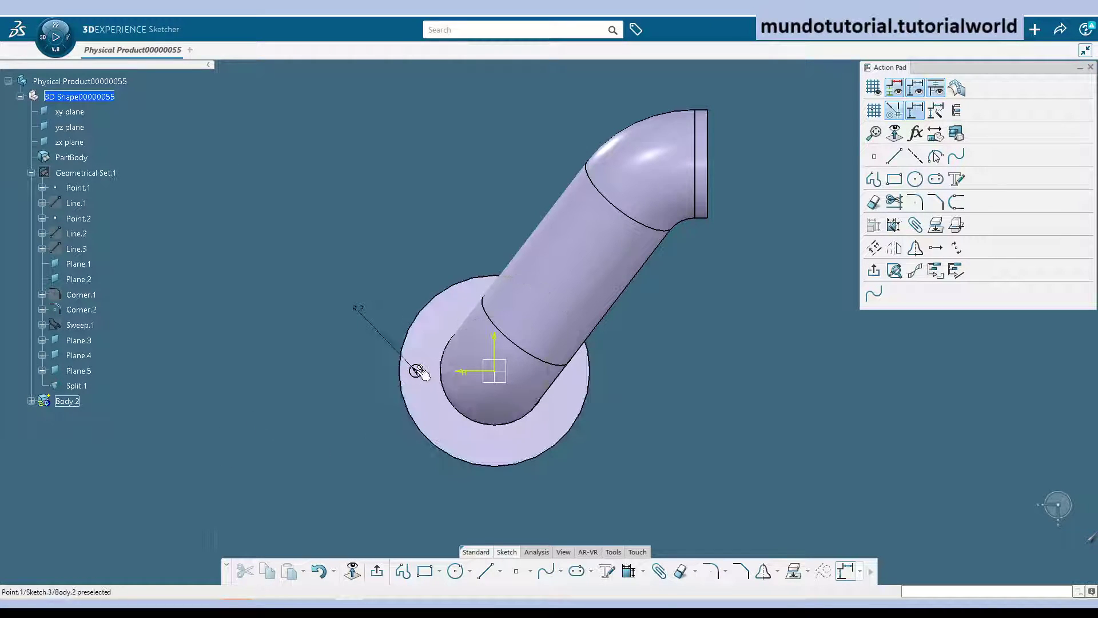
pyautogui.moveTo(435, 382)
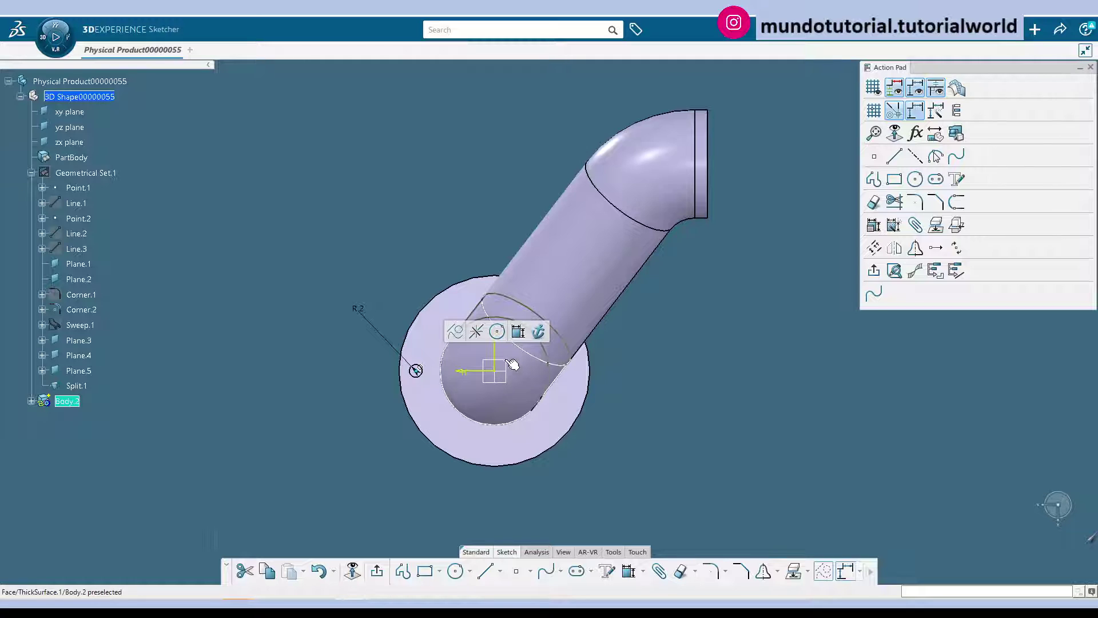
pyautogui.click(495, 348)
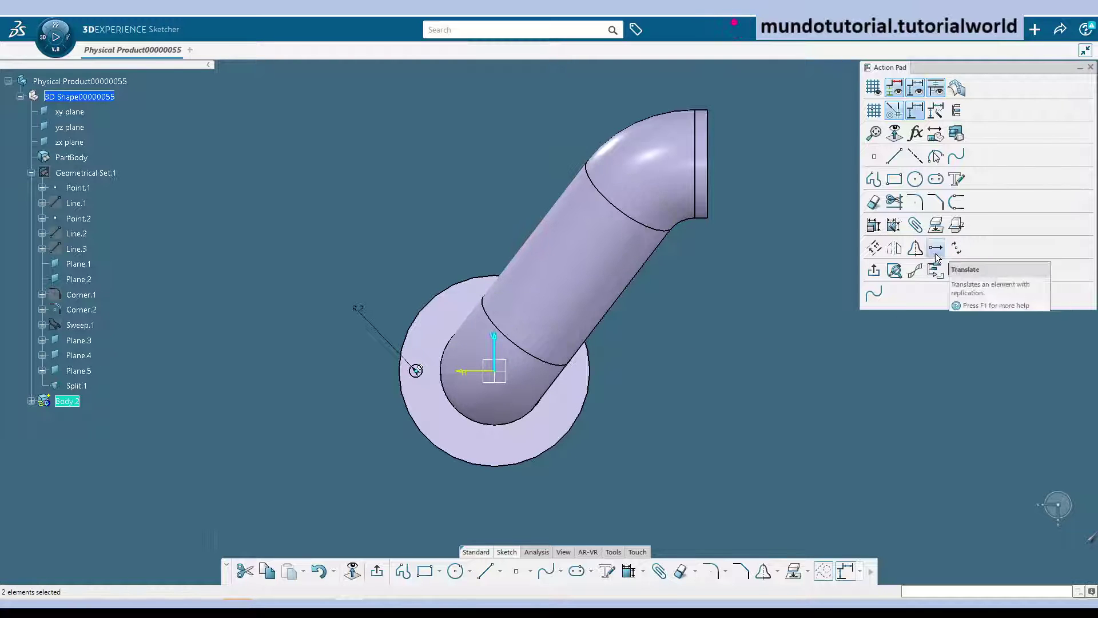
pyautogui.click(628, 571)
pyautogui.click(412, 224)
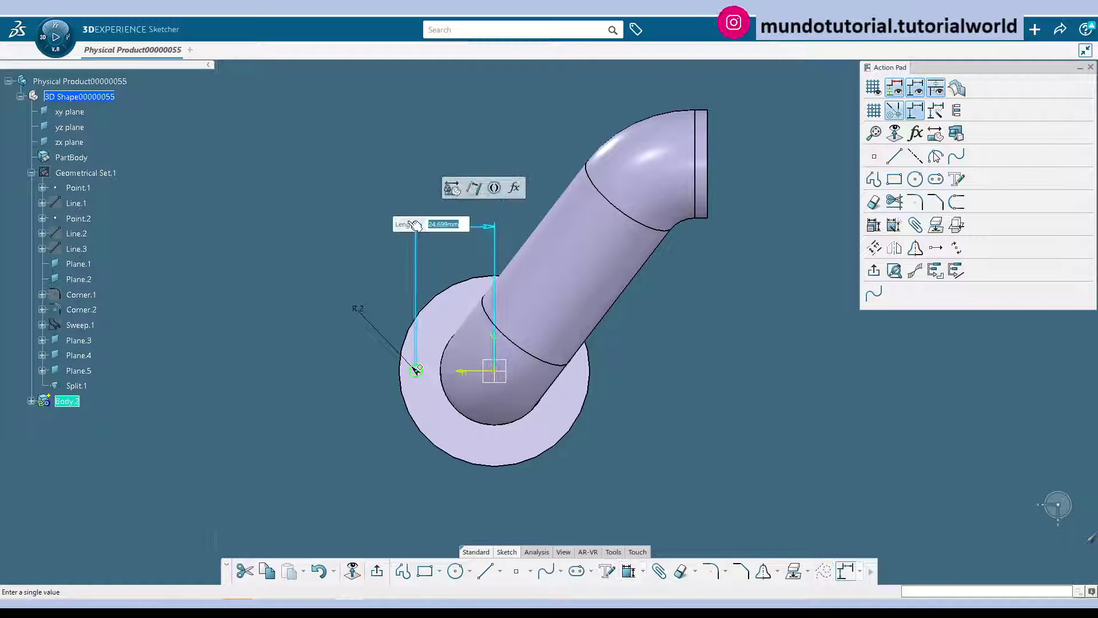
pyautogui.write('12.5')
pyautogui.press('Return')
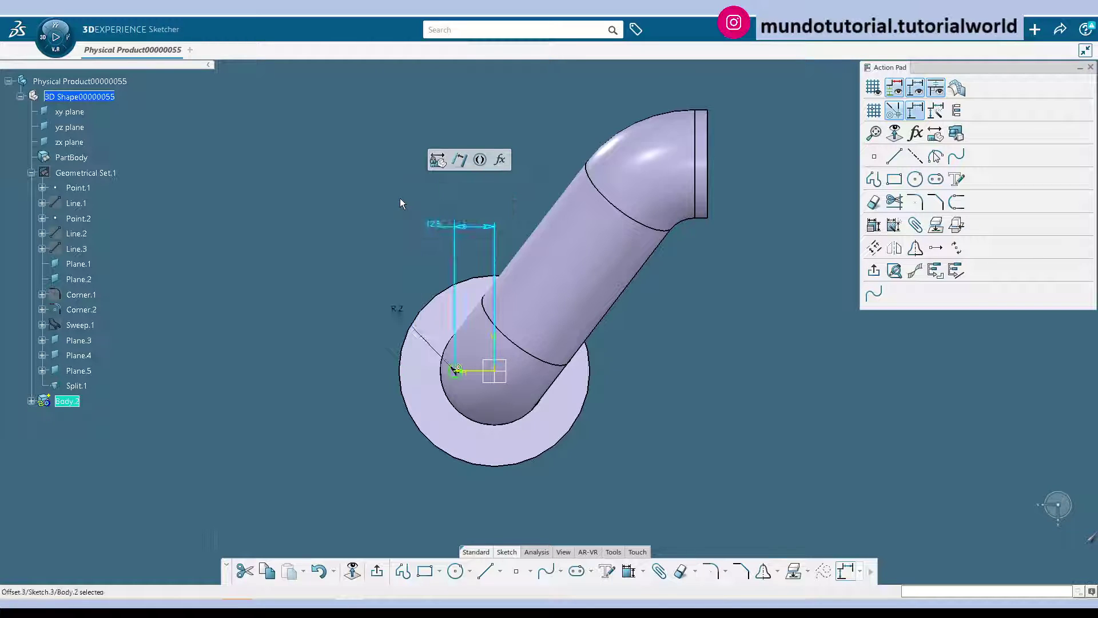
pyautogui.click(408, 284)
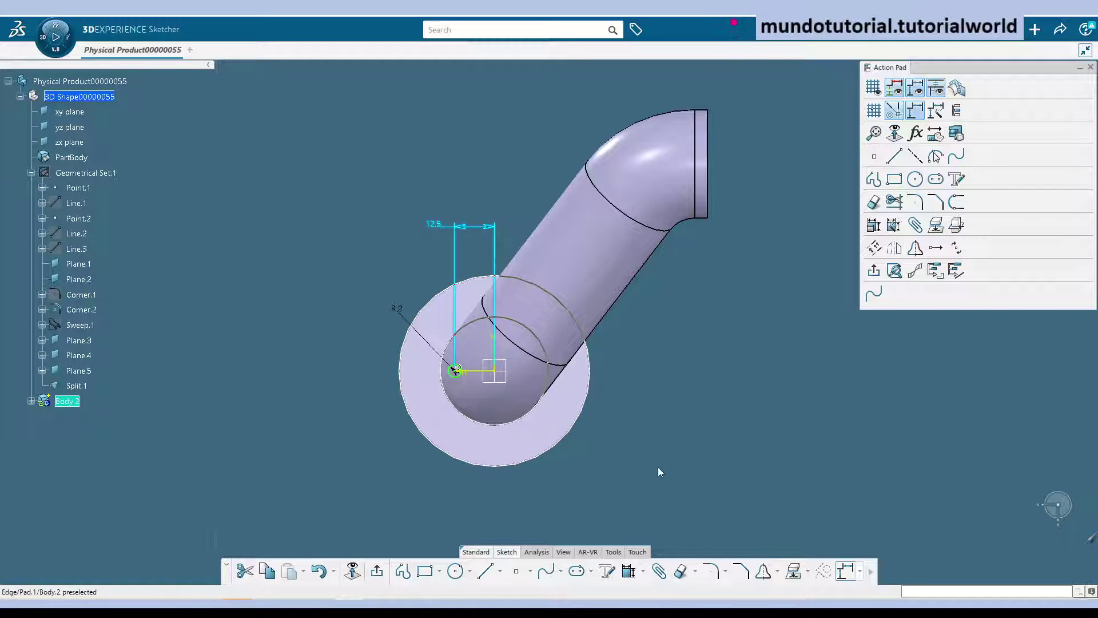
pyautogui.click(658, 448)
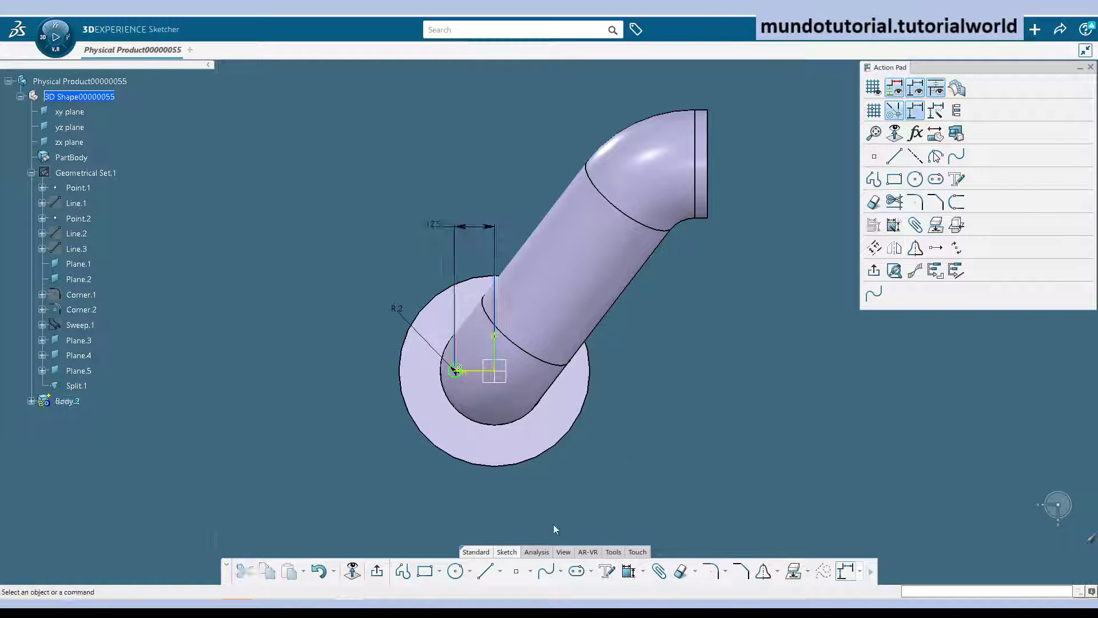
# - Exit the bolt-hole sketch, edit Sketch.2 under Pad.1, and change R 30 to 15 mm
pyautogui.click(364, 573)
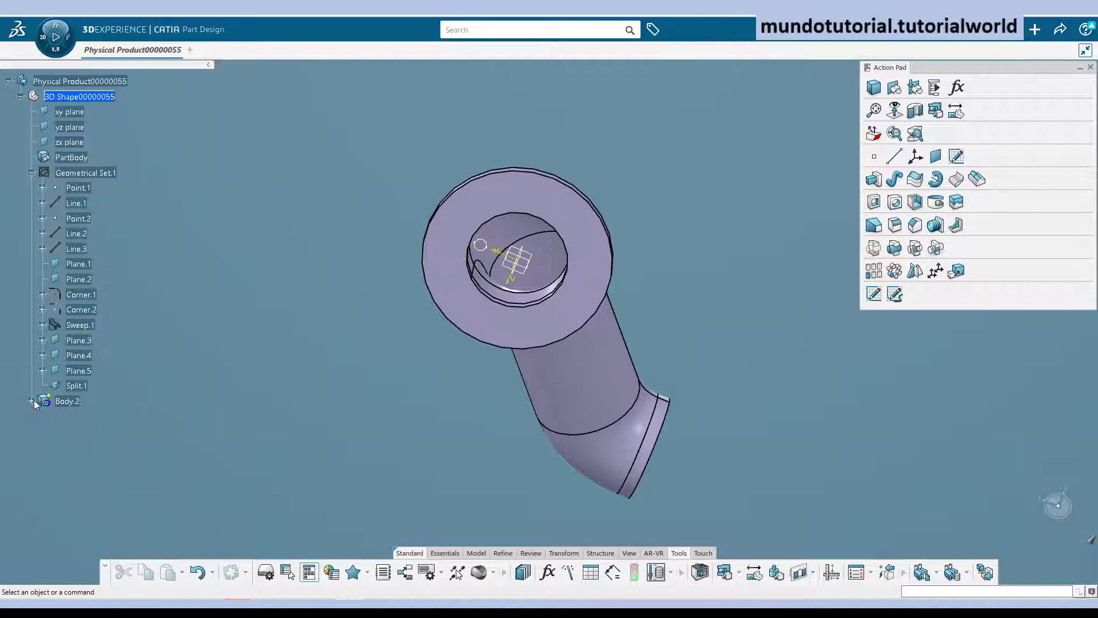
pyautogui.click(32, 401)
pyautogui.moveTo(377, 407); pyautogui.dragTo(406, 387, button='middle')
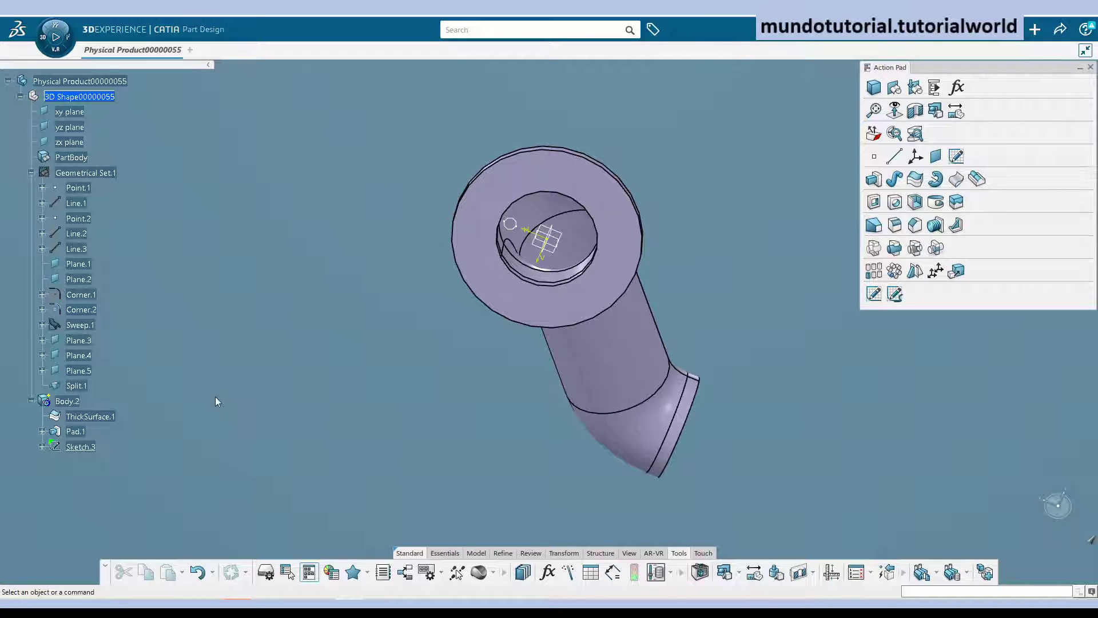
pyautogui.click(42, 432)
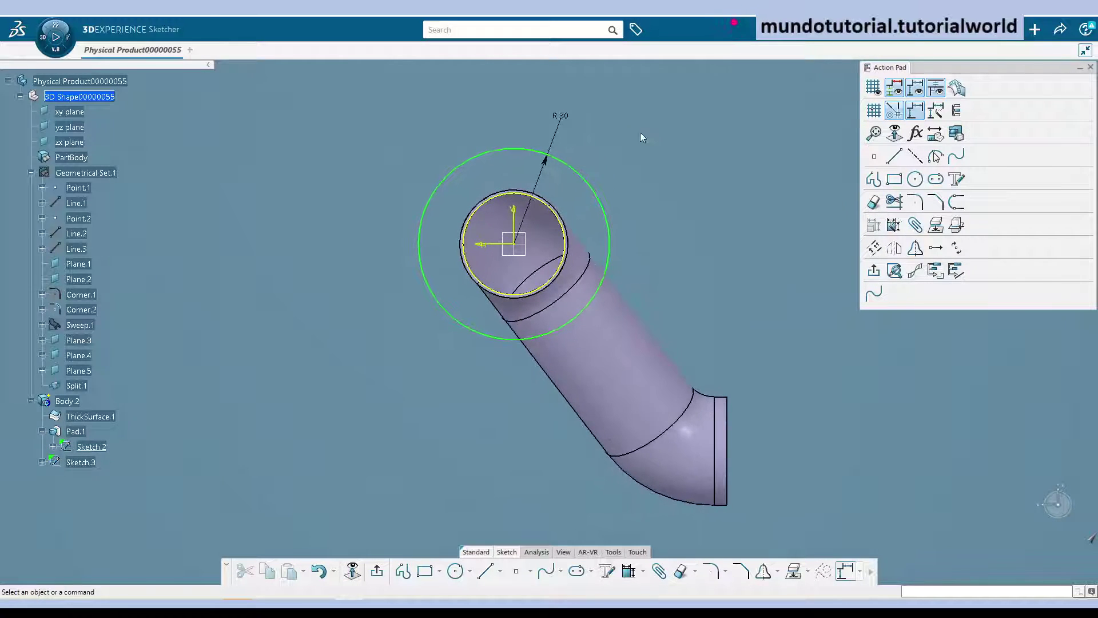
pyautogui.doubleClick(560, 116)
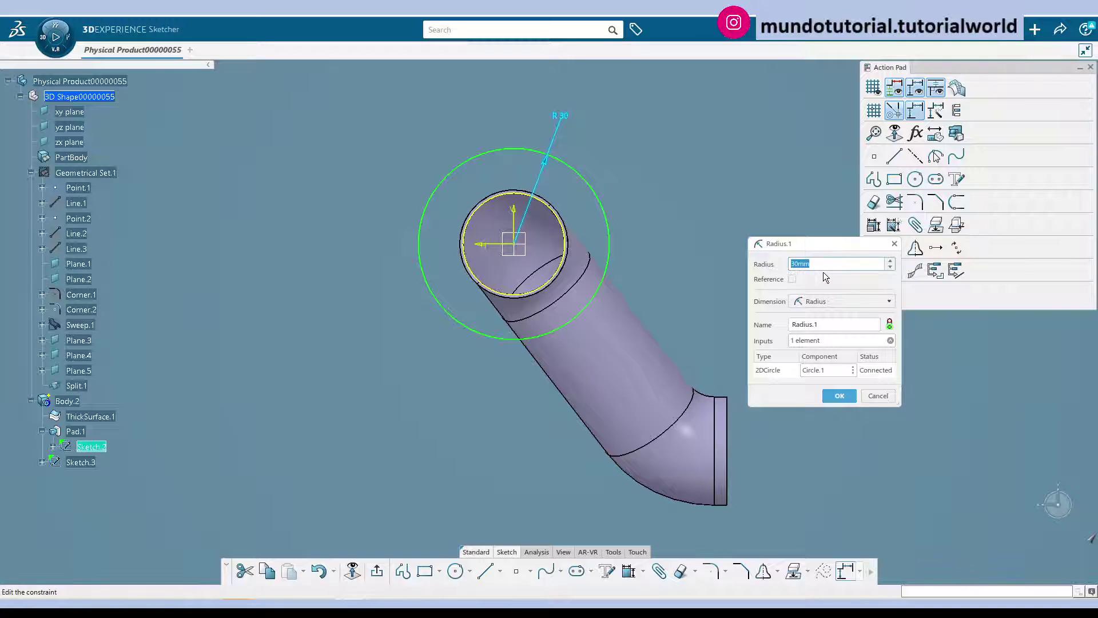
pyautogui.write('15')
pyautogui.press('Return')
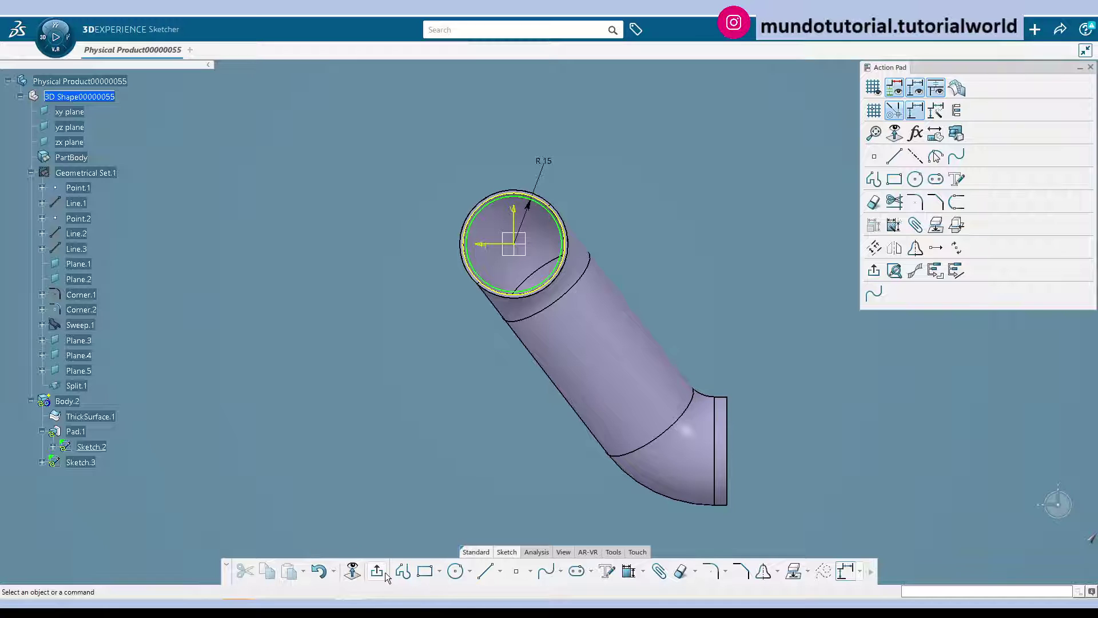
# - Exit the flange sketch and change Sweep.1's radius from 17 mm to 8.5 mm
pyautogui.click(846, 570)
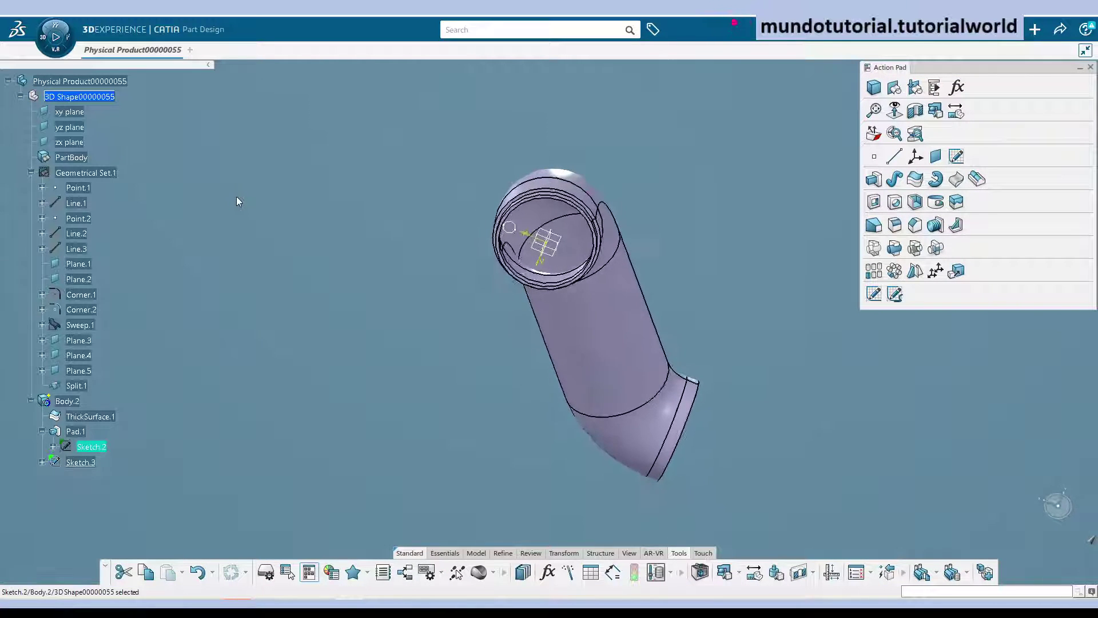
pyautogui.click(239, 201)
pyautogui.doubleClick(84, 325)
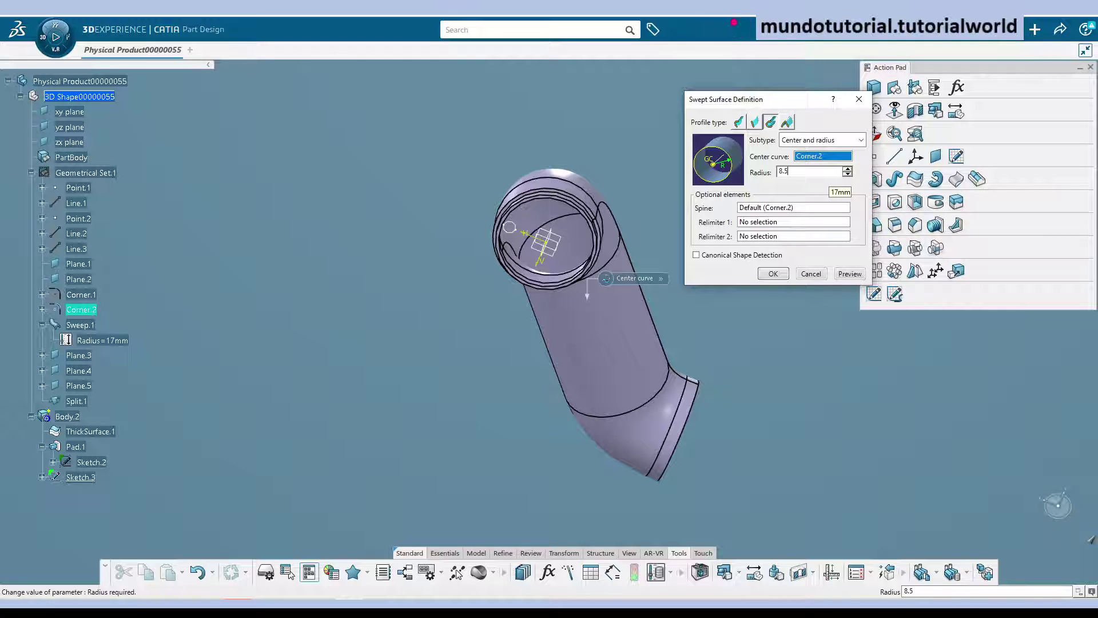
pyautogui.write('8.5')
pyautogui.click(773, 273)
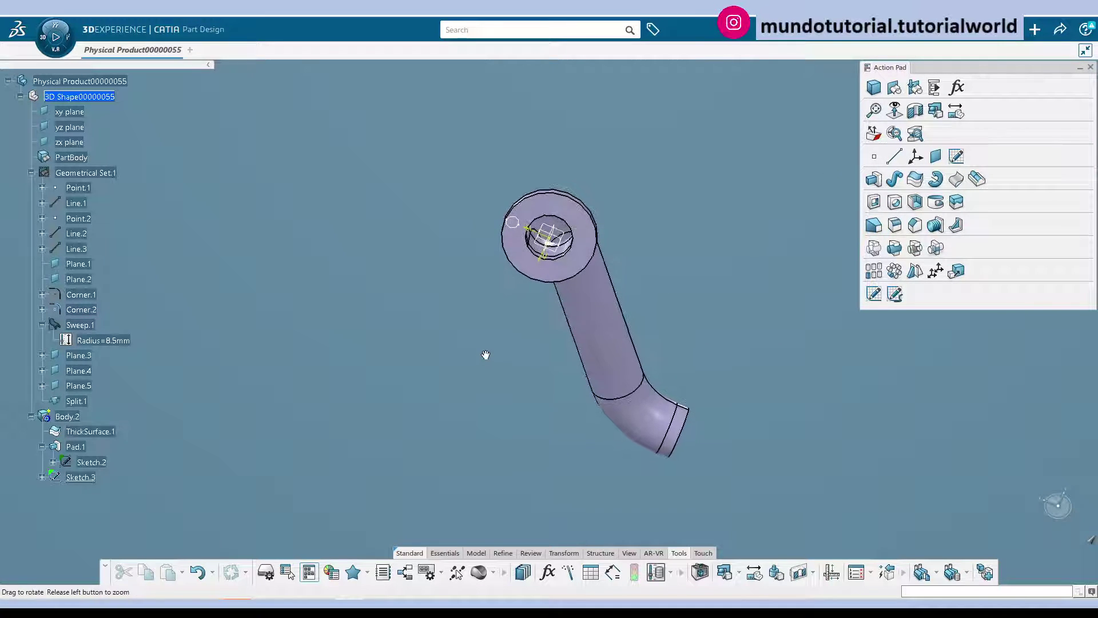
pyautogui.moveTo(486, 354); pyautogui.dragTo(495, 270, button='middle')
pyautogui.doubleClick(525, 260)
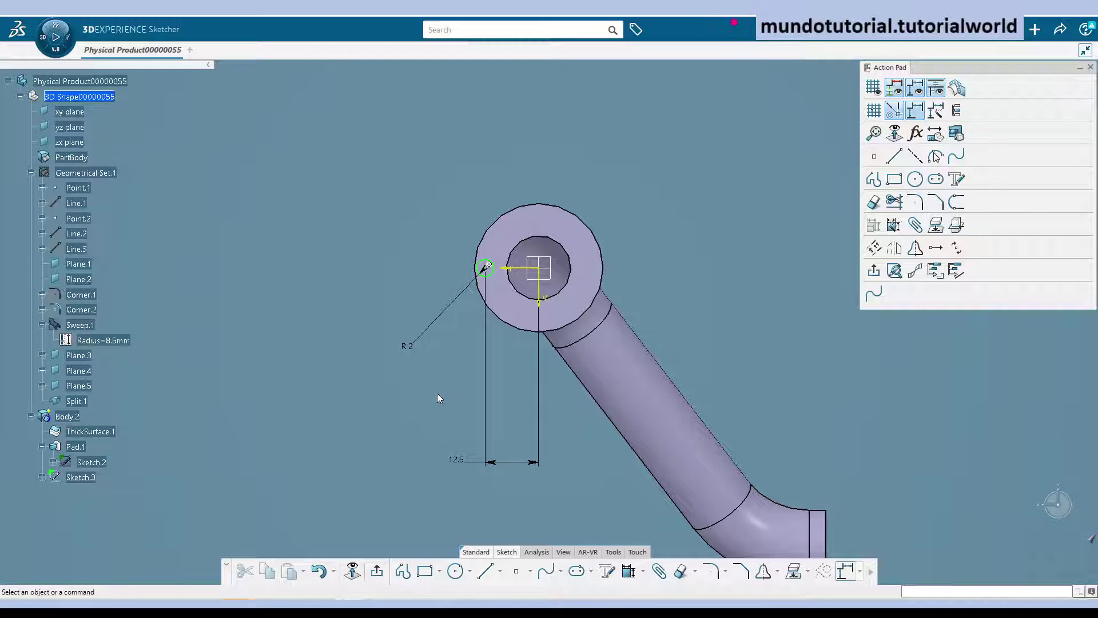
pyautogui.click(377, 570)
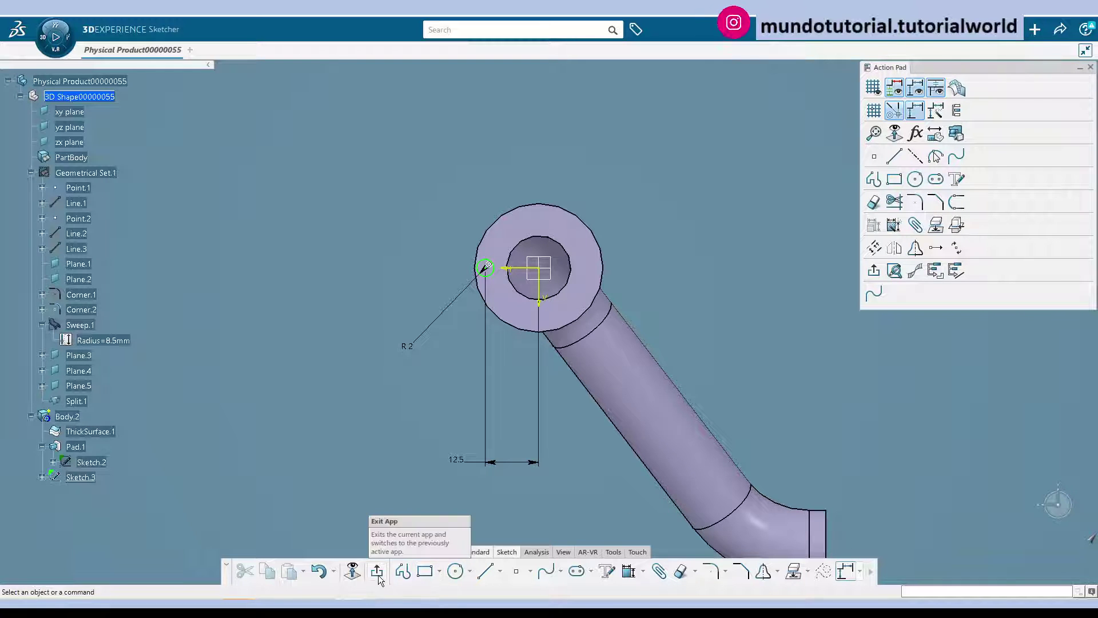
pyautogui.doubleClick(98, 462)
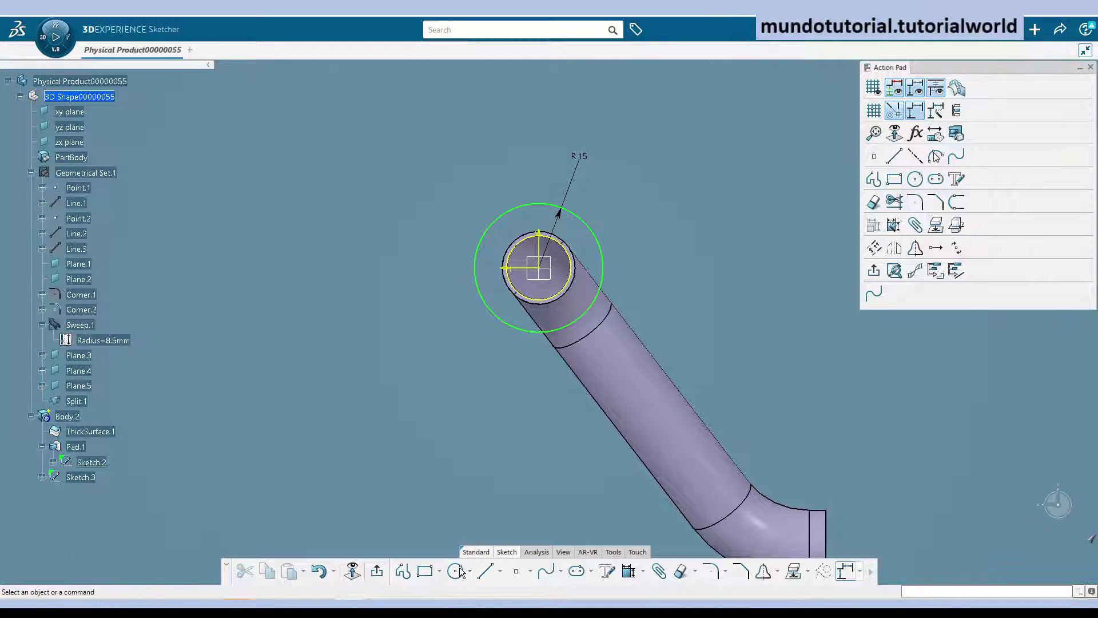
pyautogui.click(377, 571)
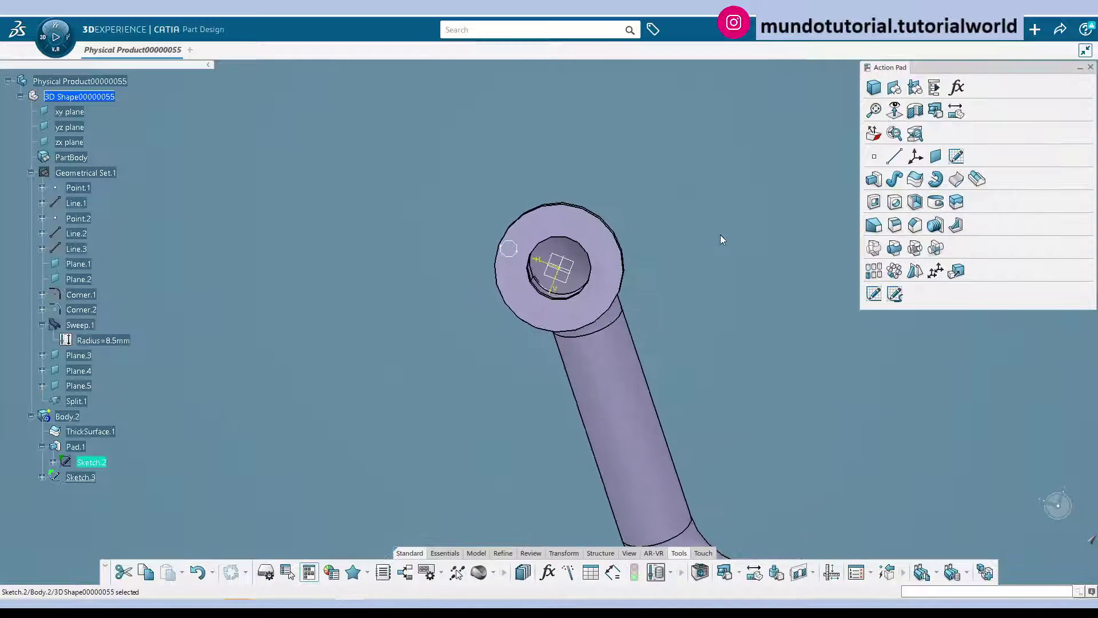
pyautogui.moveTo(657, 312)
pyautogui.mouseDown(button='middle')
pyautogui.moveTo(577, 366)
pyautogui.moveTo(504, 385)
pyautogui.moveTo(466, 492)
pyautogui.moveTo(530, 383)
pyautogui.moveTo(531, 349)
pyautogui.mouseUp(button='middle')
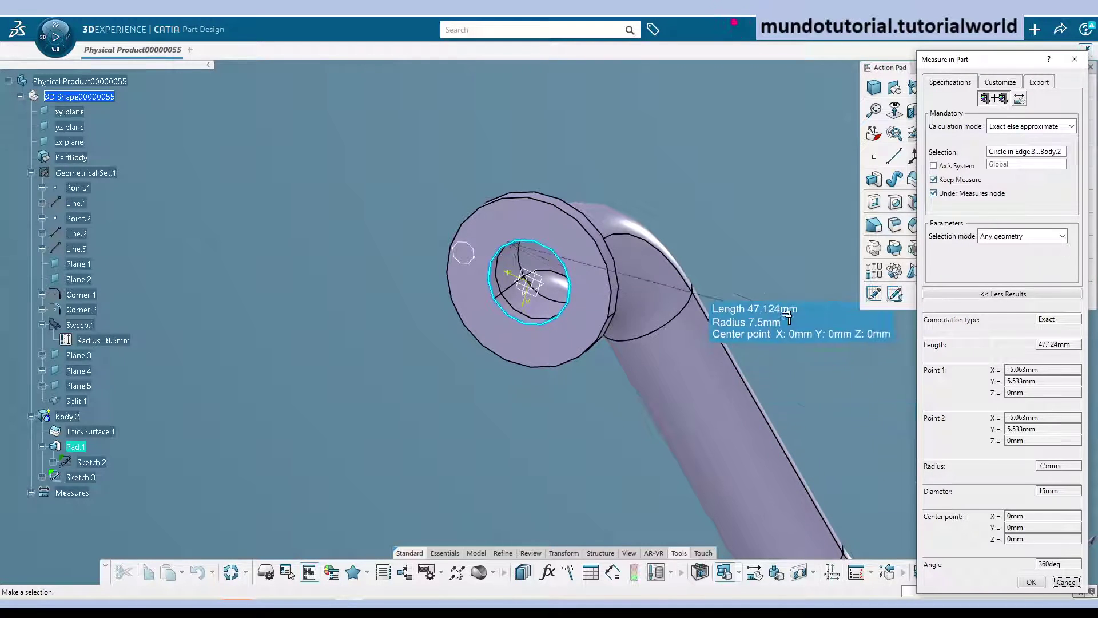
pyautogui.press('Escape')
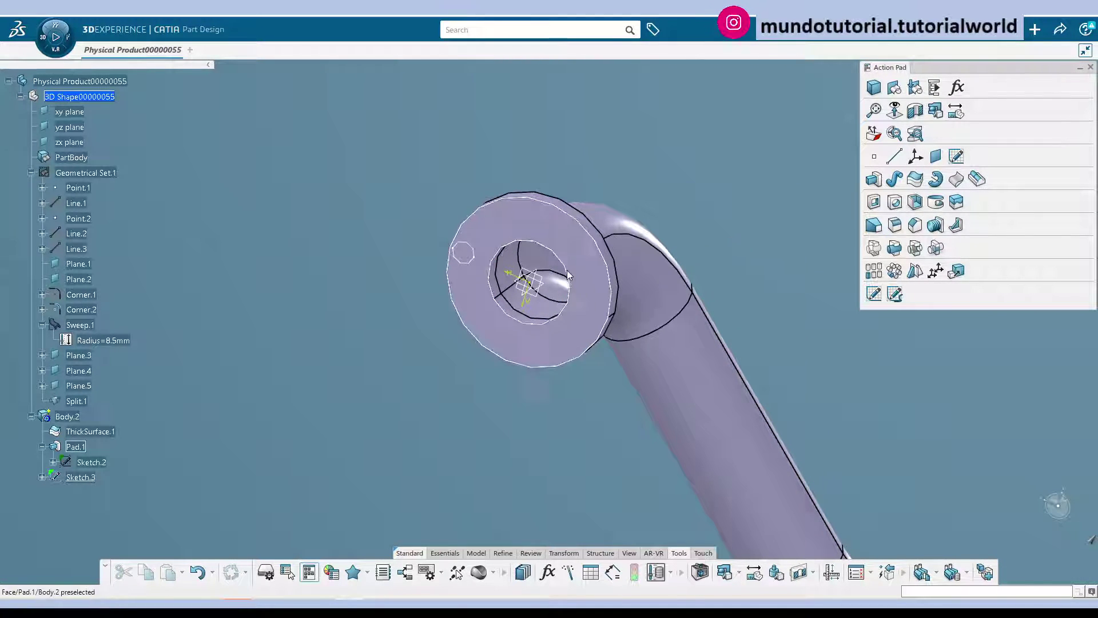
# - Reopen Sketch.3, change the 12.5 mm bolt-hole distance to 11.25 mm, and exit
pyautogui.doubleClick(474, 266)
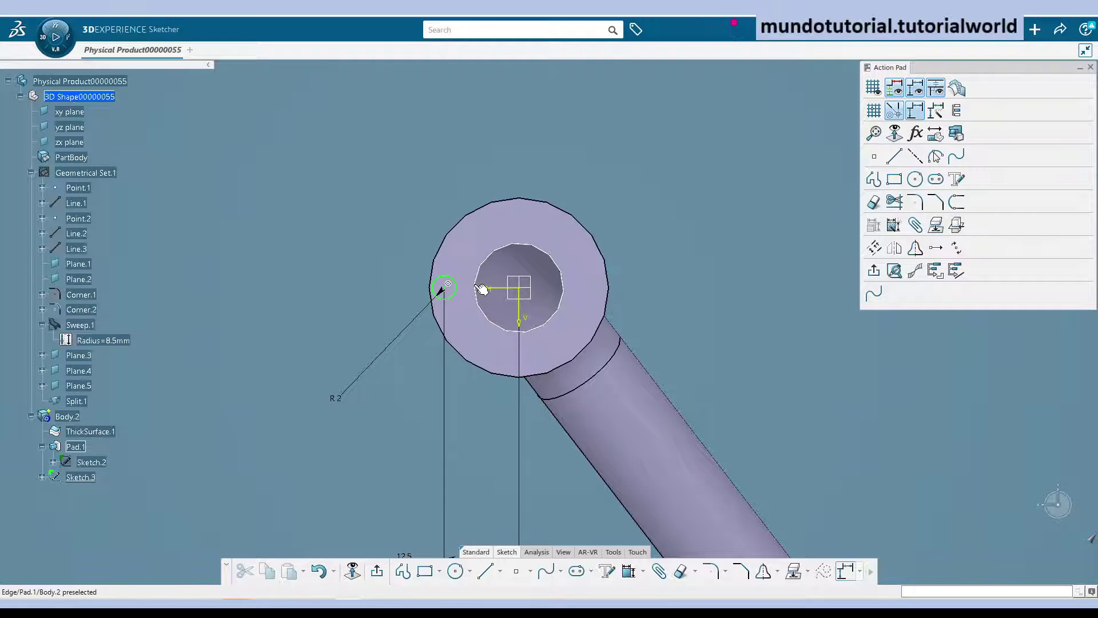
pyautogui.moveTo(490, 394); pyautogui.dragTo(510, 296, button='middle')
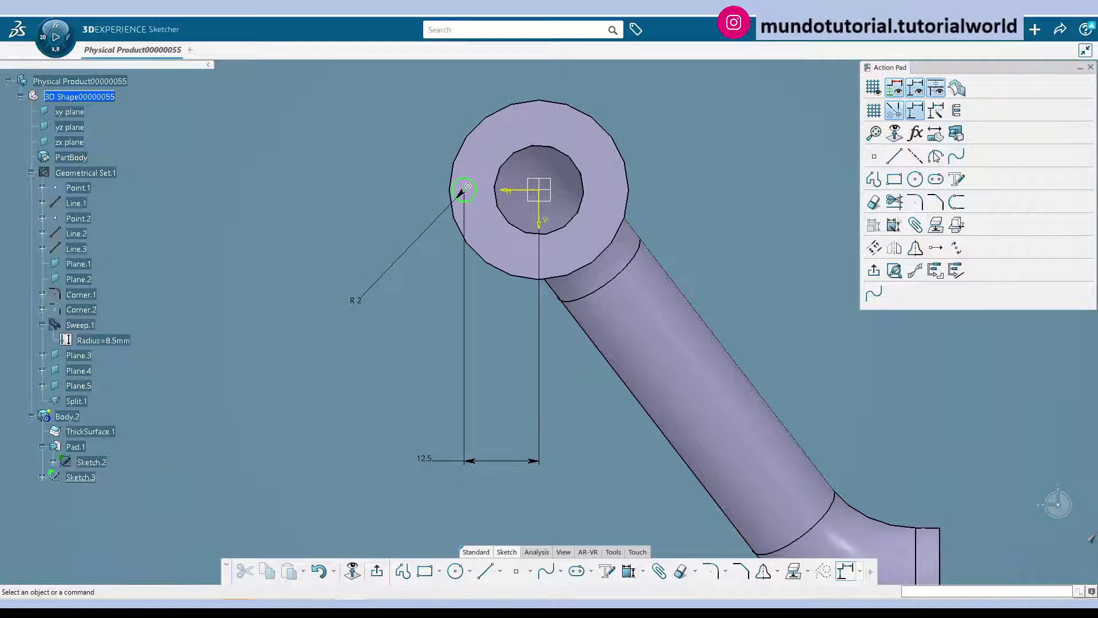
pyautogui.click(426, 461)
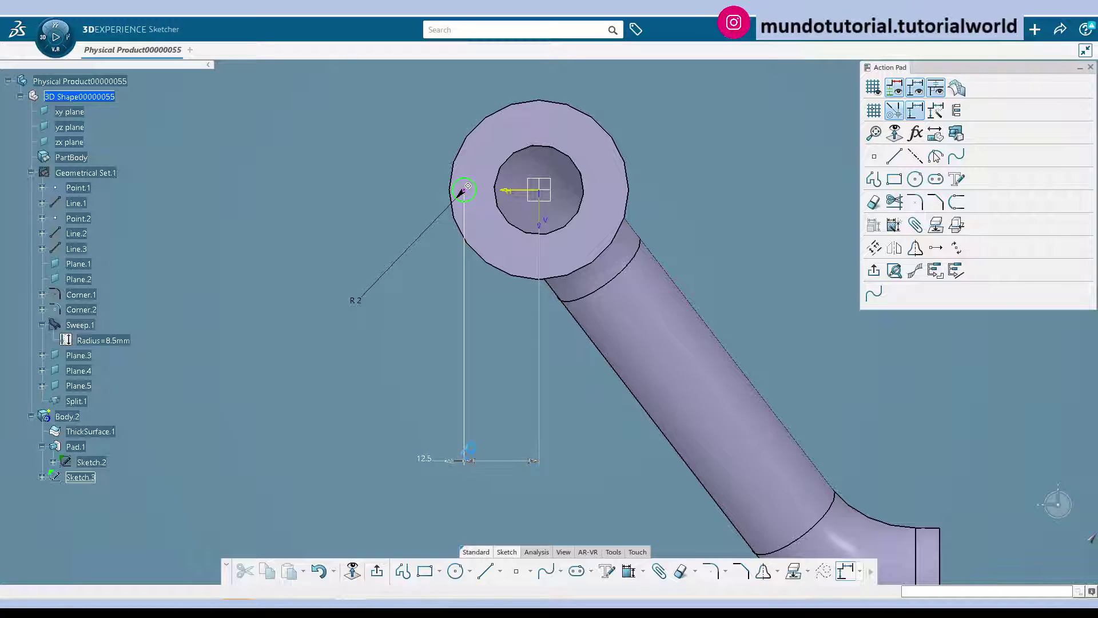
pyautogui.write('11.25')
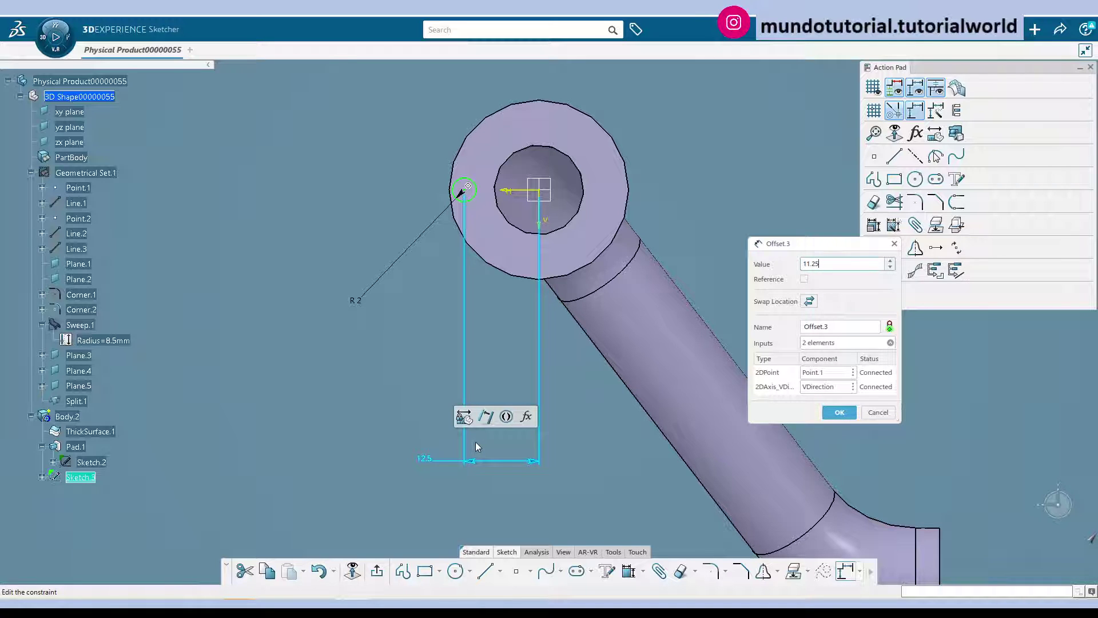
pyautogui.press('Return')
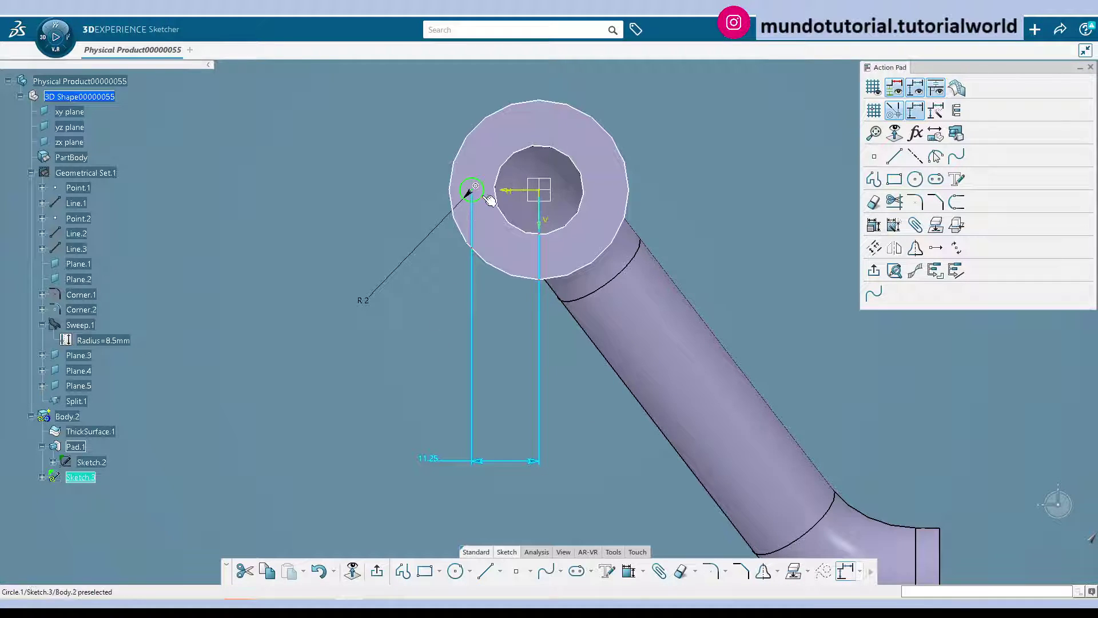
pyautogui.click(468, 196)
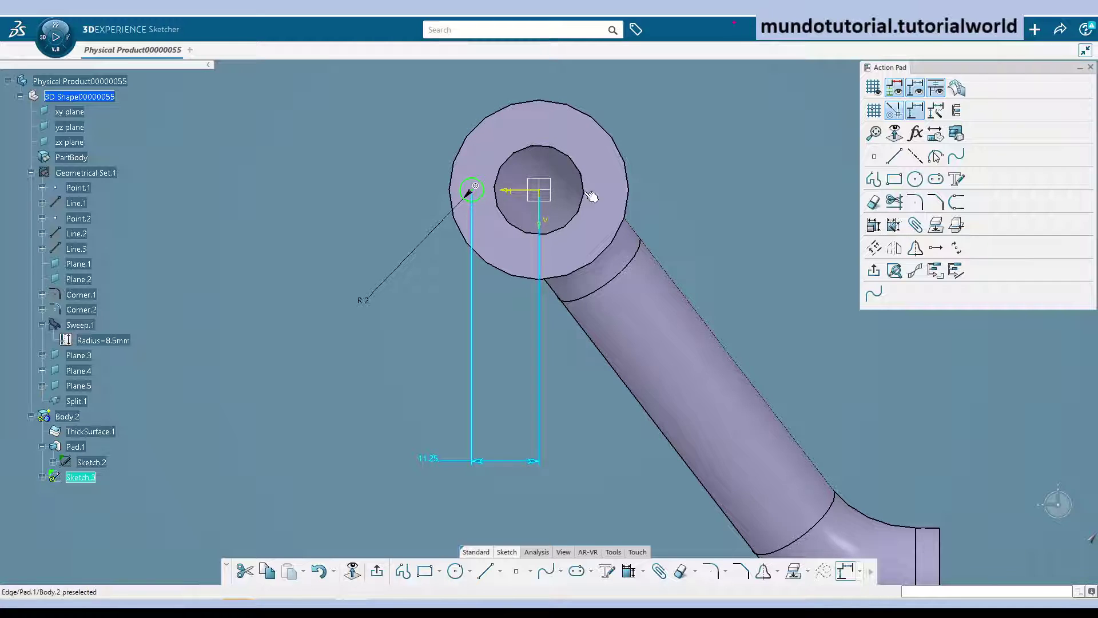
pyautogui.click(379, 572)
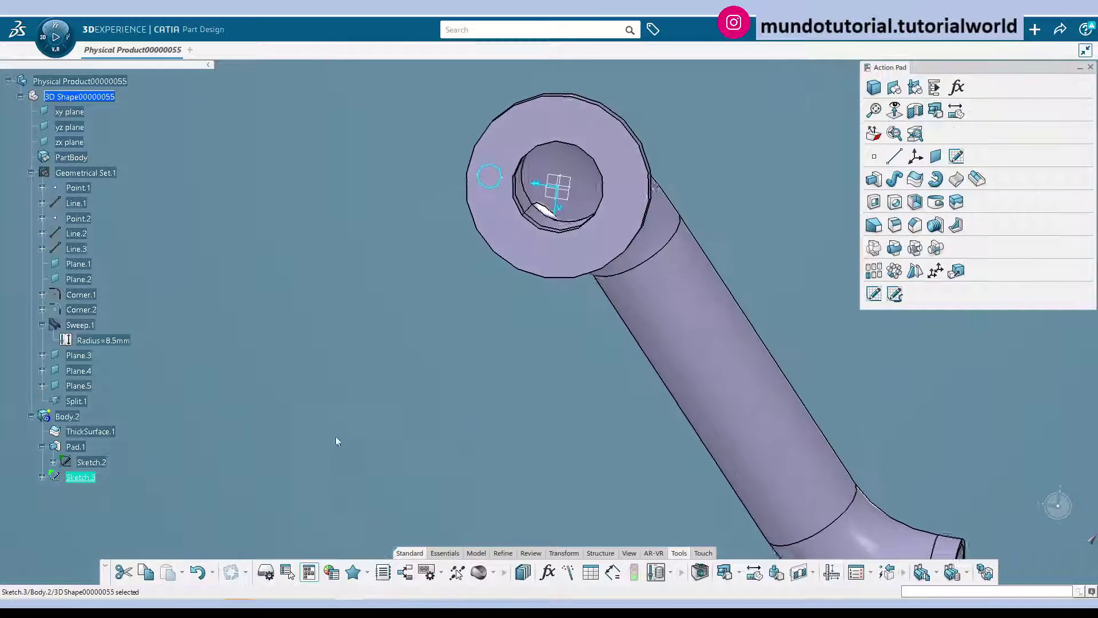
# - Pocket Sketch.3 with an Up to last limit, cutting Pocket.1 through the flange
pyautogui.click(542, 344)
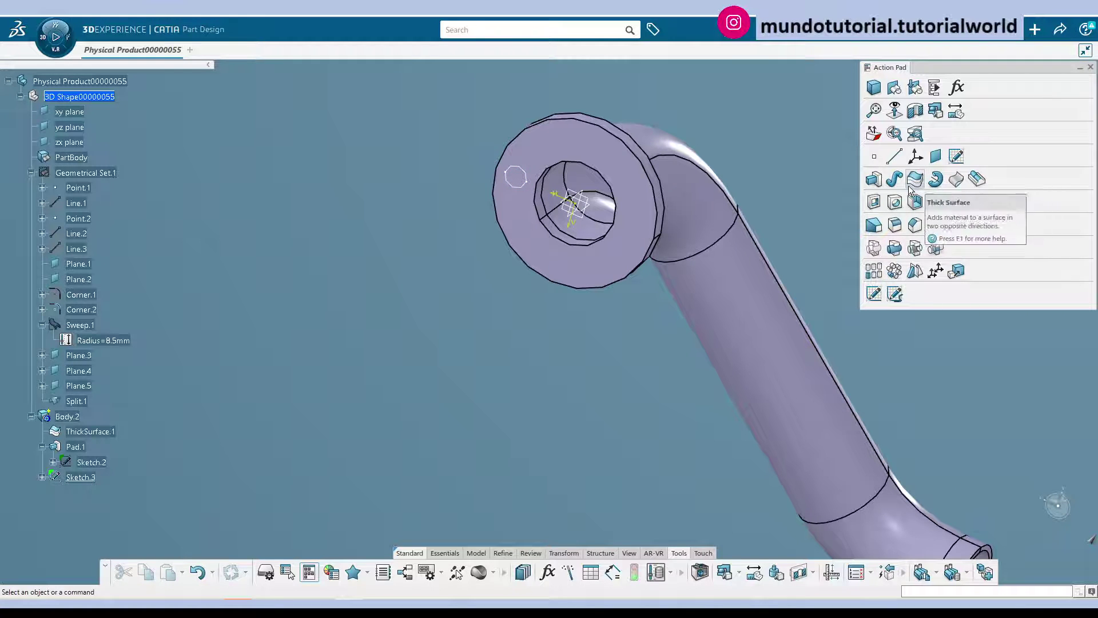
pyautogui.click(873, 201)
pyautogui.click(516, 178)
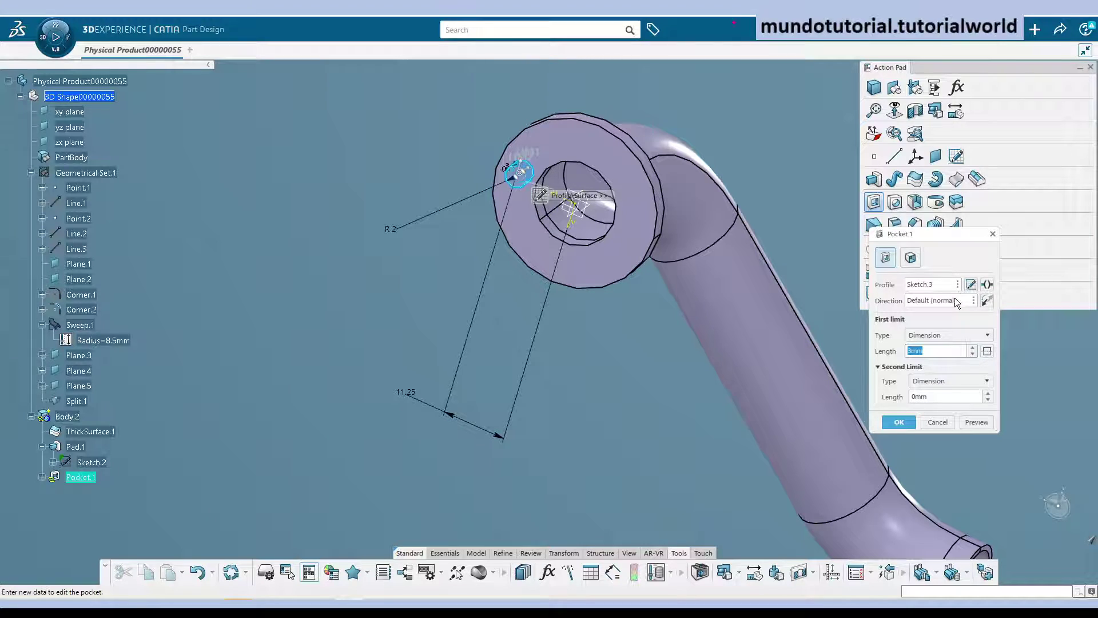
pyautogui.click(955, 336)
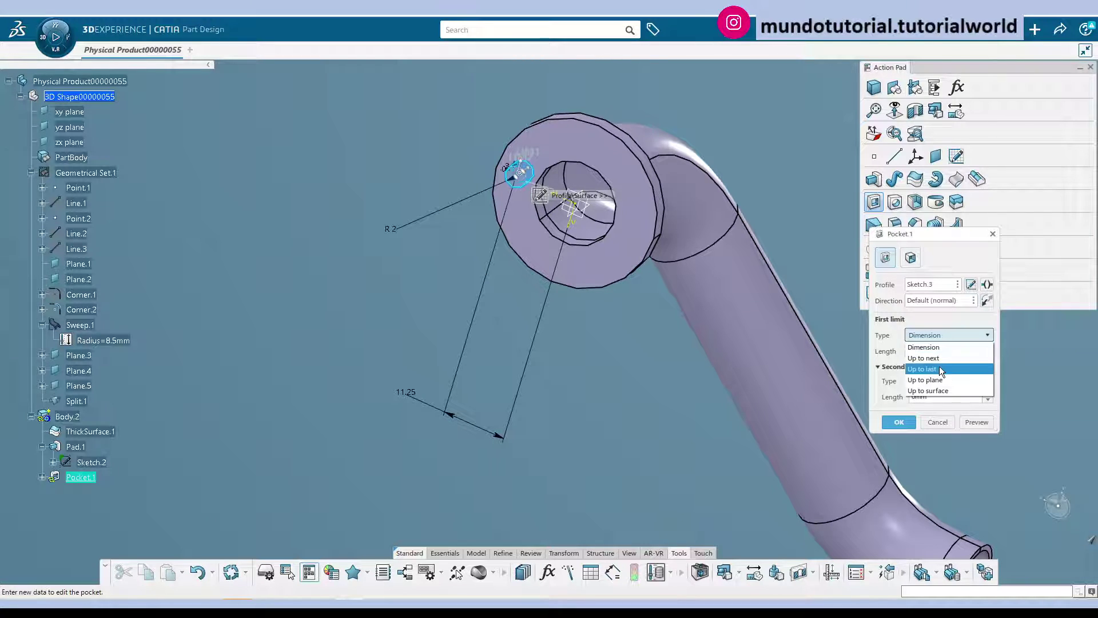
pyautogui.click(899, 423)
pyautogui.click(897, 424)
pyautogui.click(551, 338)
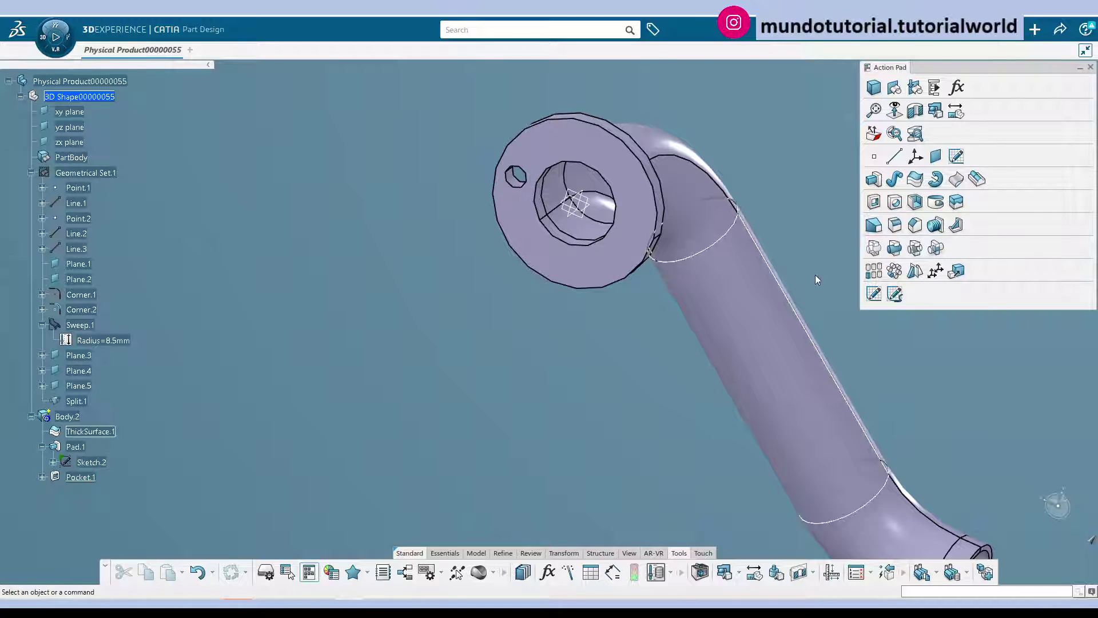
# - Start a circular pattern of Pocket.1 with the Z axis as reference element
pyautogui.click(79, 479)
pyautogui.click(888, 272)
pyautogui.moveTo(641, 381); pyautogui.dragTo(594, 351, button='middle')
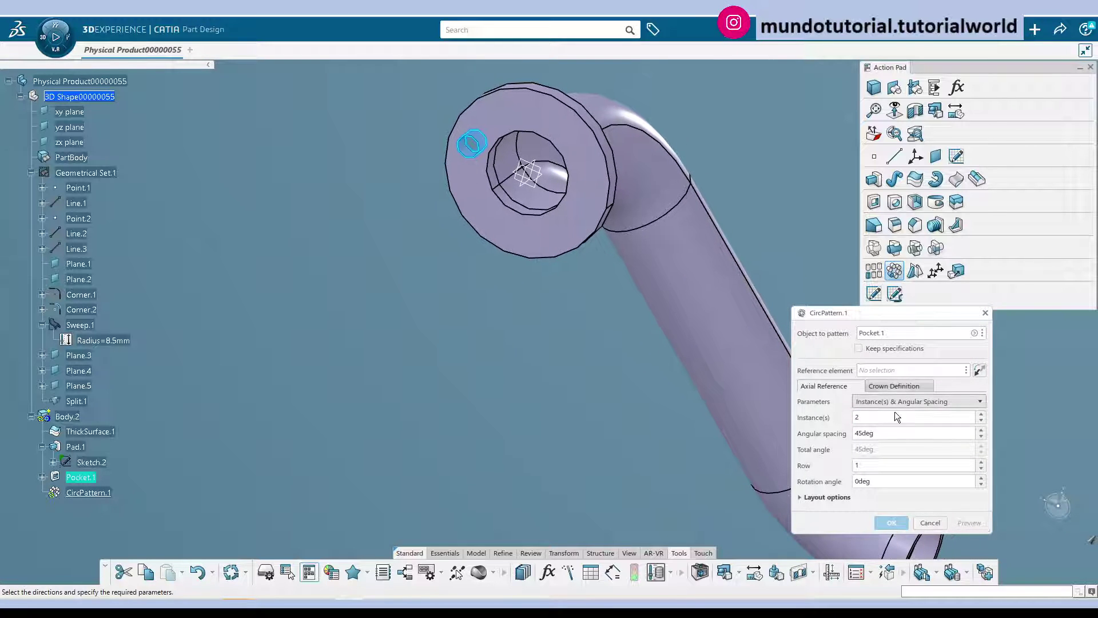
pyautogui.click(889, 371)
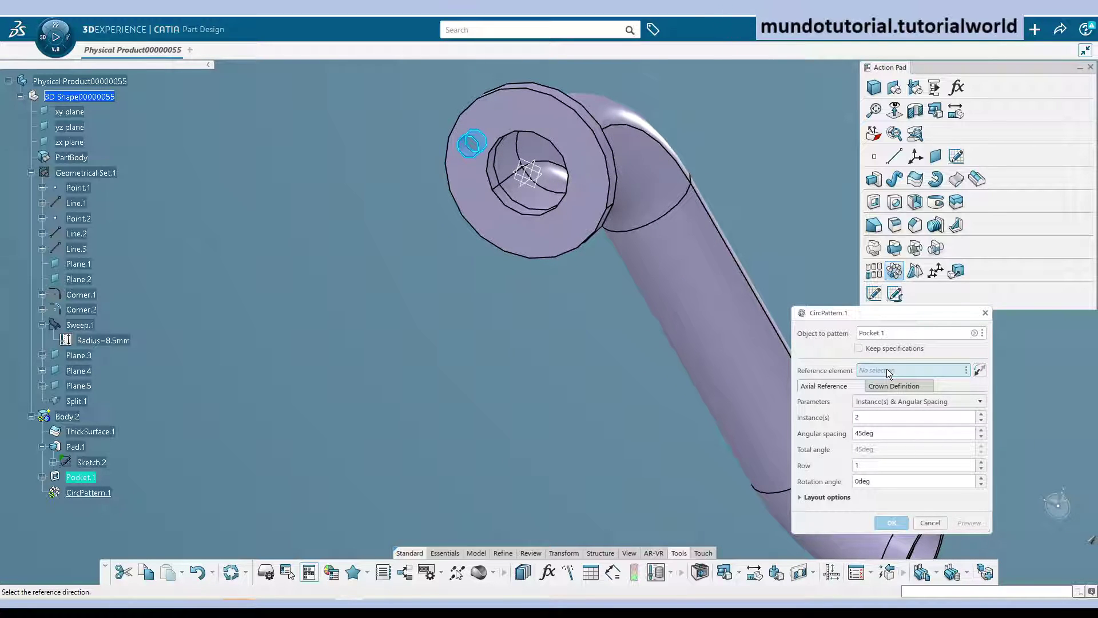
pyautogui.click(544, 206)
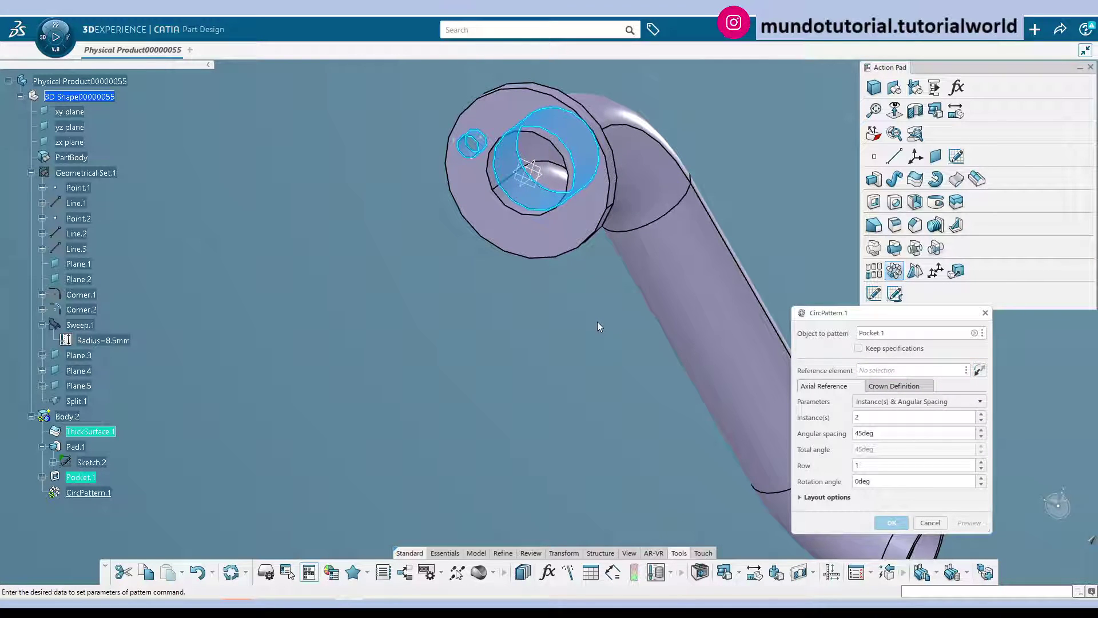
pyautogui.click(881, 371)
pyautogui.rightClick(874, 371)
pyautogui.moveTo(909, 381)
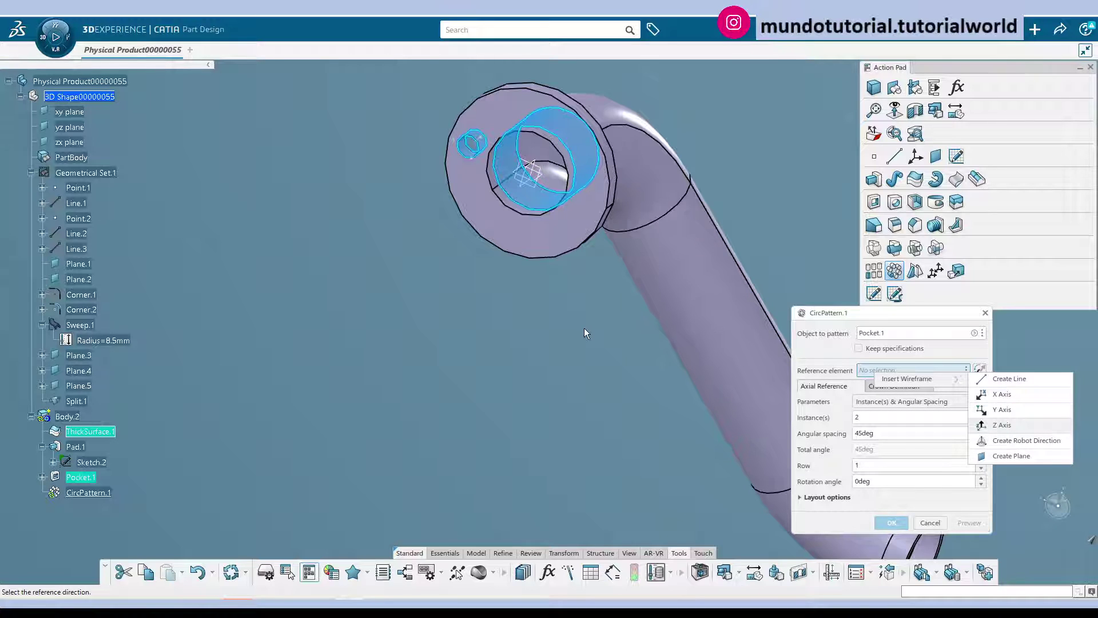
pyautogui.click(1002, 425)
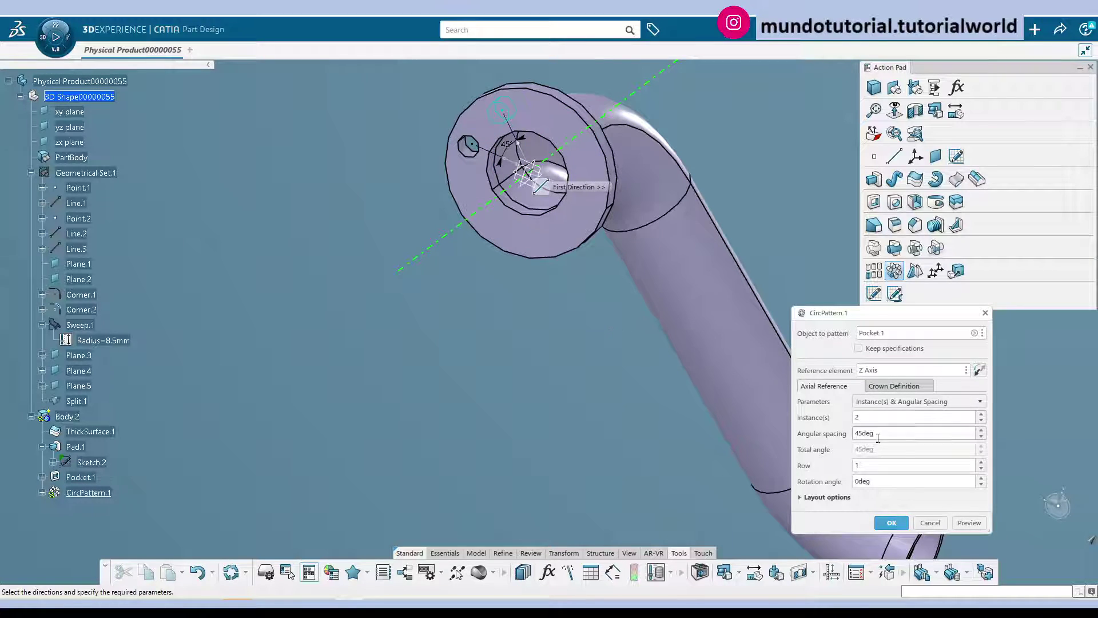
# - Set Complete Crown with 12 instances, confirm CircPattern.1, and save the part
pyautogui.click(900, 398)
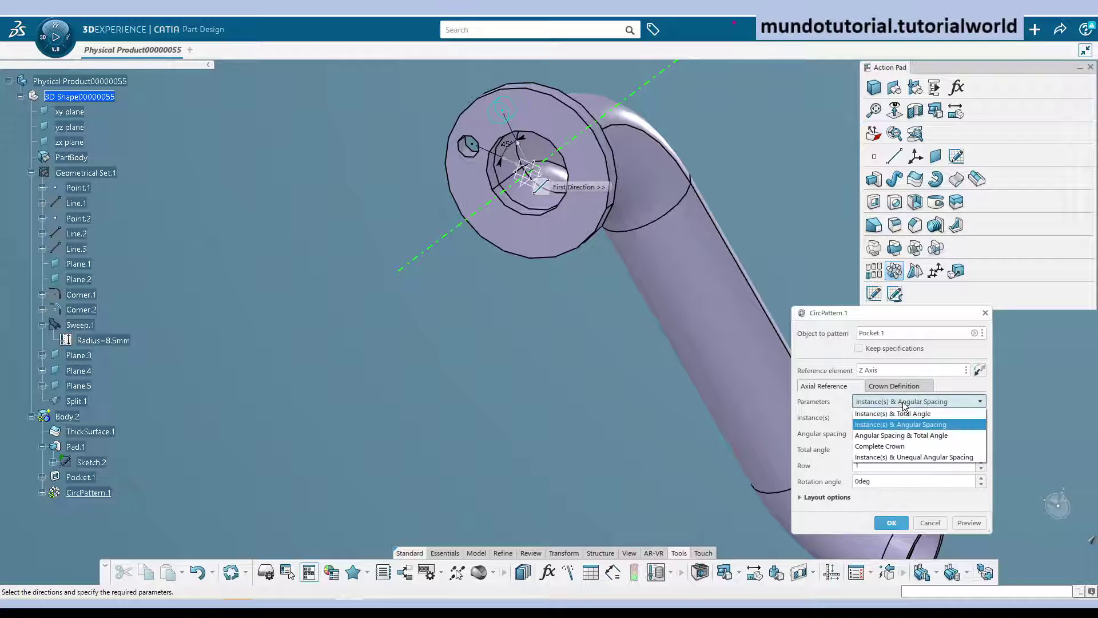
pyautogui.click(881, 446)
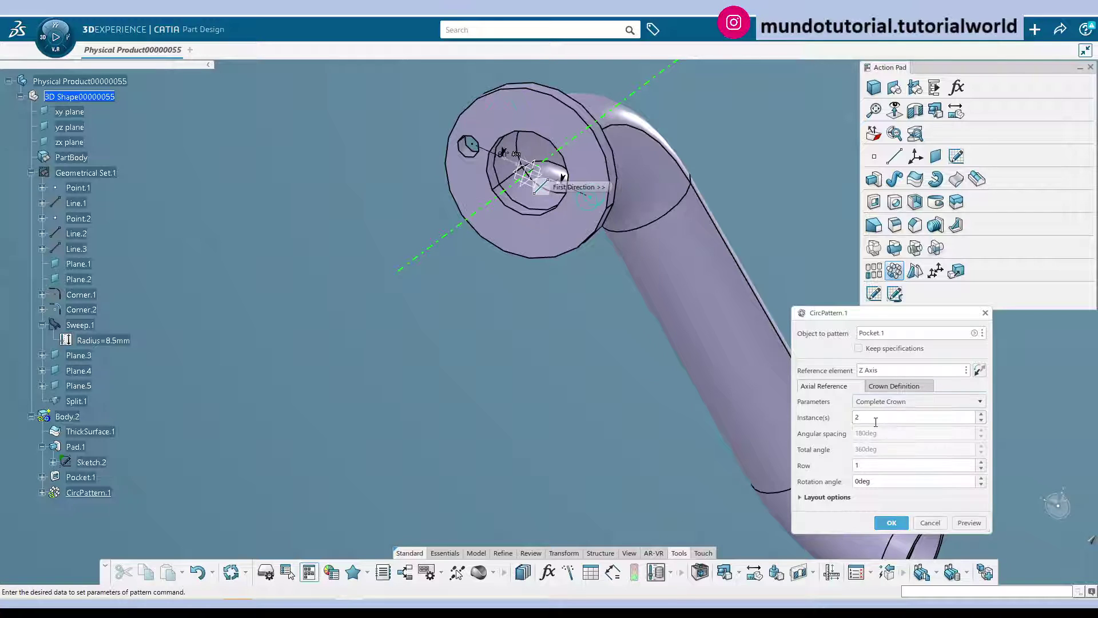
pyautogui.write('12')
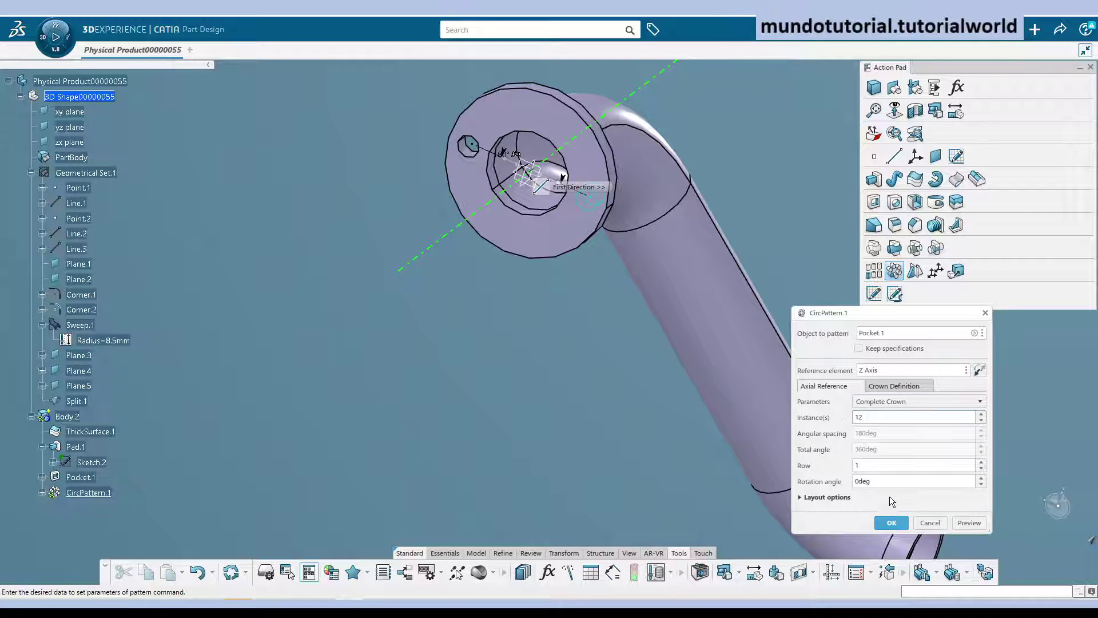
pyautogui.click(962, 524)
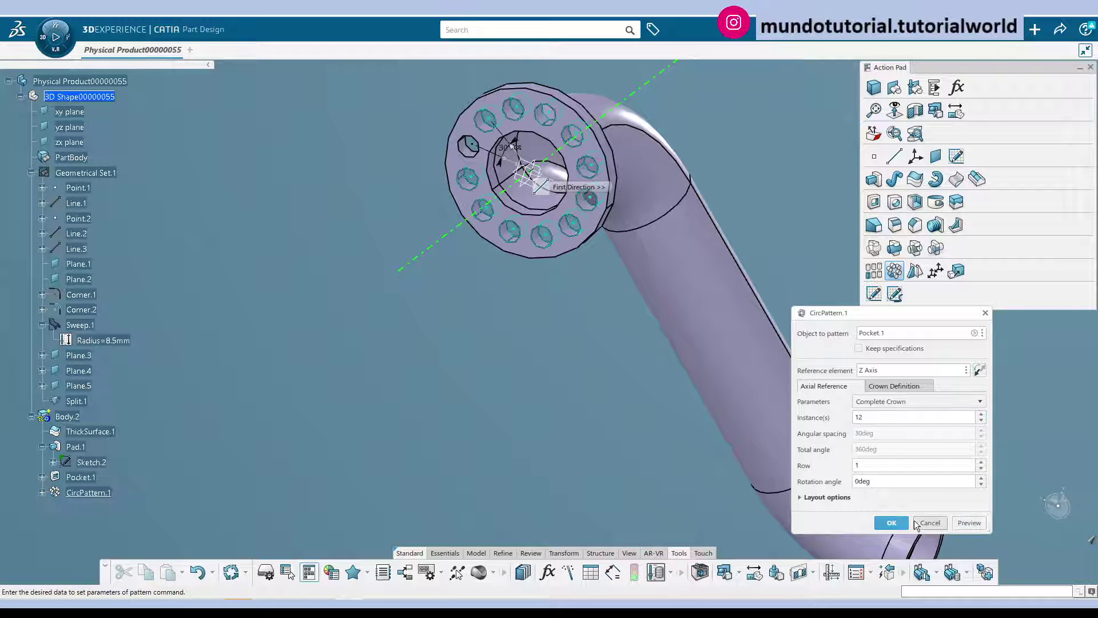
pyautogui.click(891, 522)
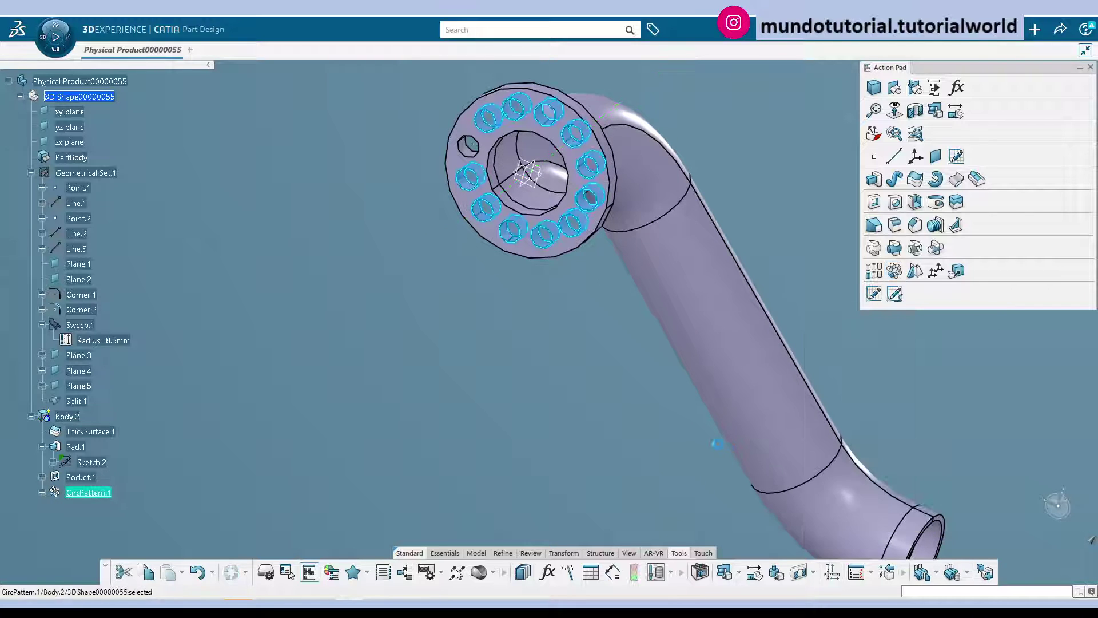
pyautogui.moveTo(600, 363); pyautogui.dragTo(642, 336, button='middle')
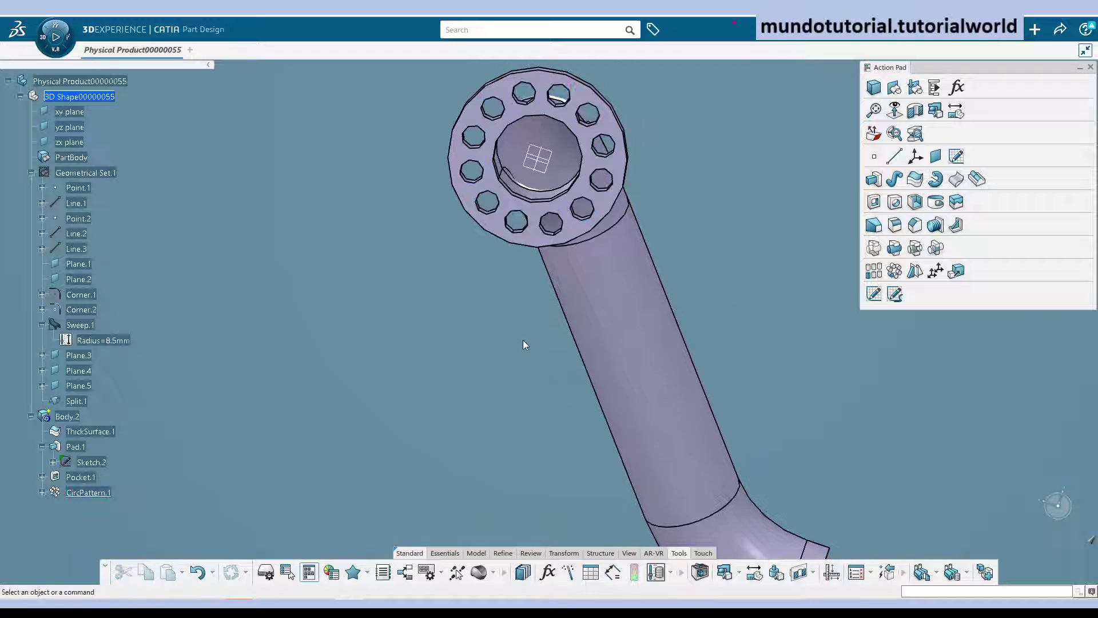
pyautogui.moveTo(523, 338); pyautogui.dragTo(449, 370, button='middle')
pyautogui.moveTo(474, 311); pyautogui.dragTo(517, 438, button='middle')
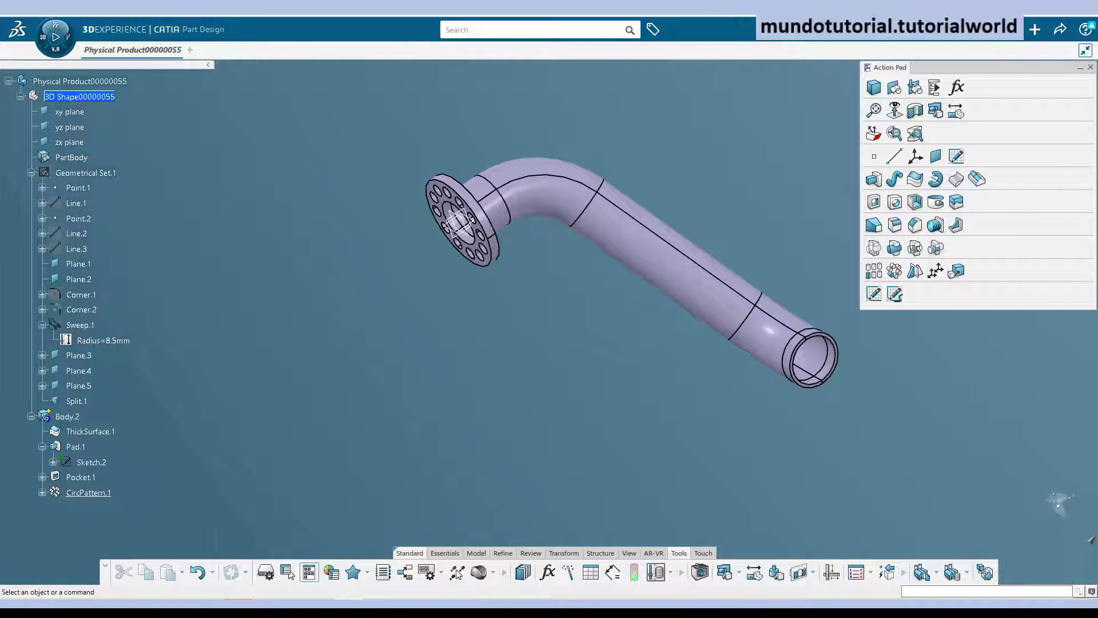
pyautogui.hotkey('ctrl', 's')
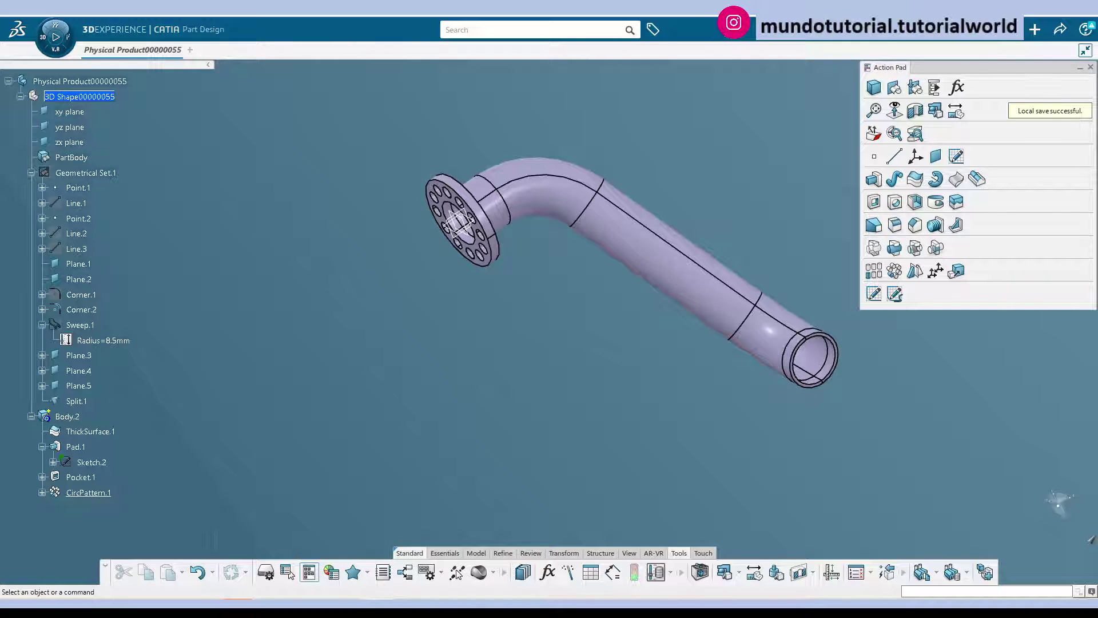
# - Open Sketch.3 under Pocket.1 and change the bolt-hole radius from 2 to 1
pyautogui.click(42, 477)
pyautogui.click(91, 492)
pyautogui.doubleClick(101, 494)
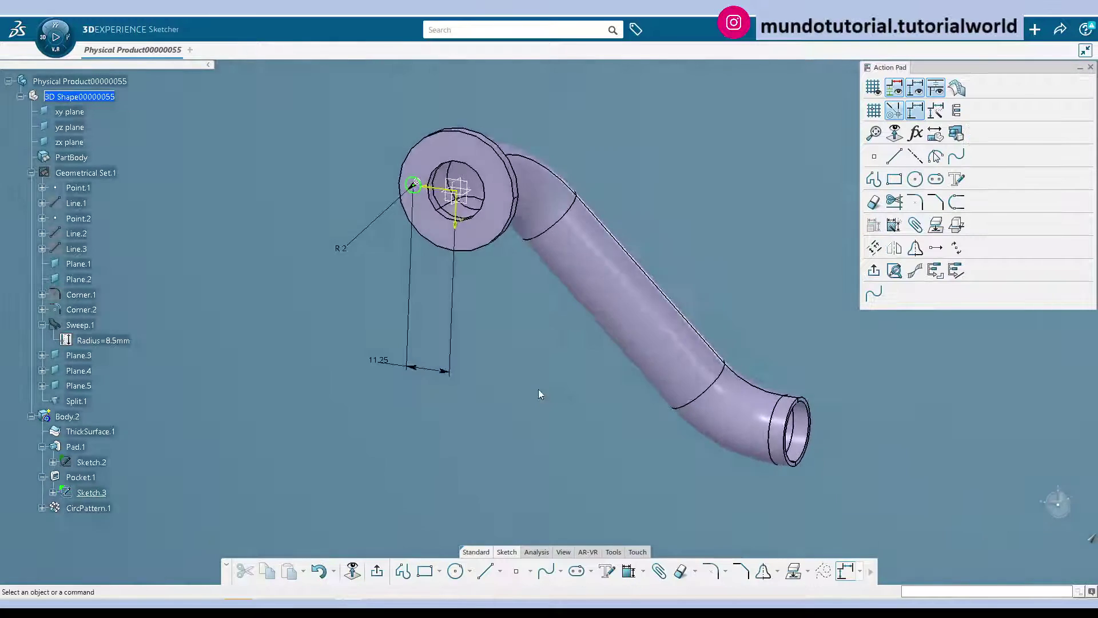
pyautogui.doubleClick(365, 283)
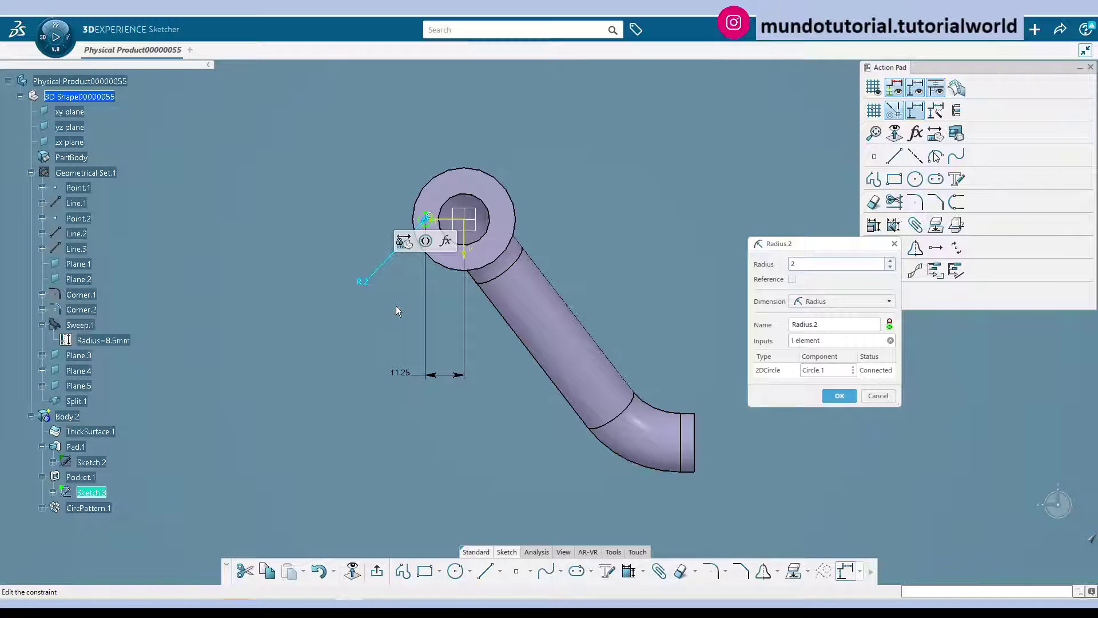
pyautogui.write('1')
pyautogui.press('Return')
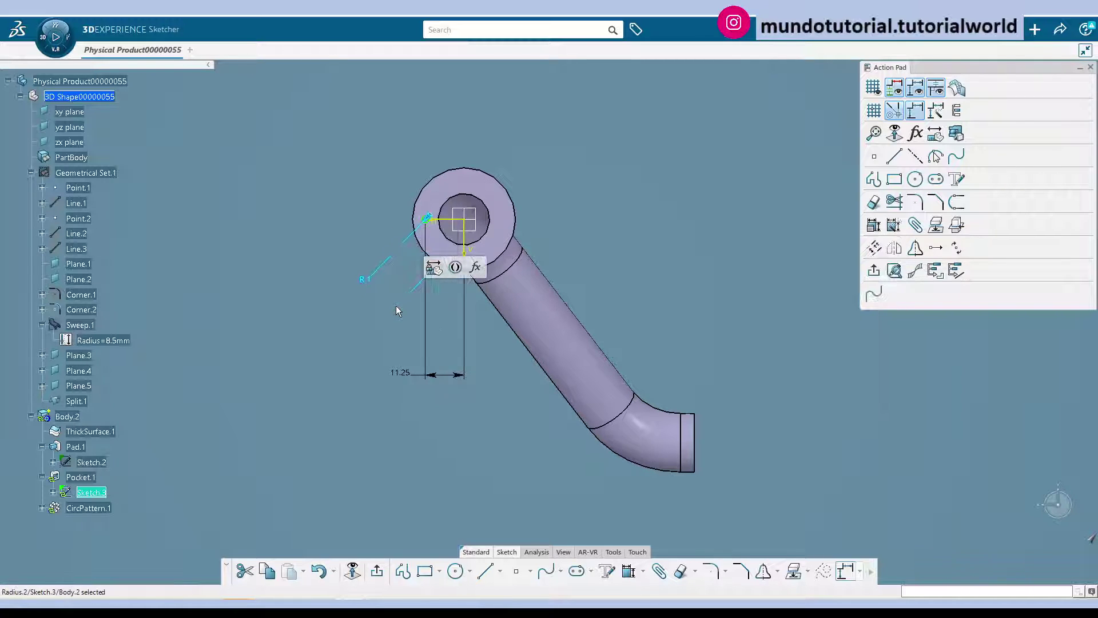
# - Change the hole's offset from centre from 11.25 to 12.5 and view the updated part
pyautogui.doubleClick(400, 374)
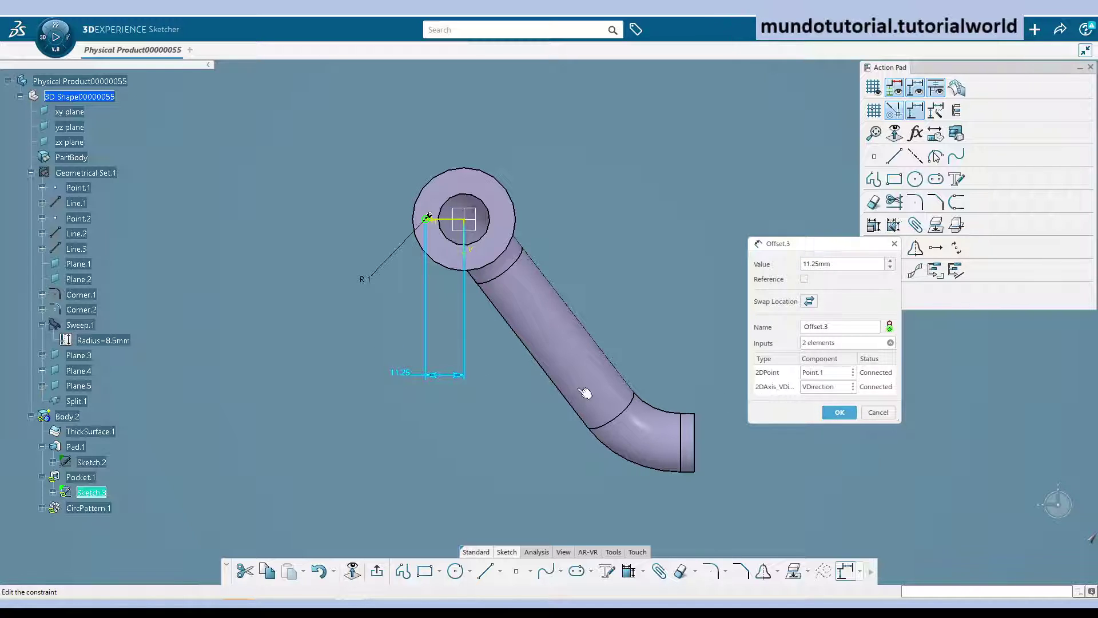
pyautogui.moveTo(841, 264); pyautogui.dragTo(762, 267)
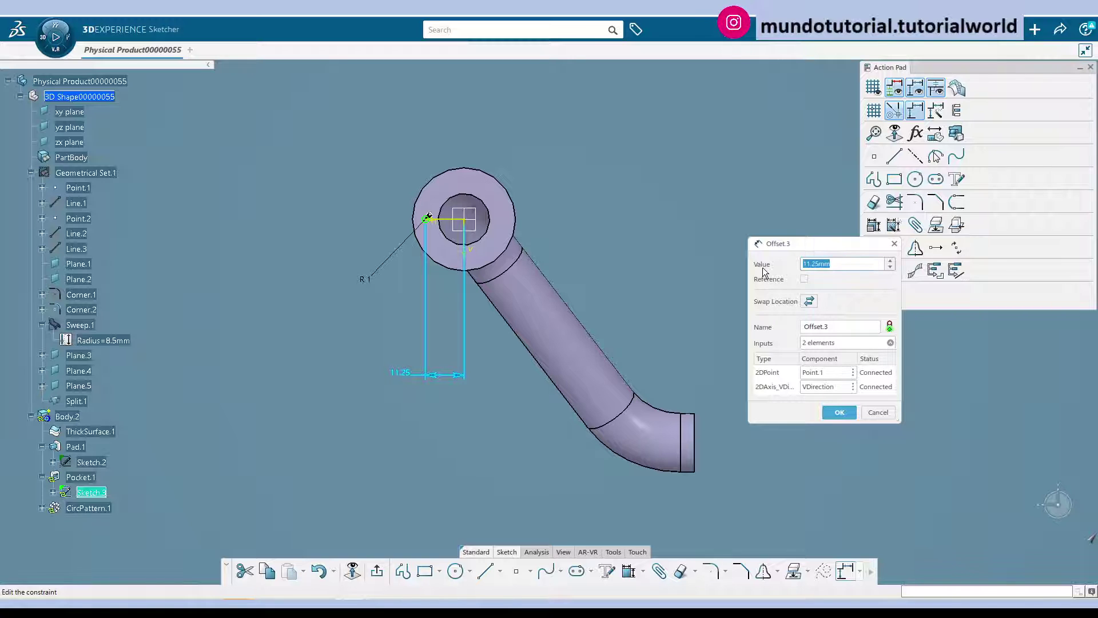
pyautogui.write('12.5')
pyautogui.press('Return')
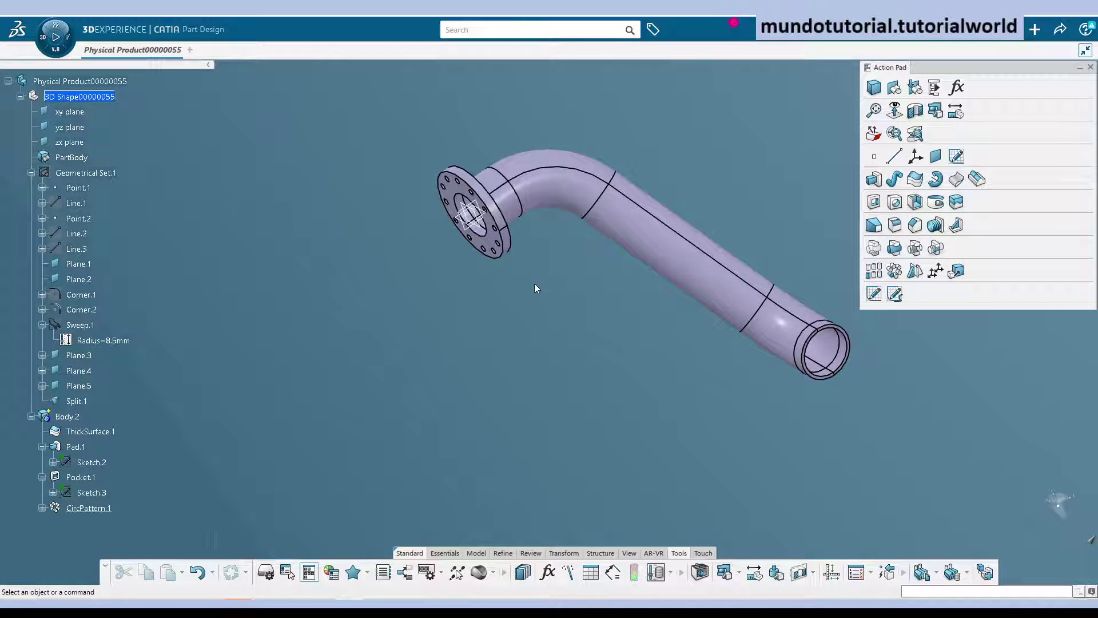
pyautogui.moveTo(534, 283)
pyautogui.mouseDown(button='middle')
pyautogui.moveTo(550, 205)
pyautogui.moveTo(522, 262)
pyautogui.moveTo(544, 309)
pyautogui.moveTo(515, 351)
pyautogui.moveTo(667, 301)
pyautogui.moveTo(588, 343)
pyautogui.moveTo(382, 246)
pyautogui.mouseUp(button='middle')
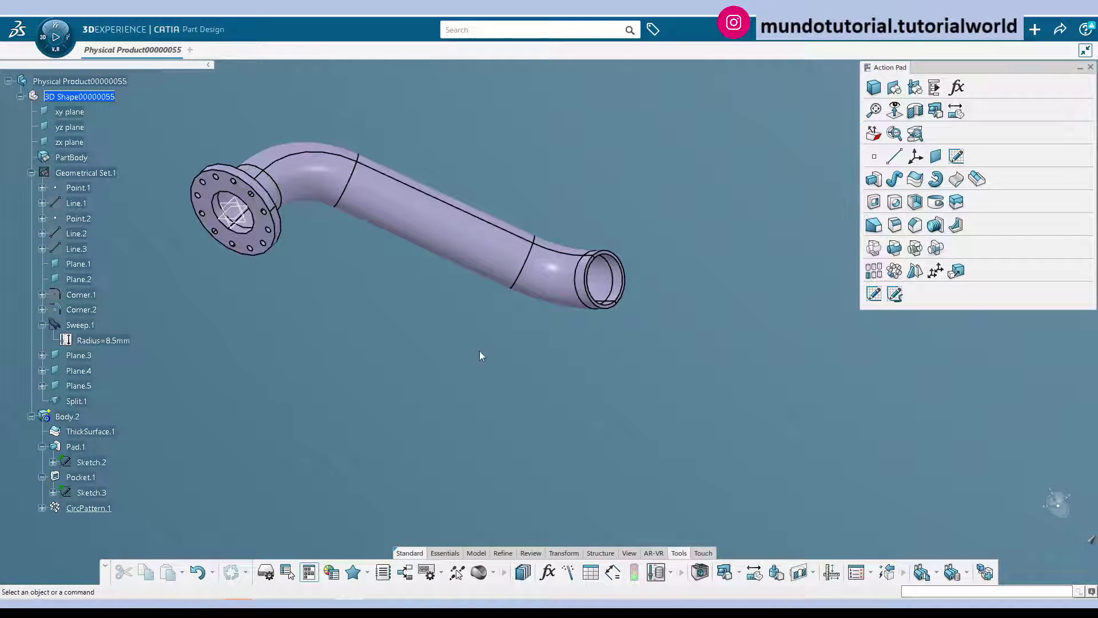
# - Start a new sketch on the pipe's open end face and project its inner circular edge
pyautogui.moveTo(497, 359)
pyautogui.mouseDown(button='middle')
pyautogui.moveTo(522, 363)
pyautogui.moveTo(665, 228)
pyautogui.moveTo(620, 331)
pyautogui.moveTo(614, 210)
pyautogui.mouseUp(button='middle')
pyautogui.click(956, 156)
pyautogui.click(621, 171)
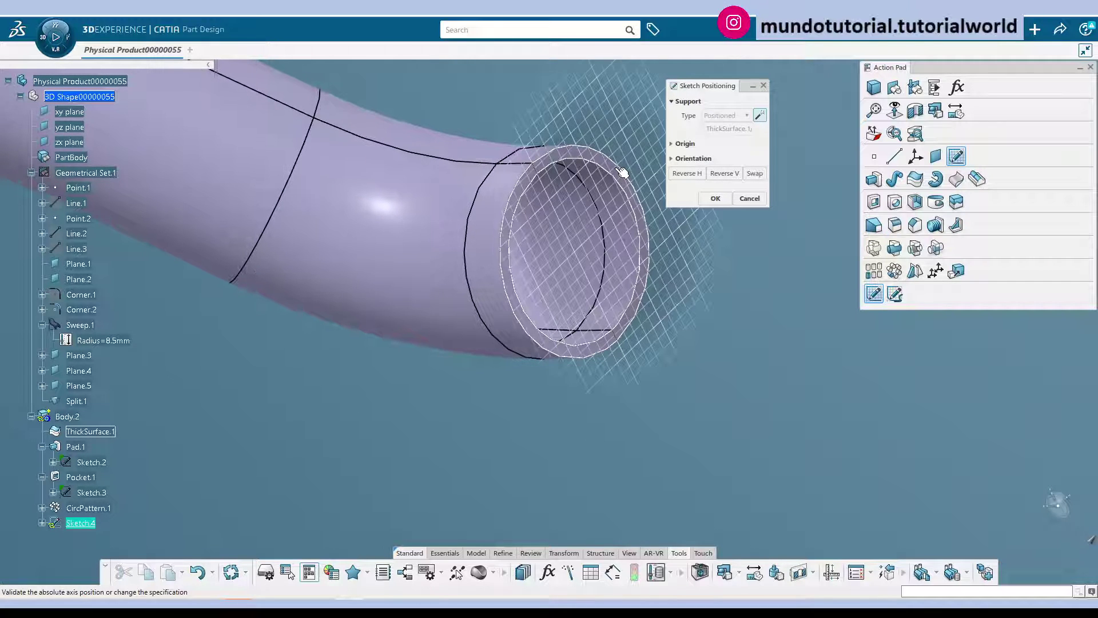
pyautogui.press('Return')
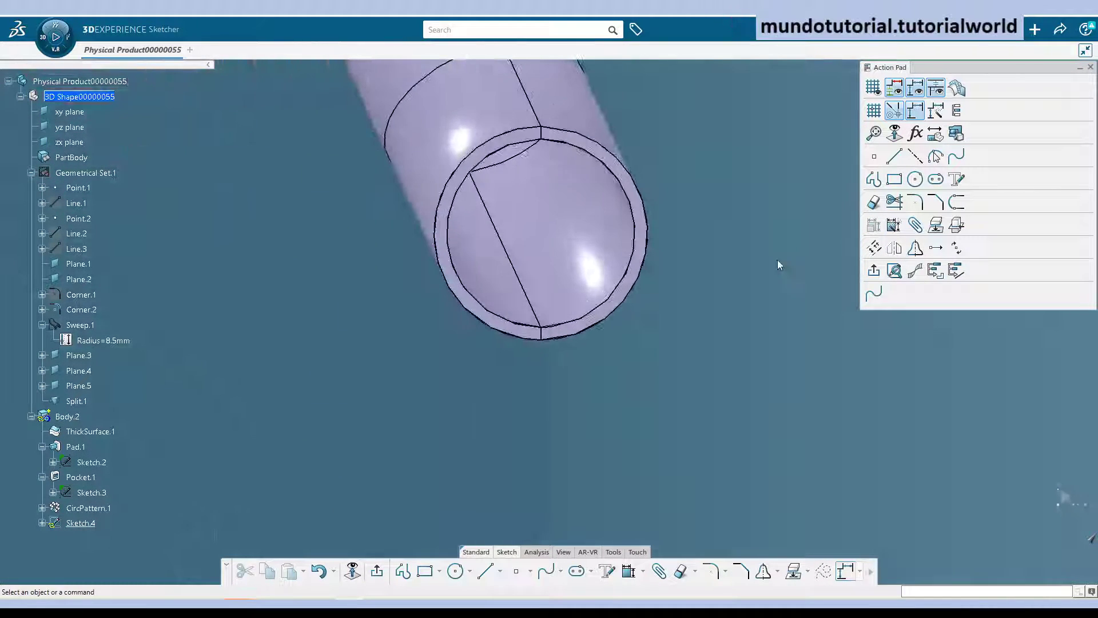
pyautogui.click(635, 205)
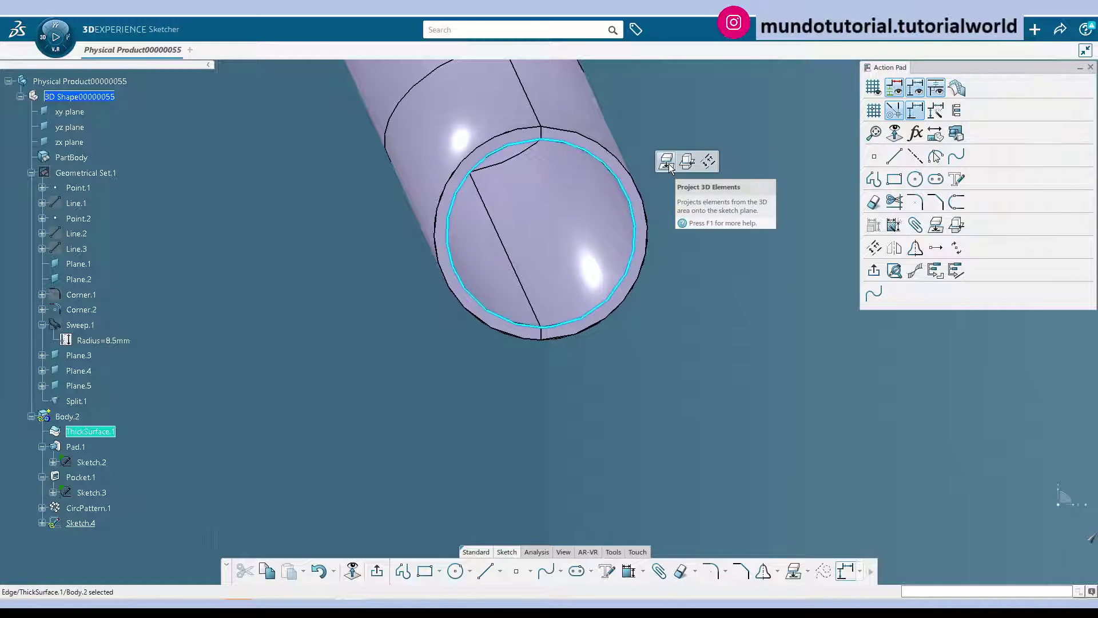
pyautogui.click(678, 166)
# - Draw an outer flange circle concentric with the projected inner circle
pyautogui.click(915, 179)
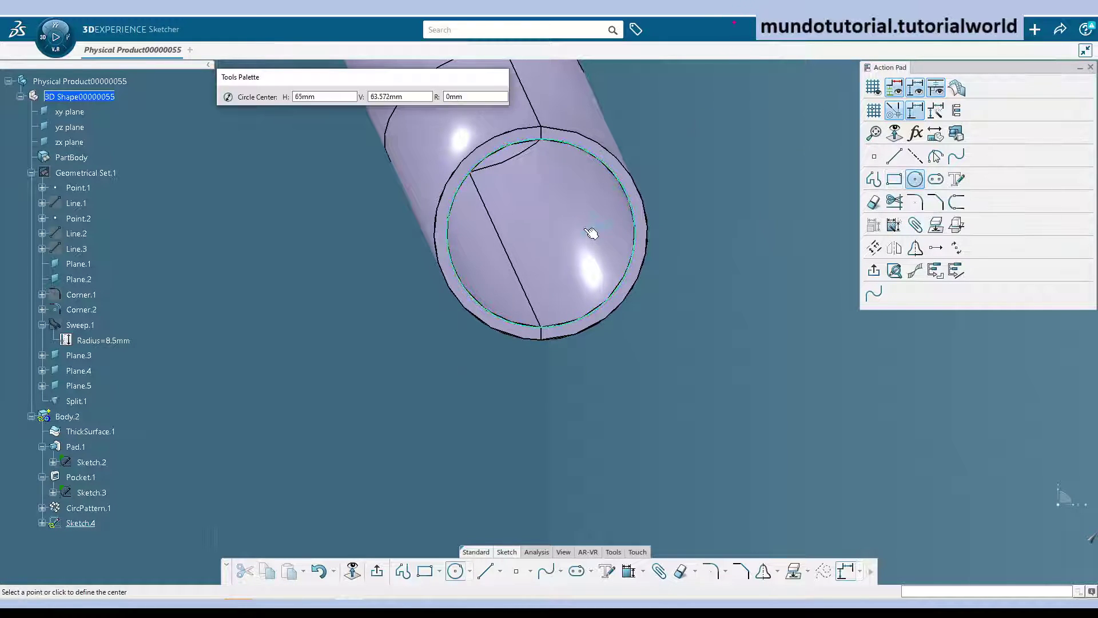
pyautogui.click(551, 223)
pyautogui.click(645, 355)
pyautogui.keyDown('ctrl'); pyautogui.click(609, 309); pyautogui.keyUp('ctrl')
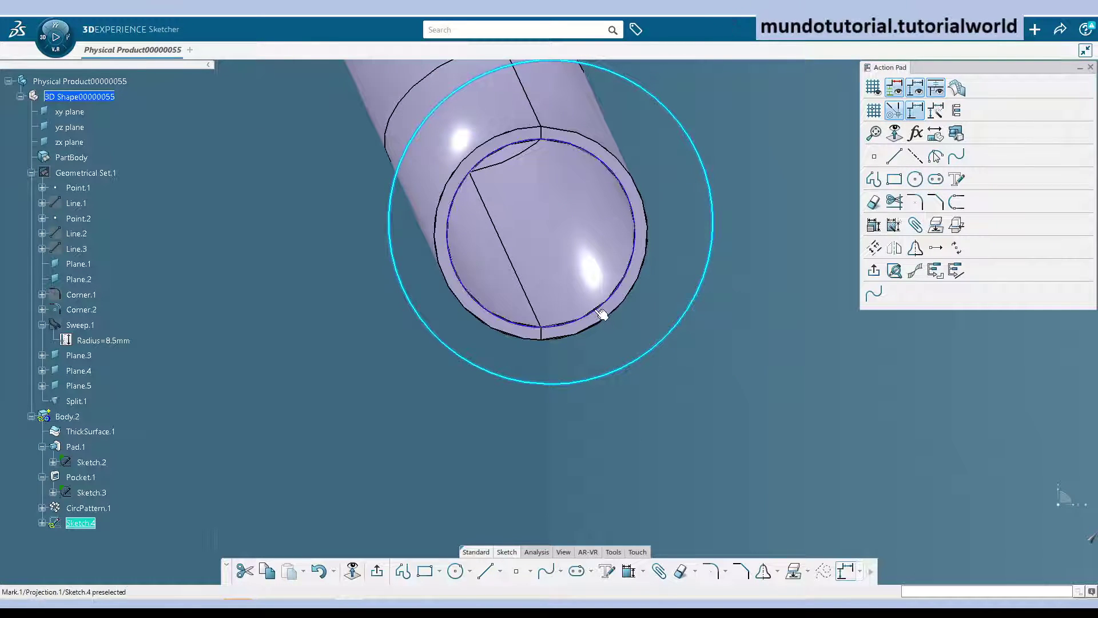
pyautogui.click(869, 229)
pyautogui.click(788, 259)
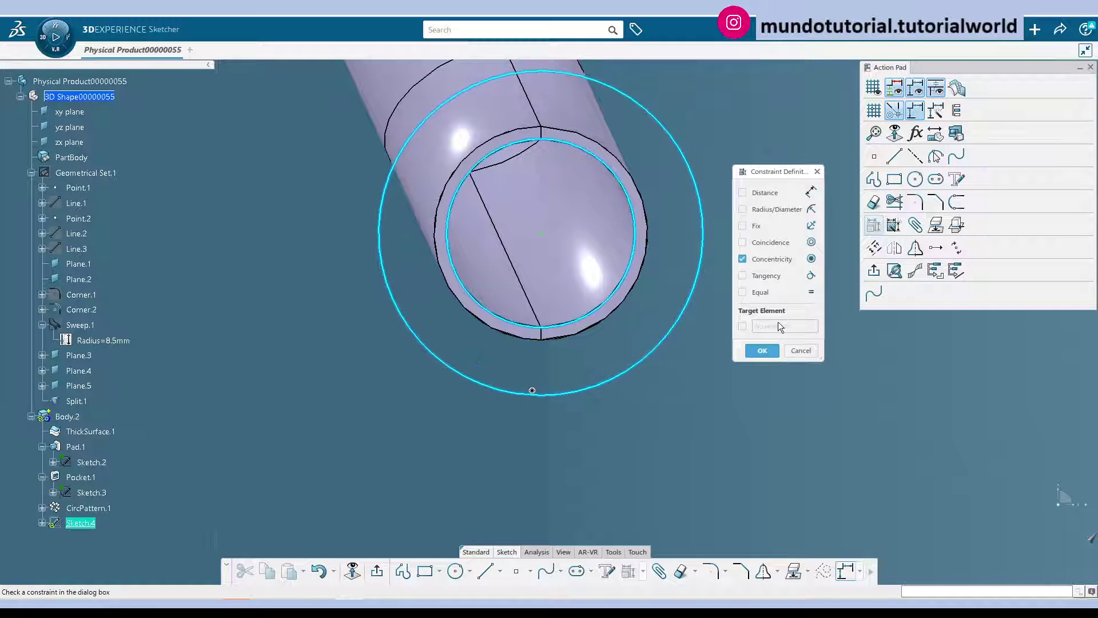
pyautogui.click(762, 351)
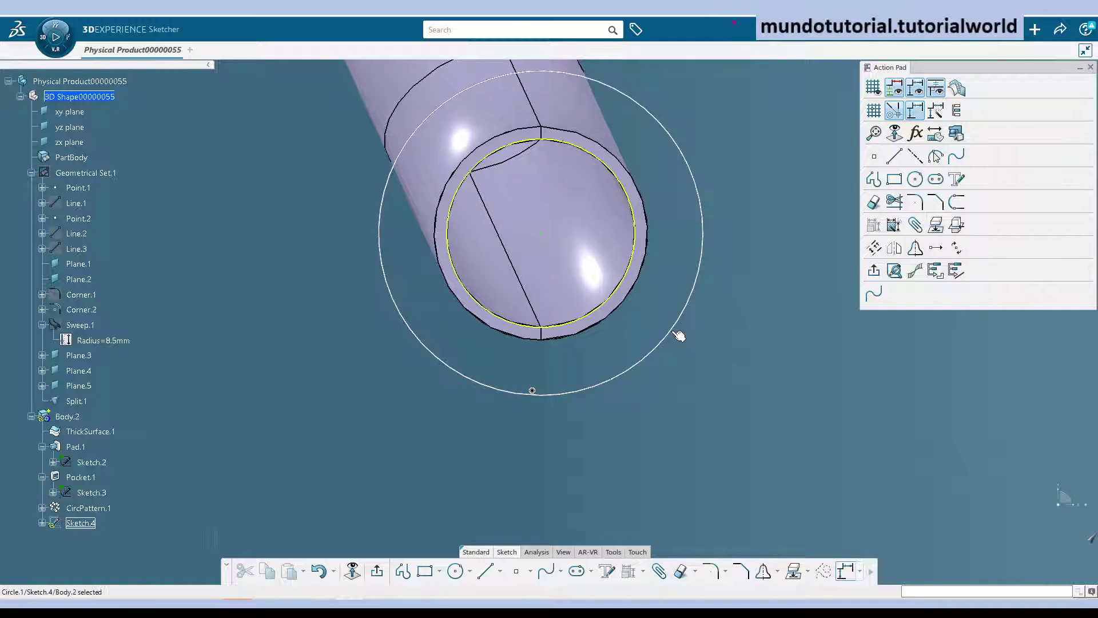
# - Dimension the outer circle as a 30 mm diameter
pyautogui.click(674, 336)
pyautogui.click(645, 572)
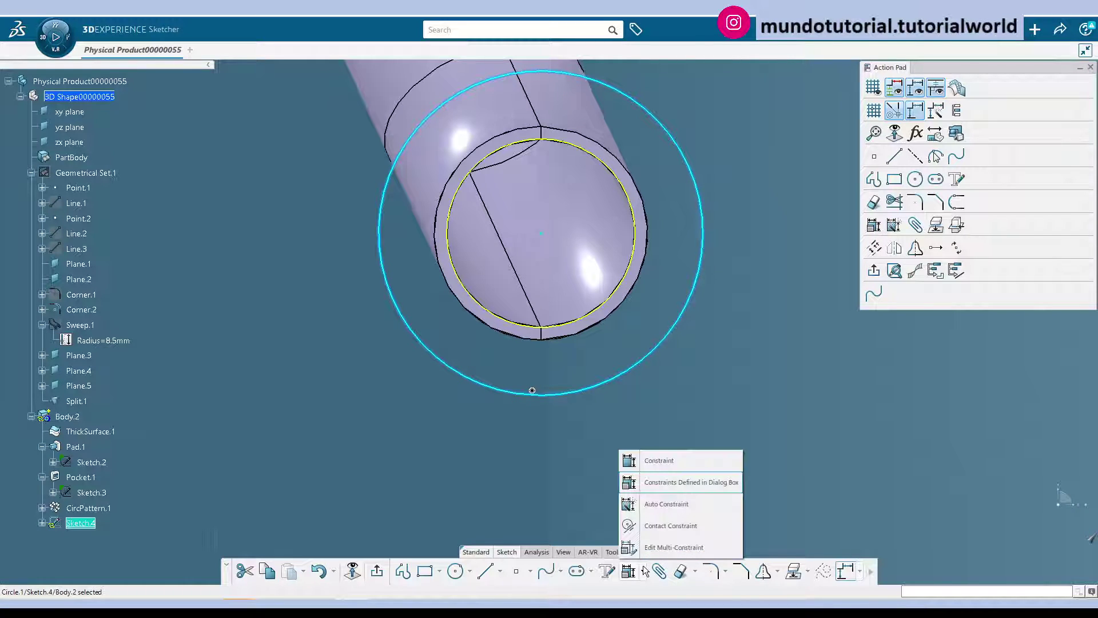
pyautogui.click(674, 465)
pyautogui.click(921, 400)
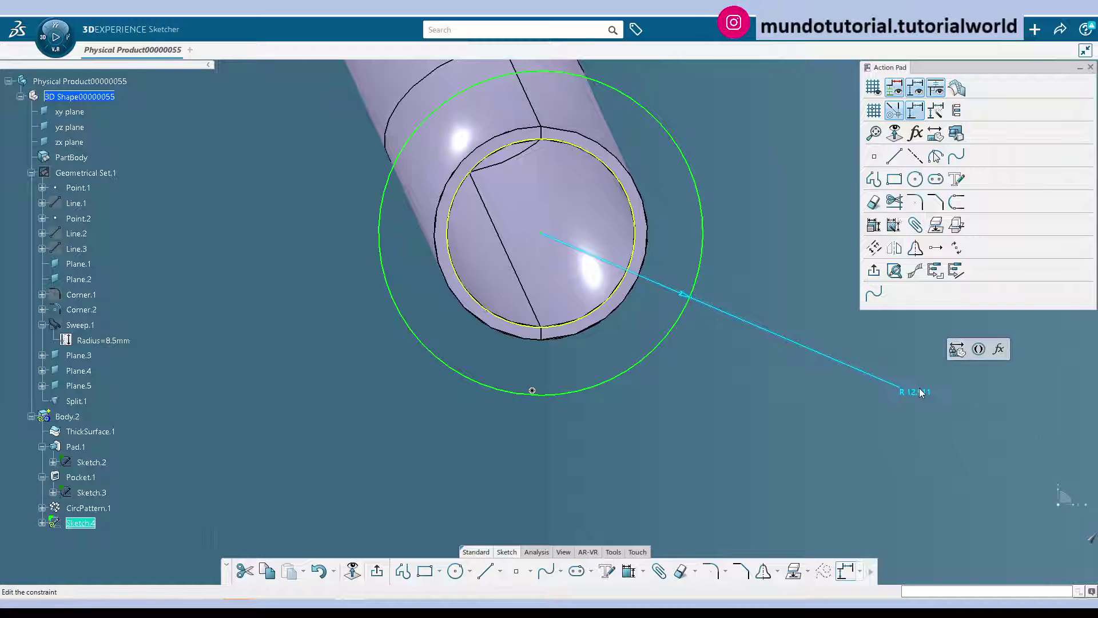
pyautogui.doubleClick(918, 389)
pyautogui.click(829, 299)
pyautogui.click(818, 314)
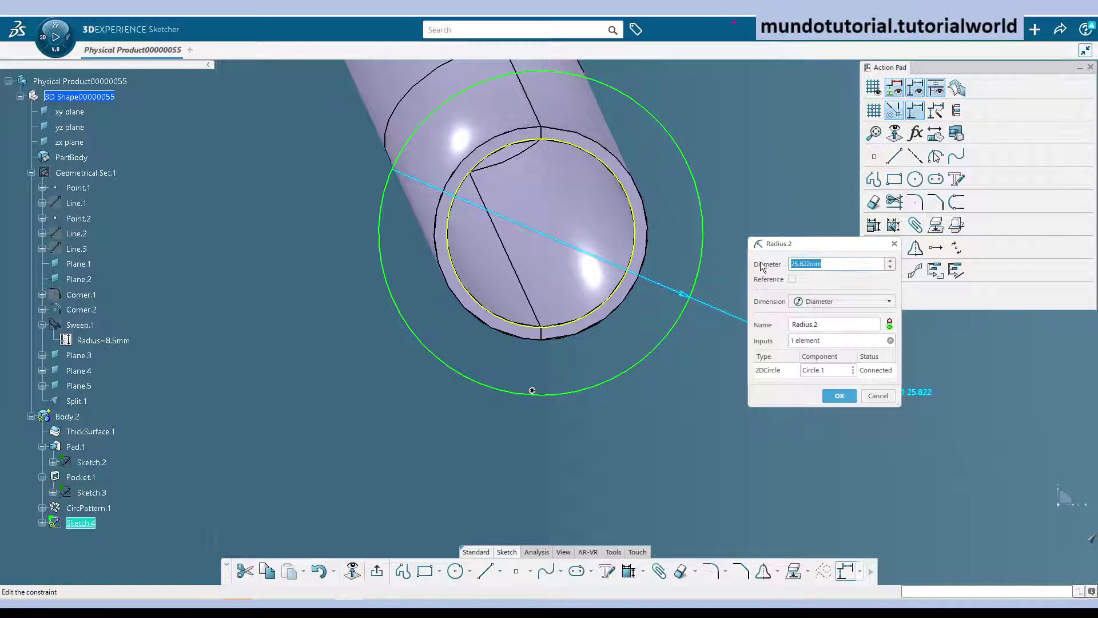
pyautogui.write('30')
pyautogui.press('Return')
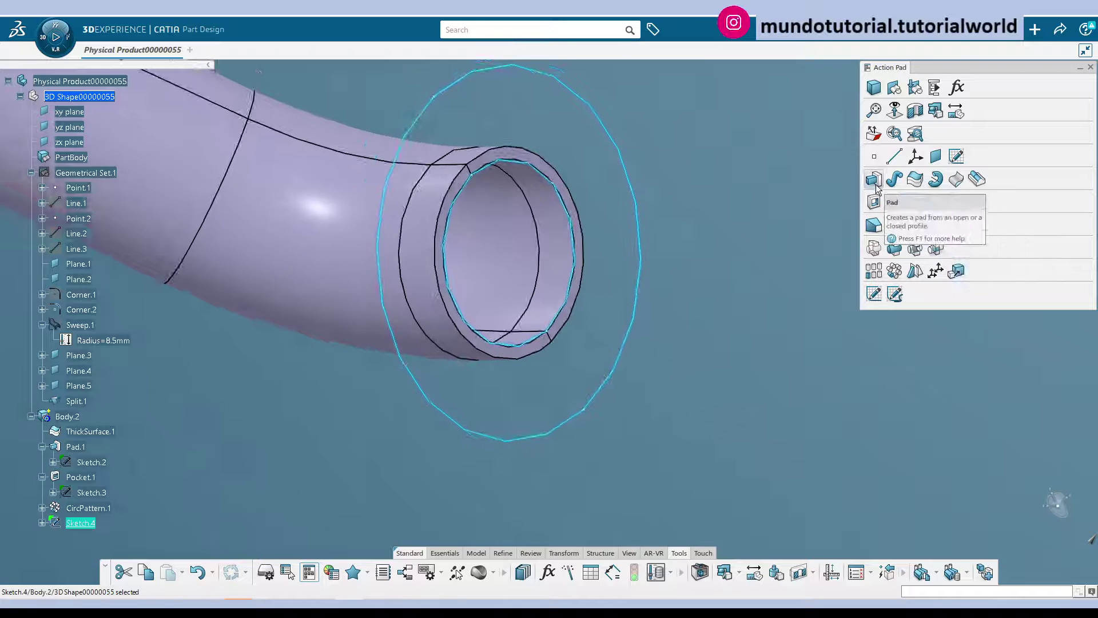
# - Pad Sketch.4 into a solid ring flange, then begin a pocket on its face and cancel it
pyautogui.click(873, 179)
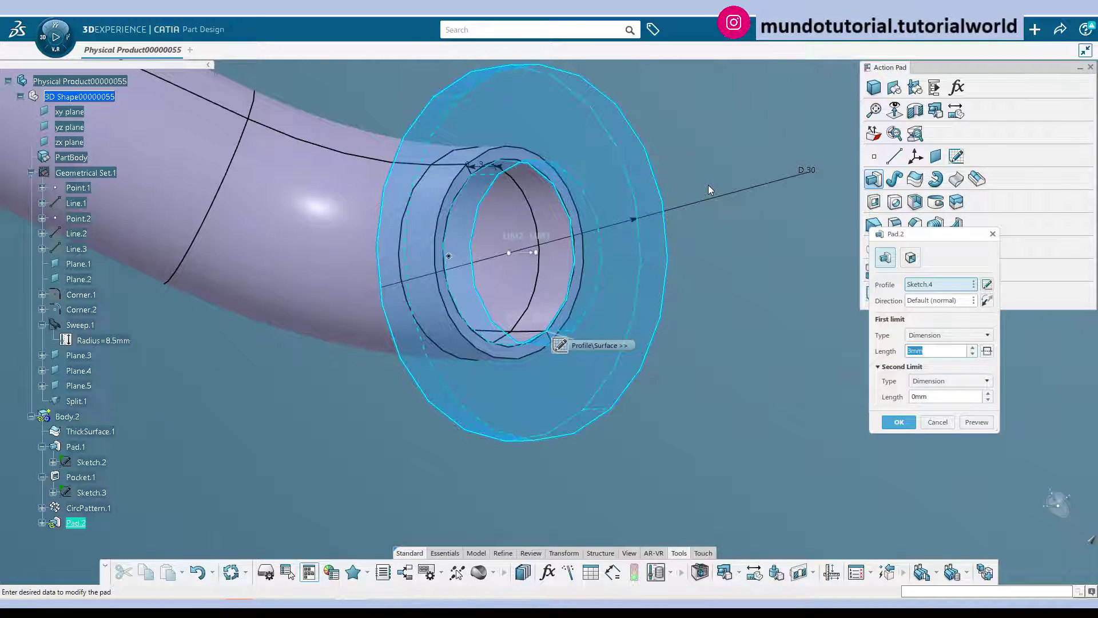
pyautogui.press('Return')
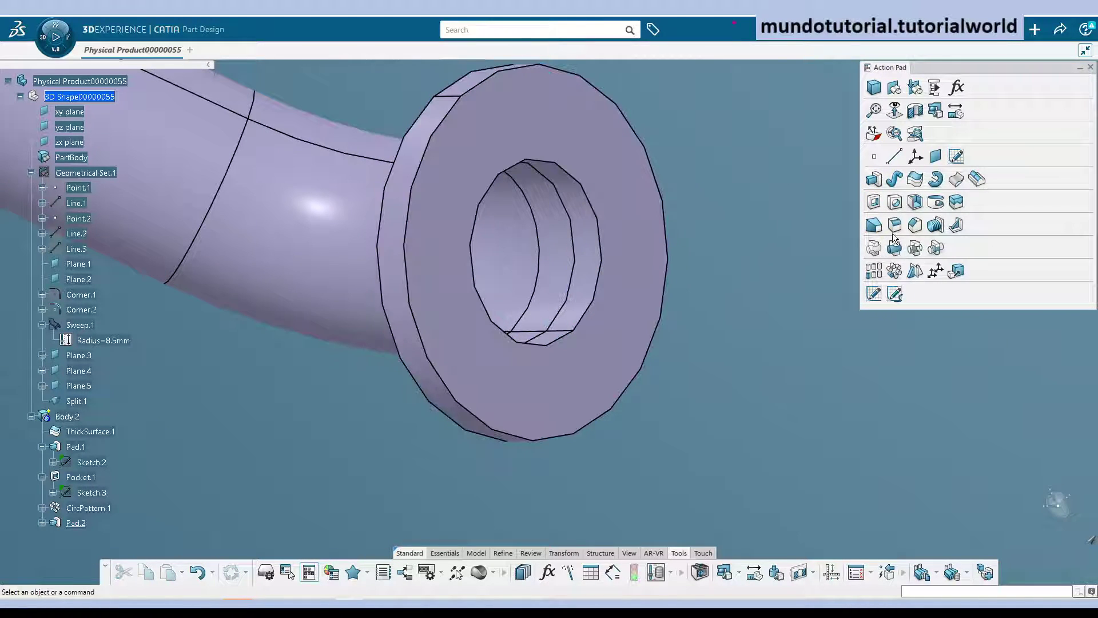
pyautogui.click(874, 201)
pyautogui.click(620, 176)
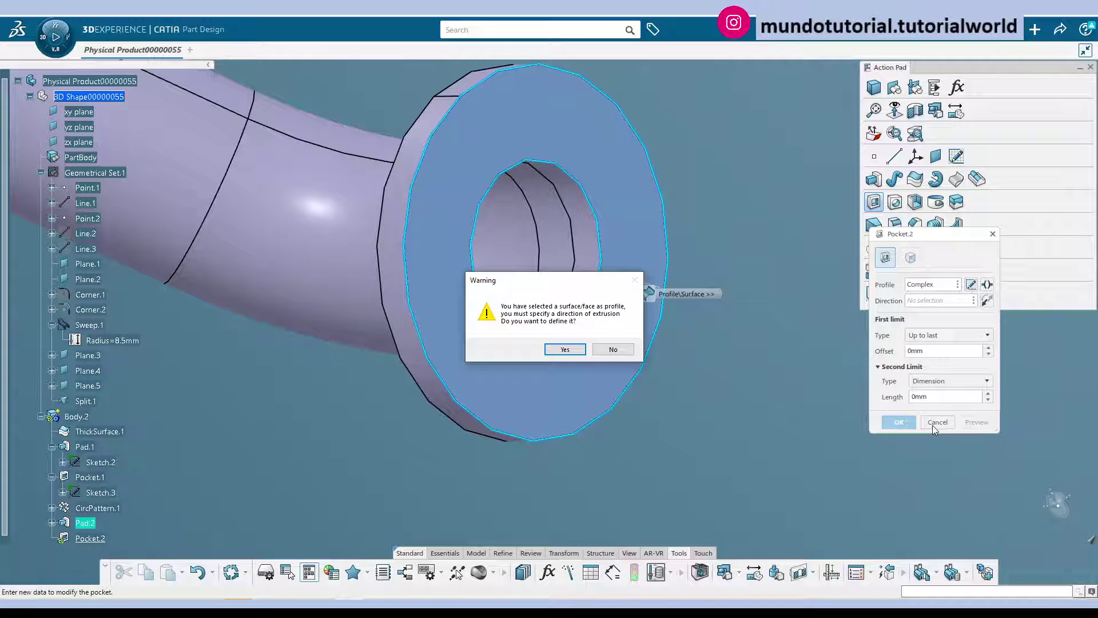
pyautogui.click(613, 349)
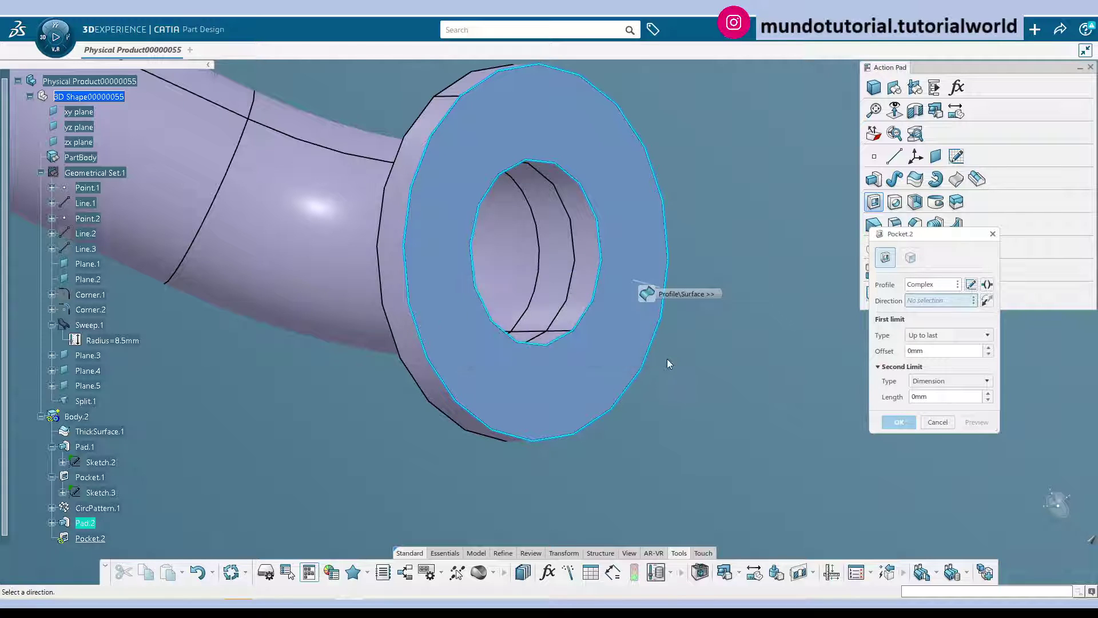
# - Start a positioned sketch on the flange face and draw a small bolt-hole circle
pyautogui.click(956, 156)
pyautogui.click(627, 190)
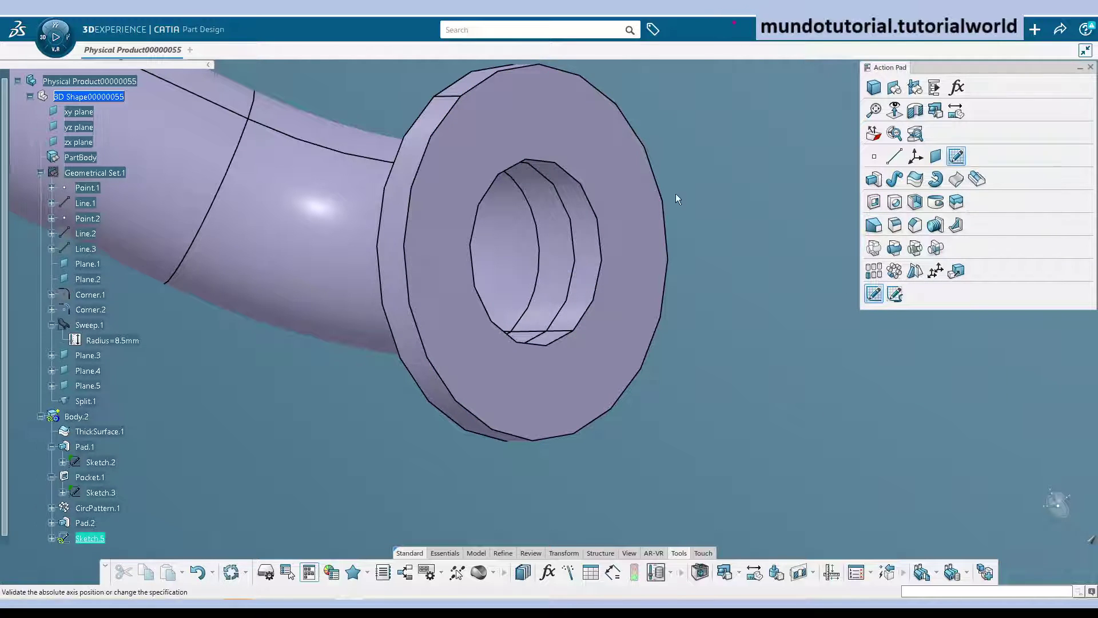
pyautogui.click(715, 198)
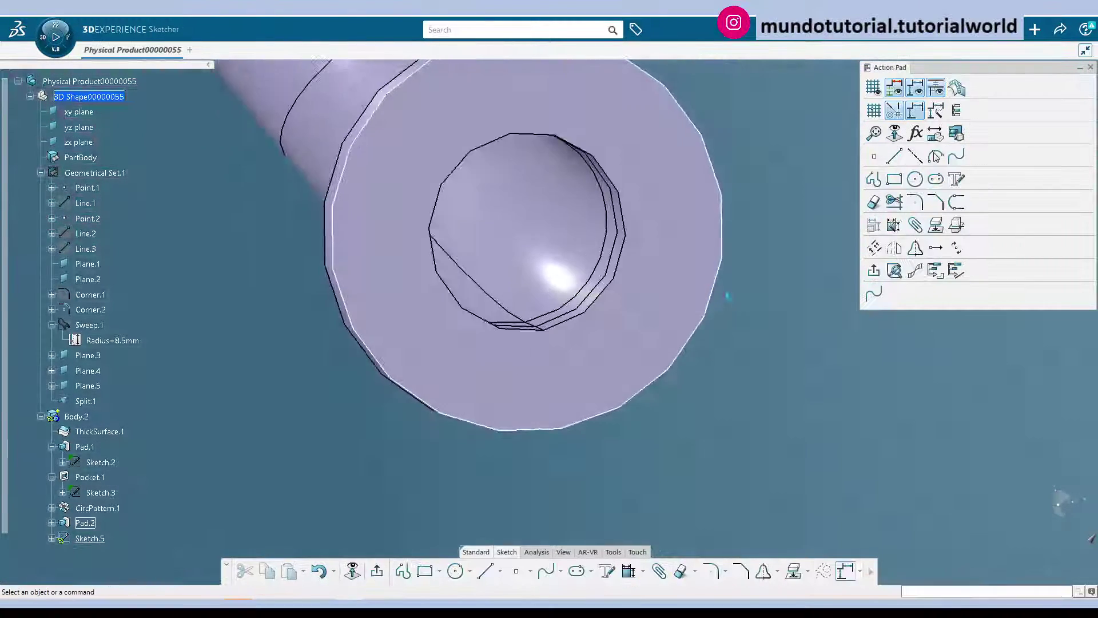
pyautogui.click(915, 179)
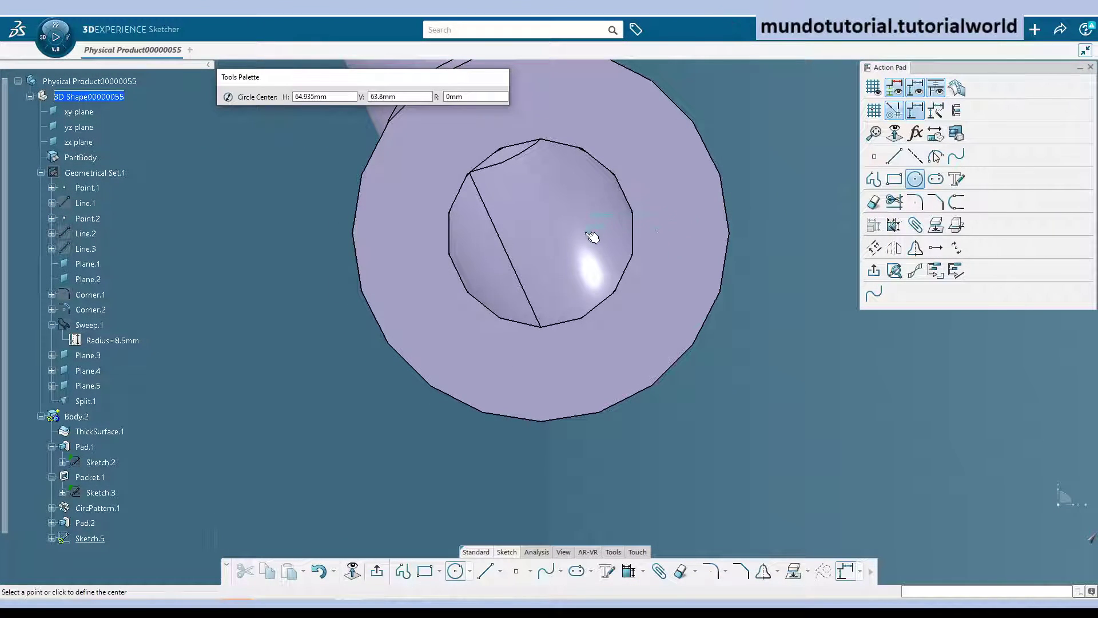
pyautogui.moveTo(662, 257)
pyautogui.mouseDown(button='middle')
pyautogui.moveTo(666, 431)
pyautogui.moveTo(632, 307)
pyautogui.mouseUp(button='middle')
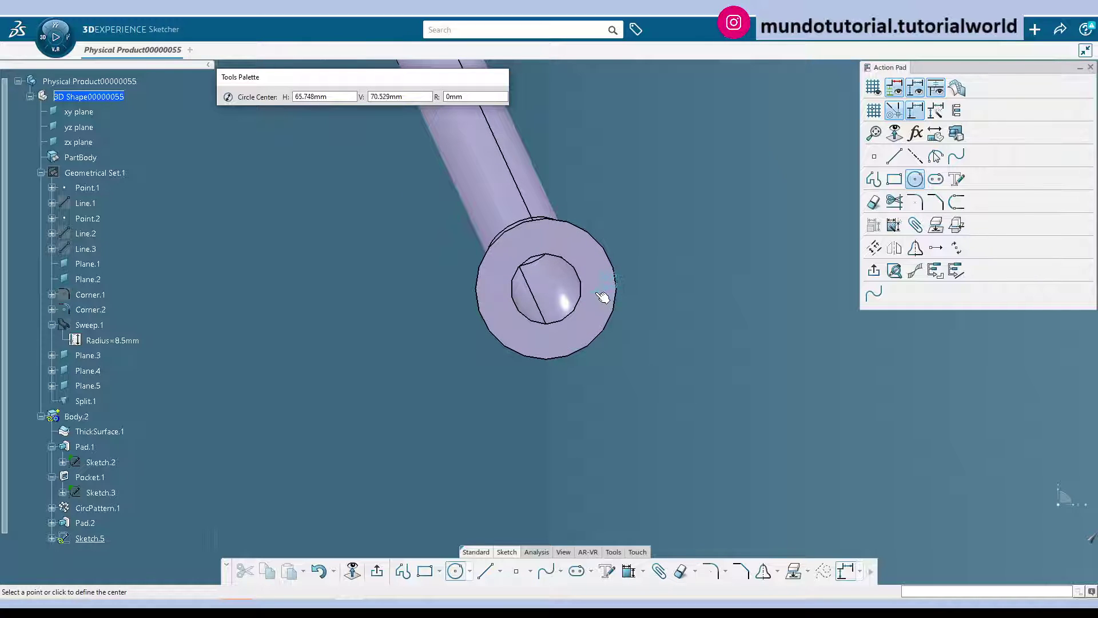
pyautogui.click(597, 292)
pyautogui.click(607, 295)
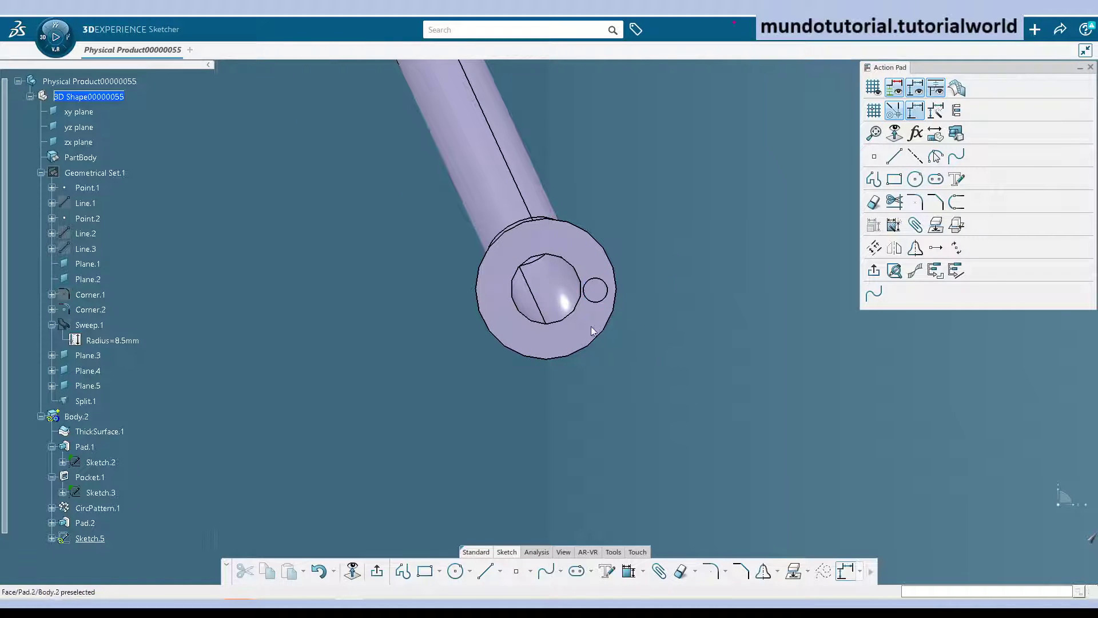
# - Project the pipe's inner edge and draw a line from its centre past the small circle
pyautogui.click(576, 316)
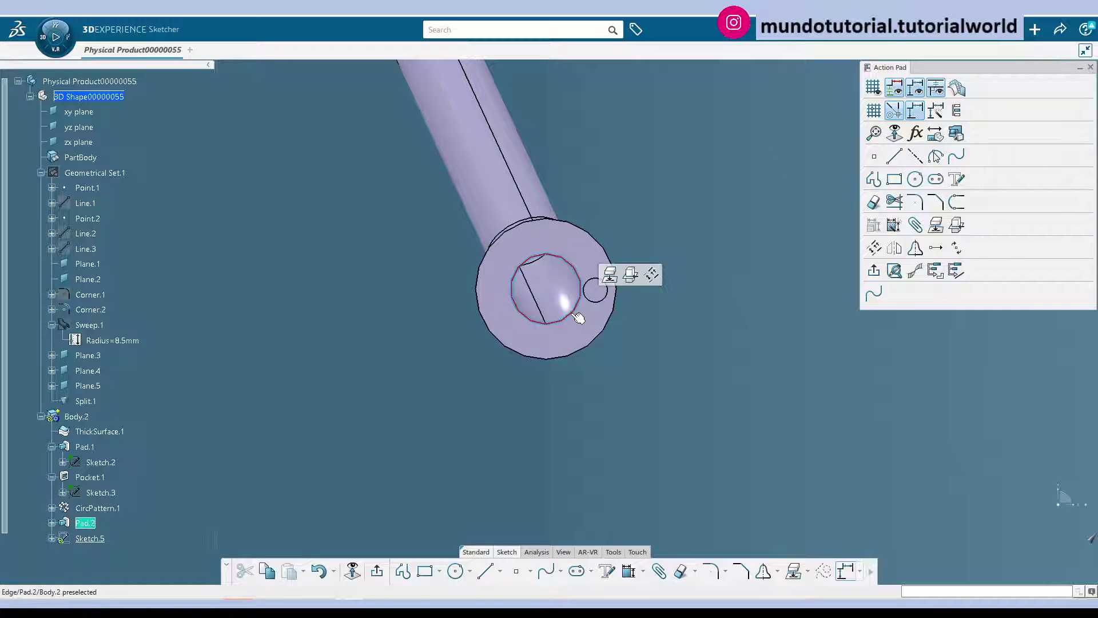
pyautogui.click(611, 277)
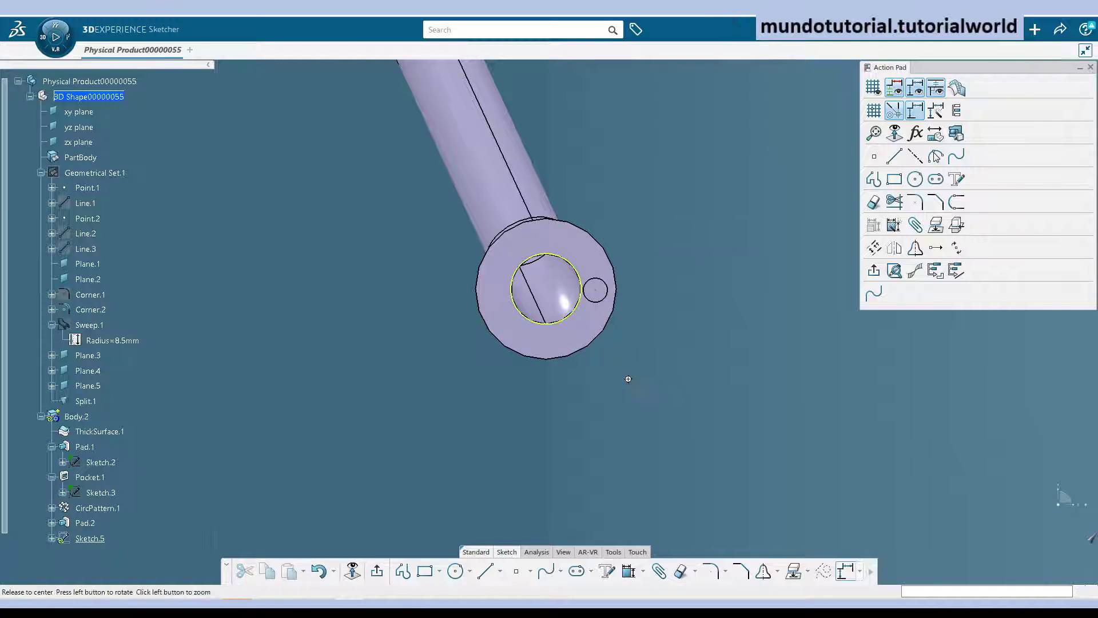
pyautogui.click(485, 570)
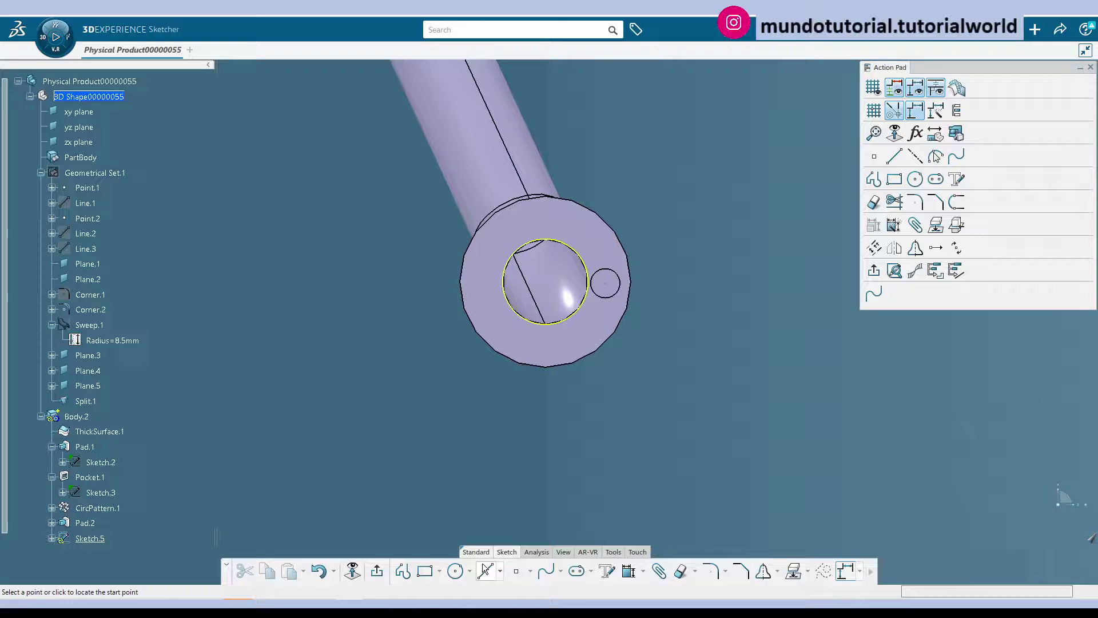
pyautogui.click(557, 291)
pyautogui.click(657, 277)
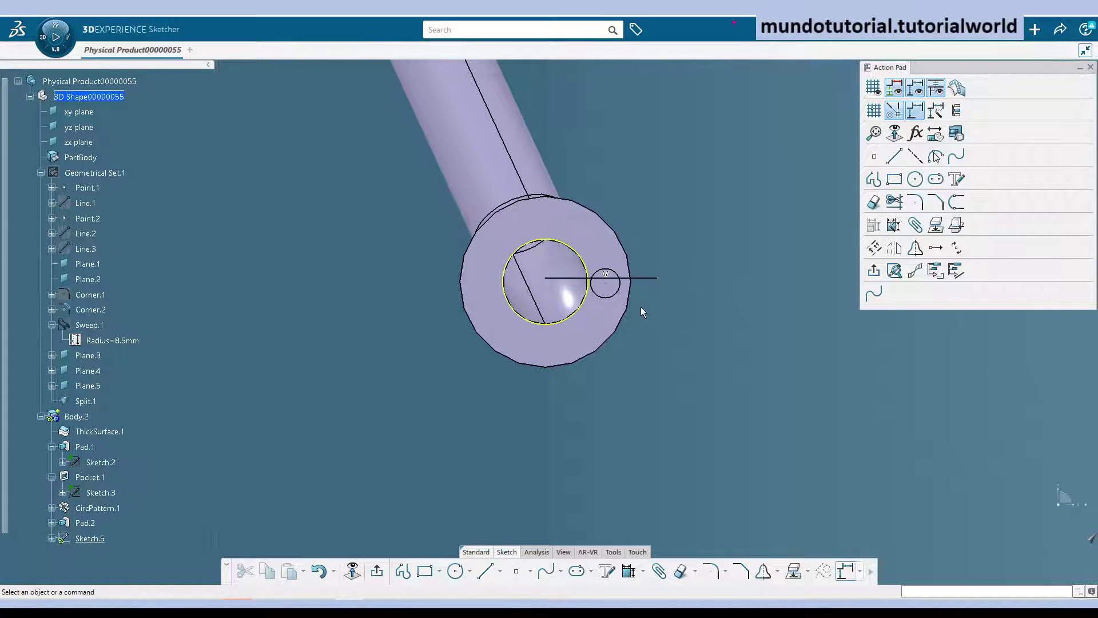
# - Make the line's start point concentric with the projected inner circle
pyautogui.click(552, 282)
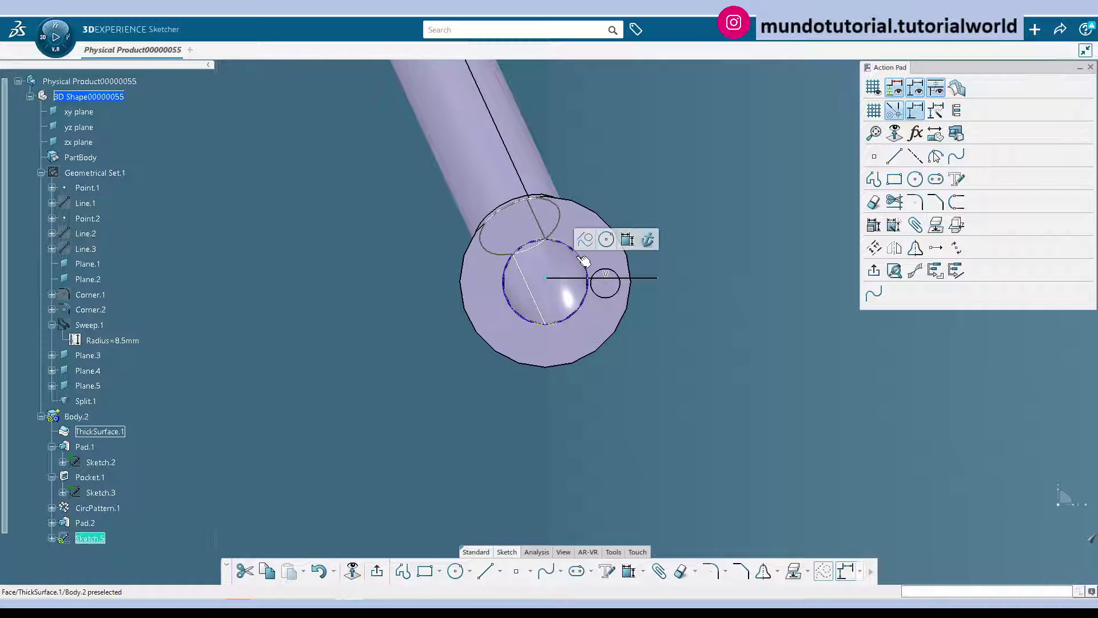
pyautogui.click(586, 263)
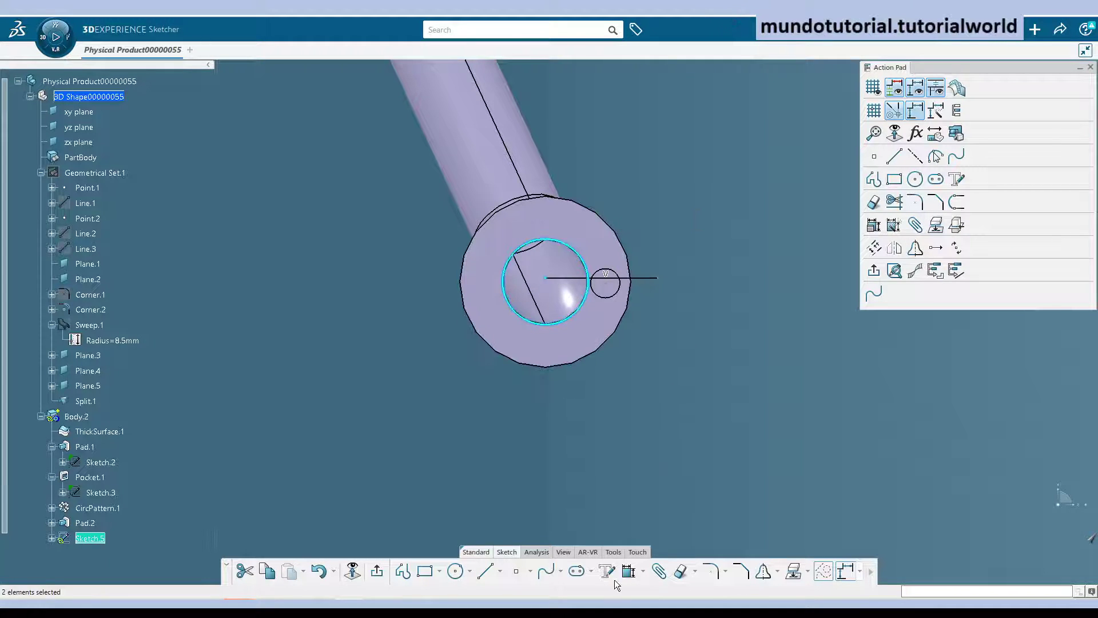
pyautogui.click(641, 571)
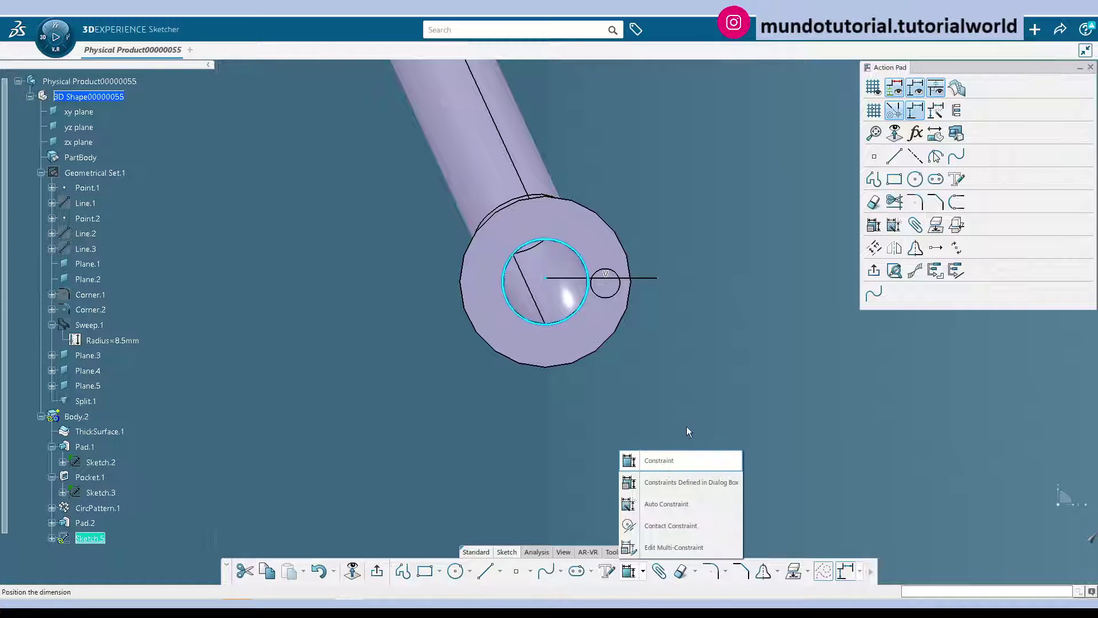
pyautogui.click(663, 458)
pyautogui.click(643, 571)
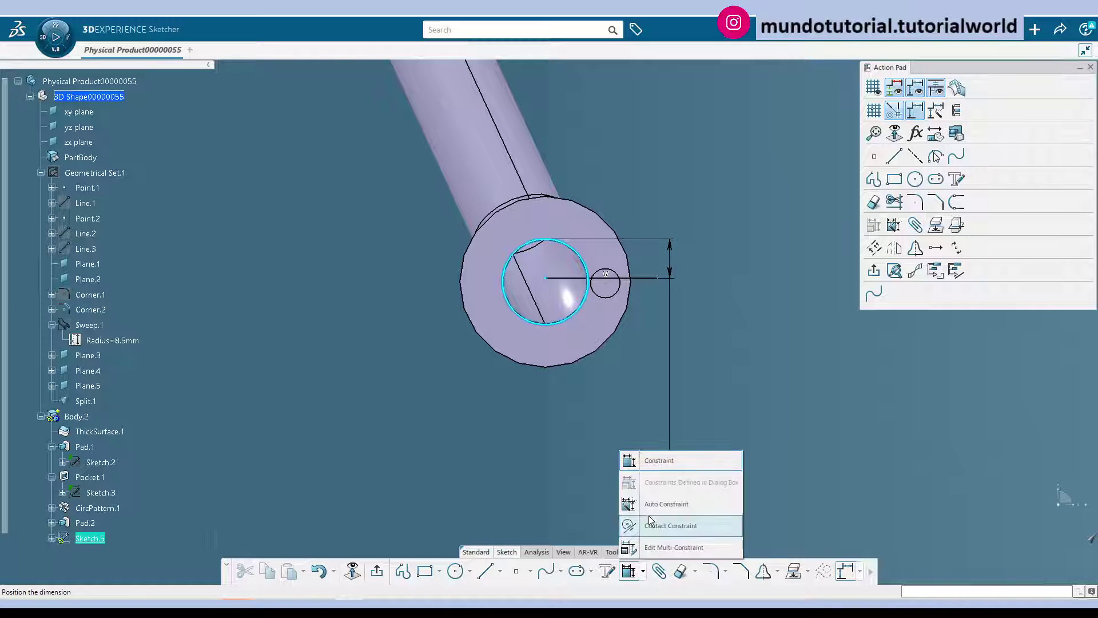
pyautogui.click(643, 572)
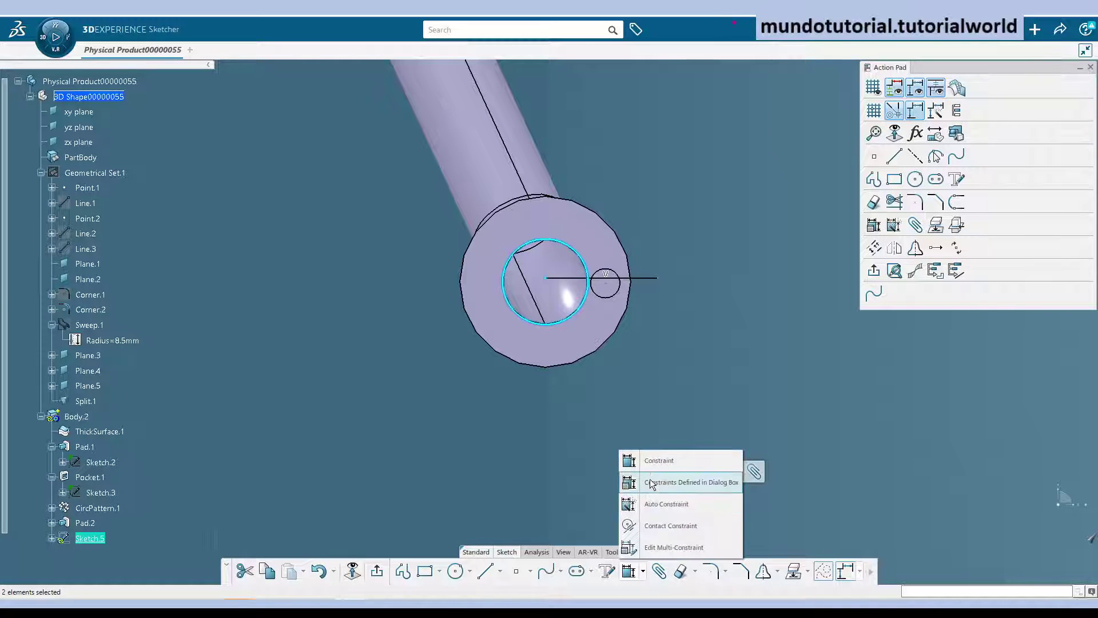
pyautogui.click(691, 482)
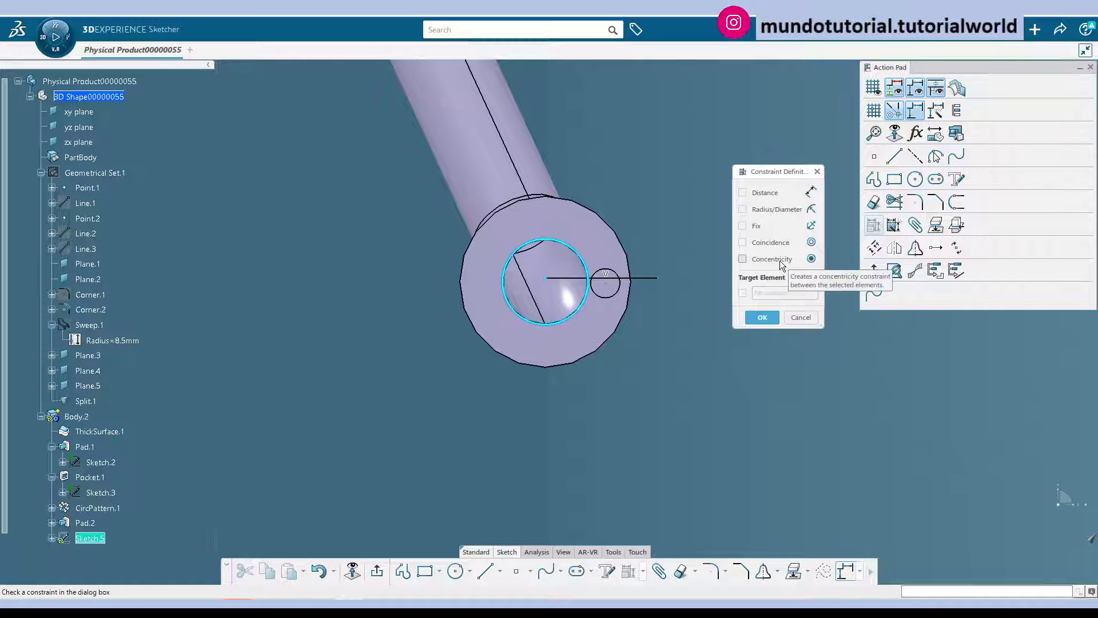
pyautogui.click(780, 260)
pyautogui.press('Return')
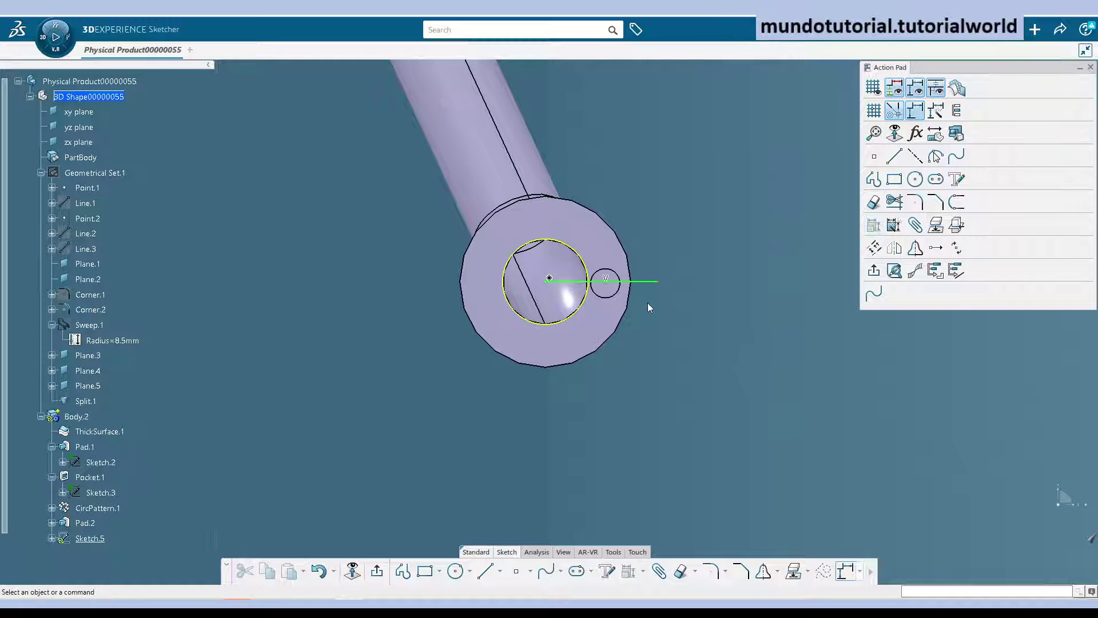
# - Constrain the small circle's centre to lie on the line
pyautogui.click(610, 285)
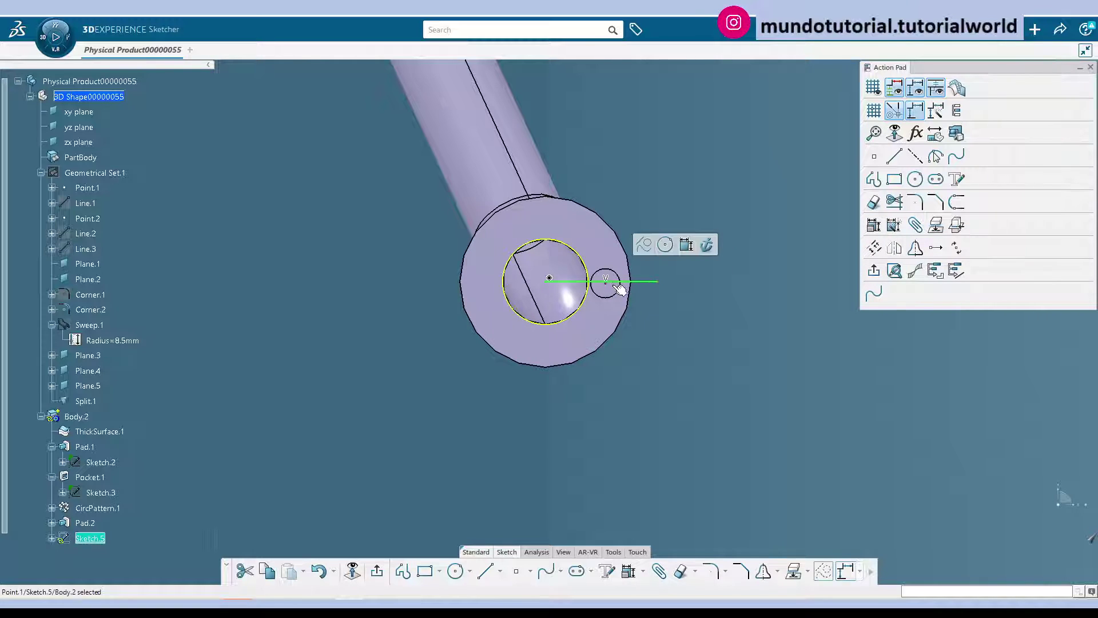
pyautogui.keyDown('ctrl'); pyautogui.click(650, 286); pyautogui.keyUp('ctrl')
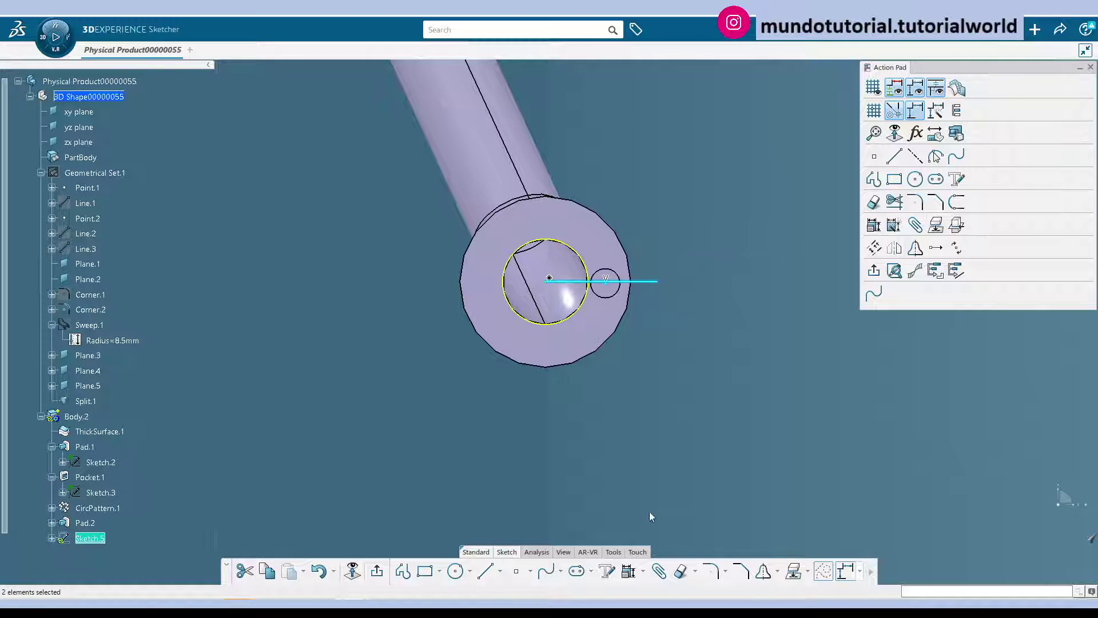
pyautogui.click(628, 571)
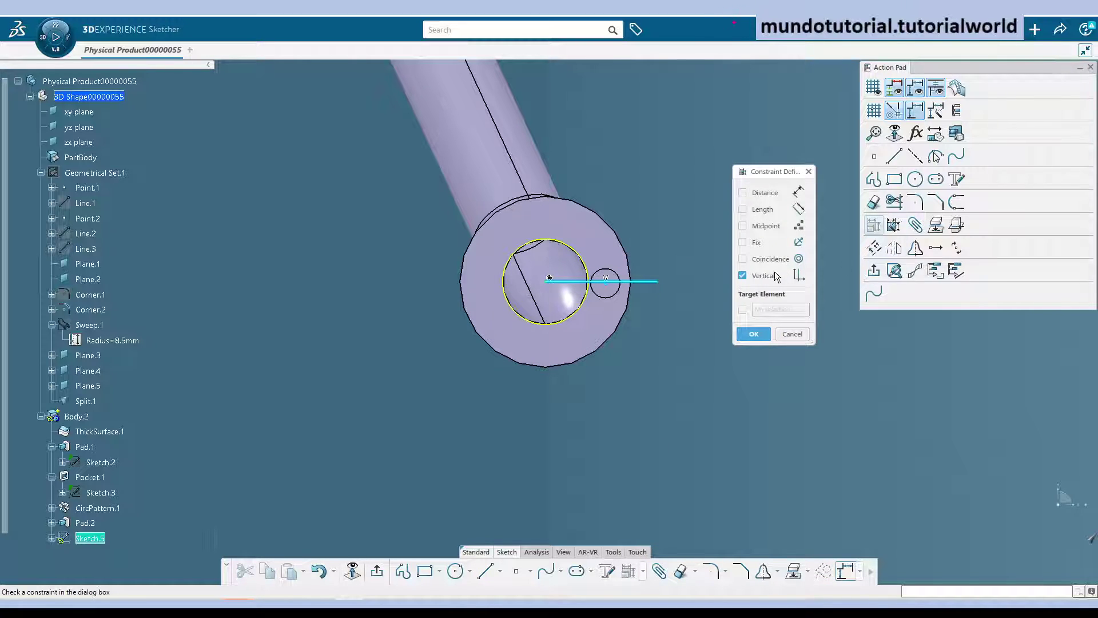
pyautogui.click(767, 261)
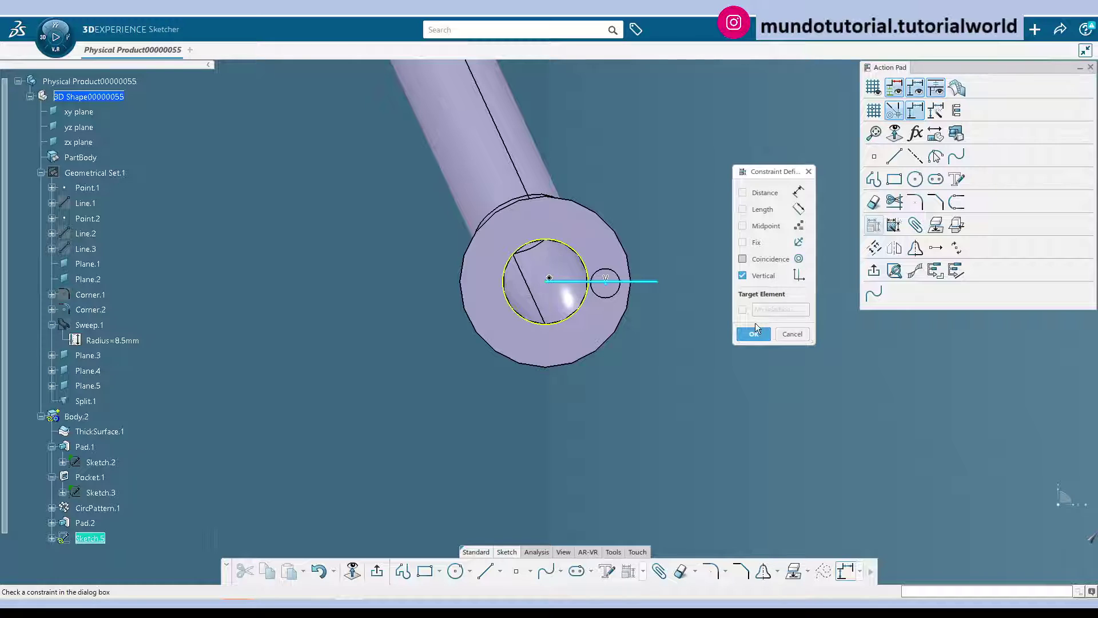
pyautogui.click(754, 334)
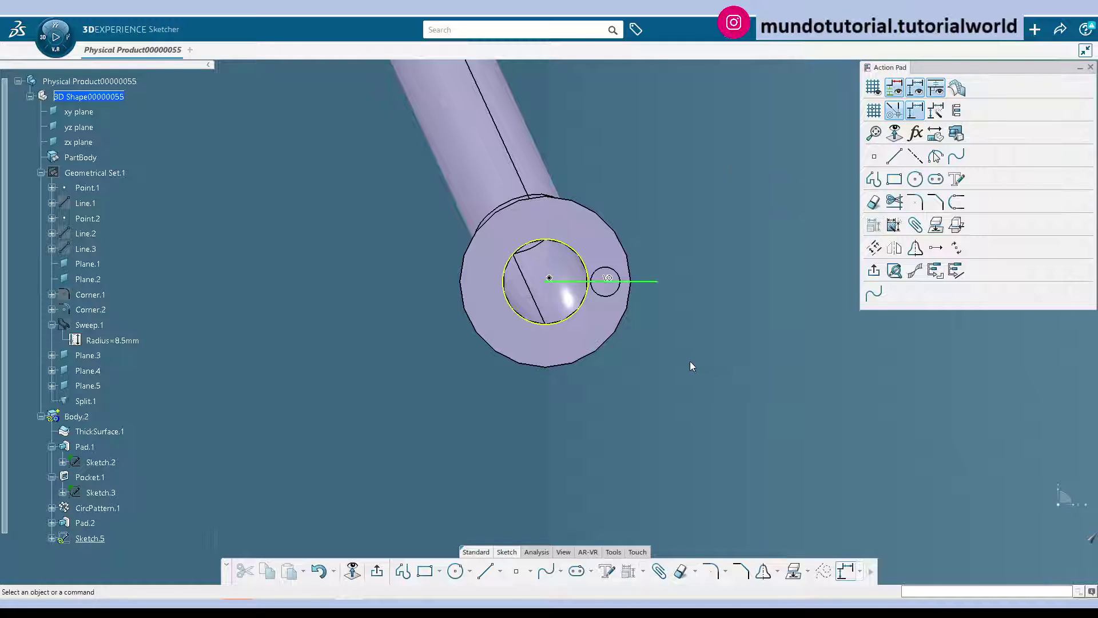
# - Trim the line at the small circle, undoing the last trim
pyautogui.click(680, 571)
pyautogui.click(656, 281)
pyautogui.click(616, 278)
pyautogui.scroll(3, 642, 343)
pyautogui.hotkey('ctrl', 'z')
pyautogui.click(658, 255)
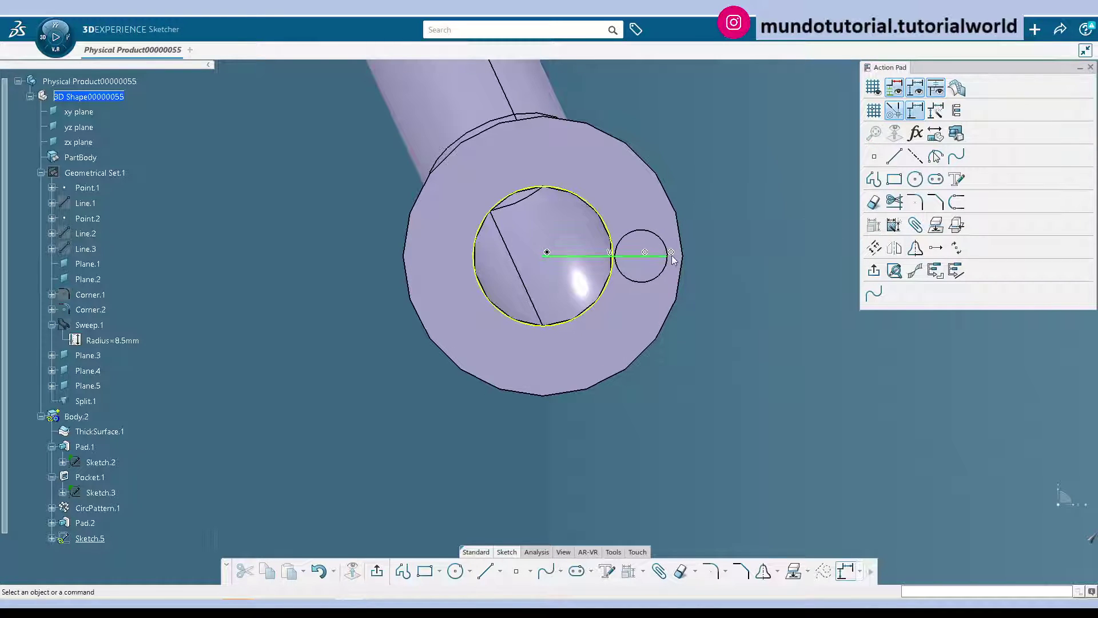
# - Give the small circle a diameter of 2
pyautogui.click(662, 245)
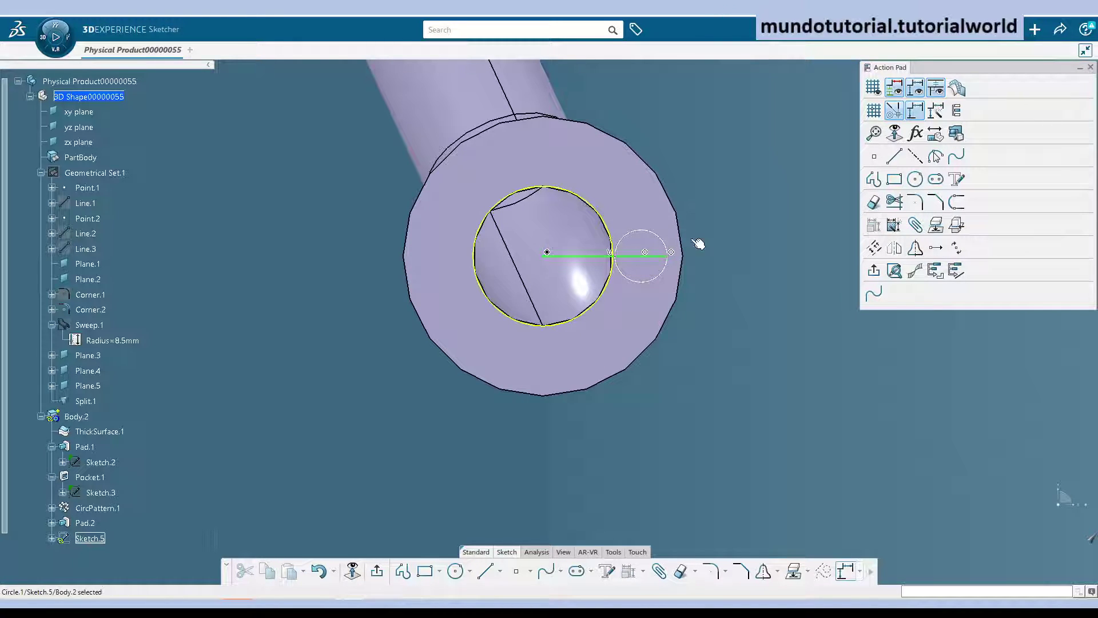
pyautogui.click(641, 575)
pyautogui.click(646, 459)
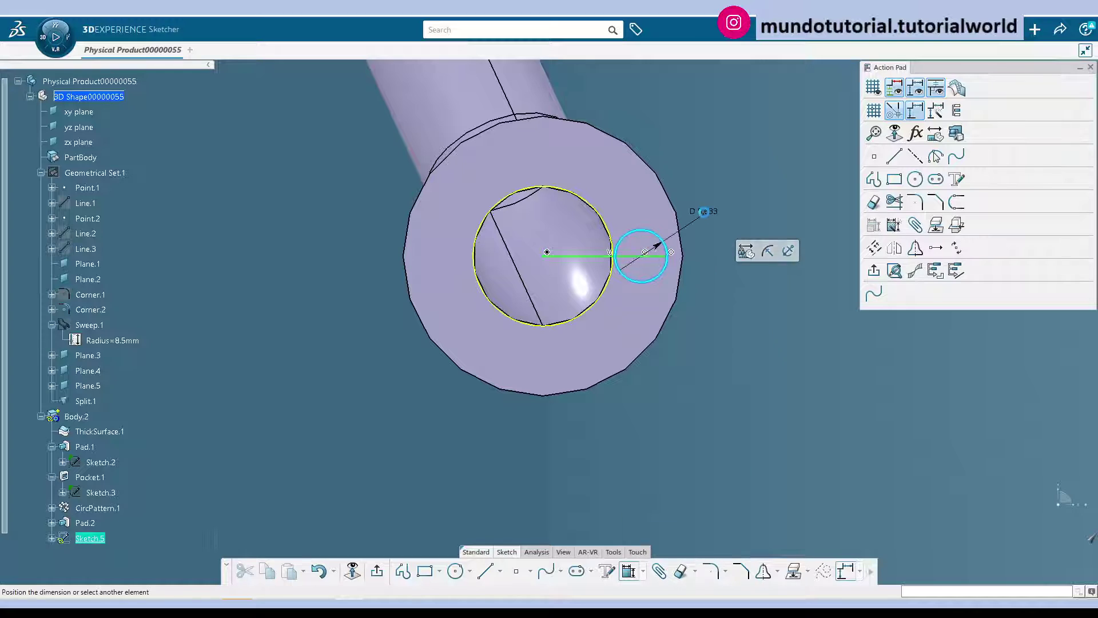
pyautogui.click(704, 213)
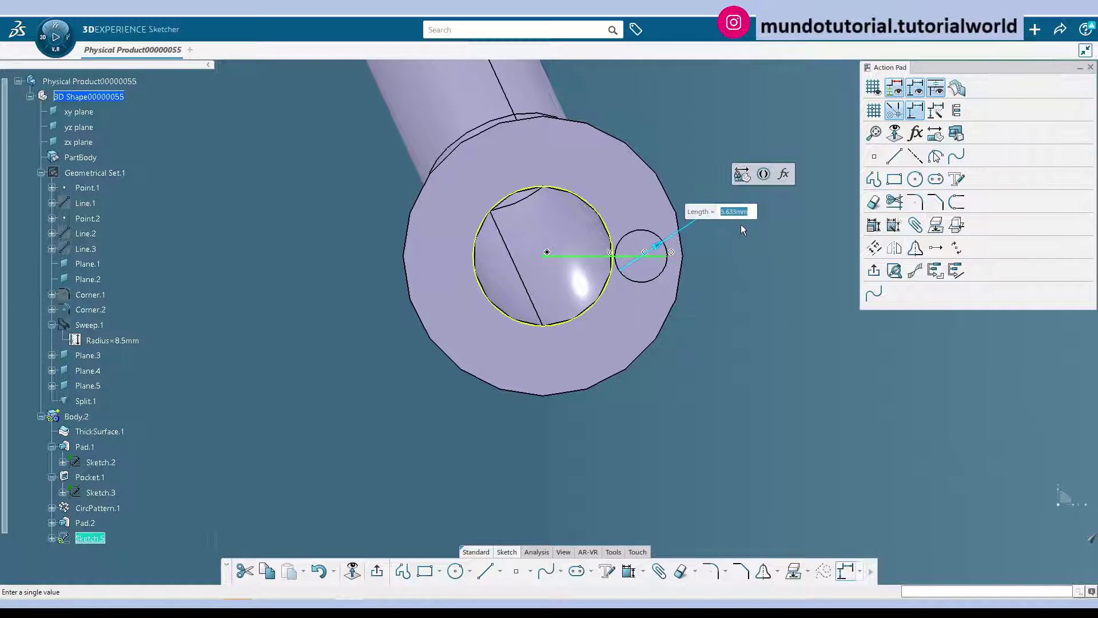
pyautogui.write('2')
pyautogui.press('Return')
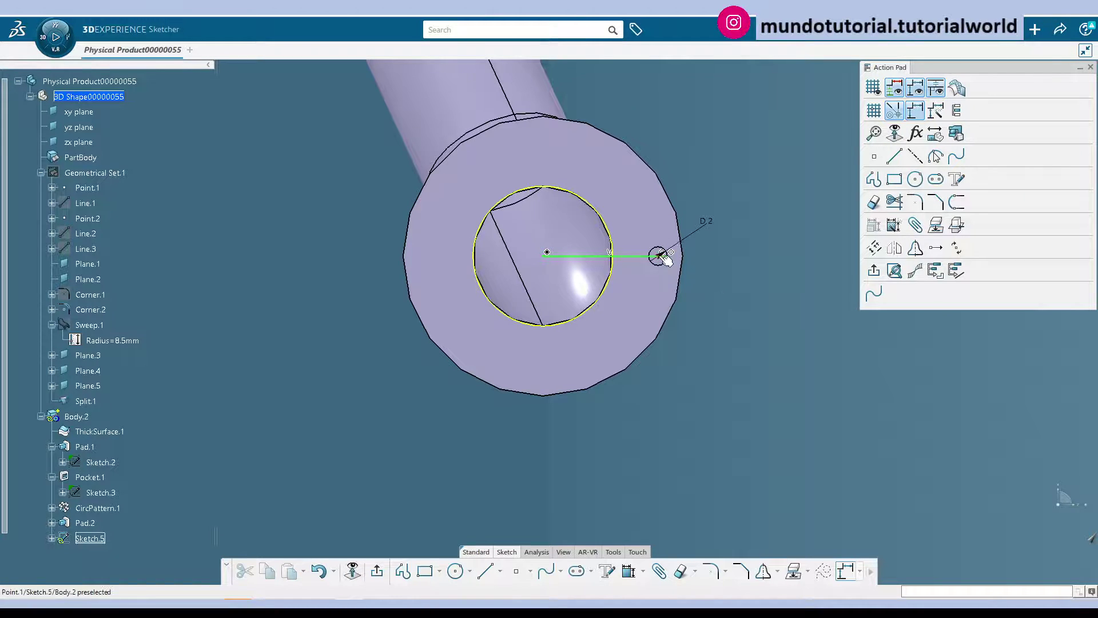
# - Set the distance from the pipe centre to the small circle's centre to 12.5
pyautogui.click(662, 253)
pyautogui.keyDown('ctrl'); pyautogui.click(474, 254); pyautogui.keyUp('ctrl')
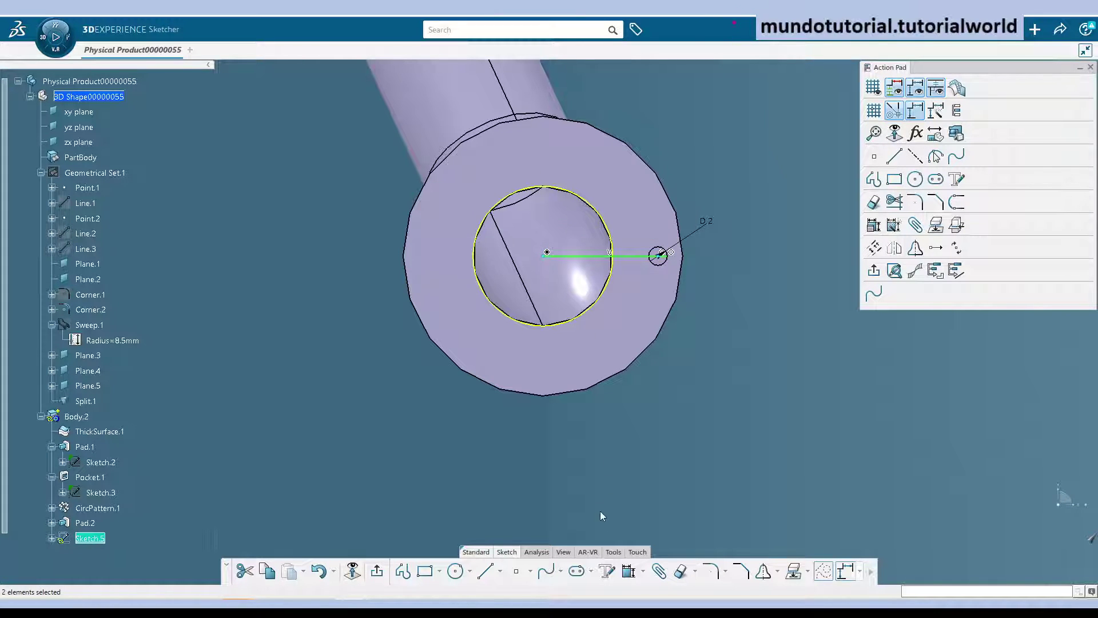
pyautogui.click(629, 571)
pyautogui.click(626, 447)
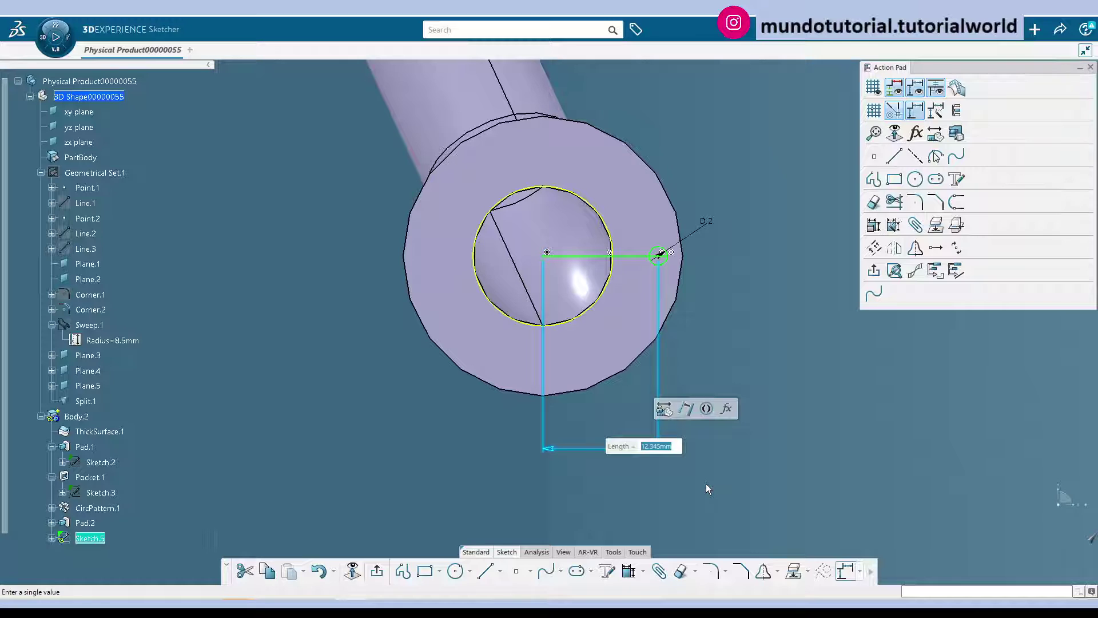
pyautogui.write('12.5')
pyautogui.press('Return')
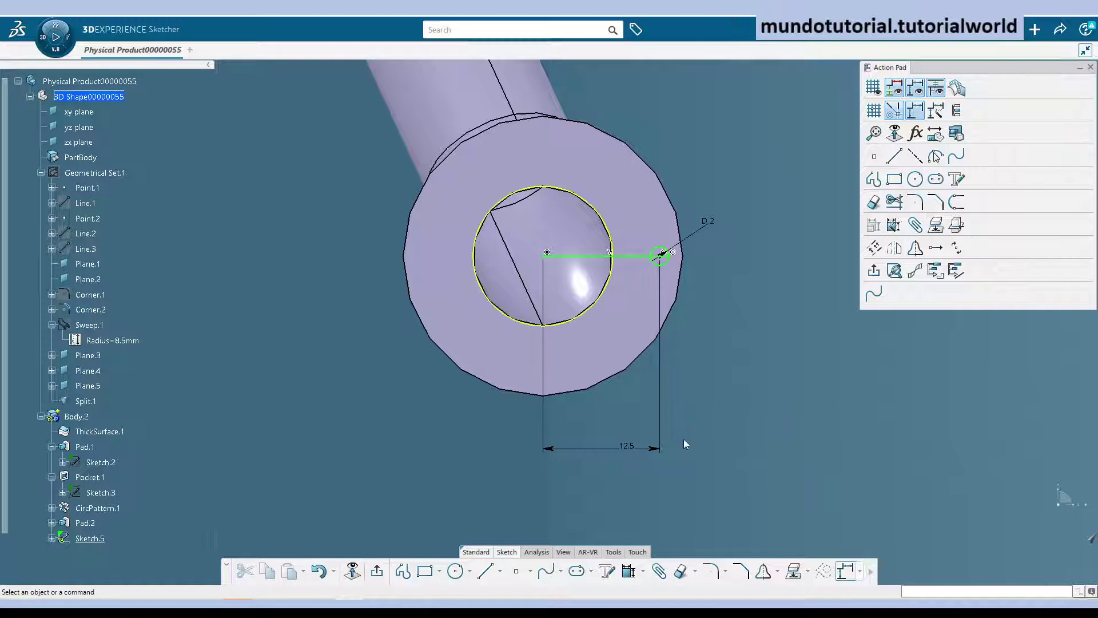
# - Turn the radial line and the large circle into construction elements
pyautogui.click(597, 207)
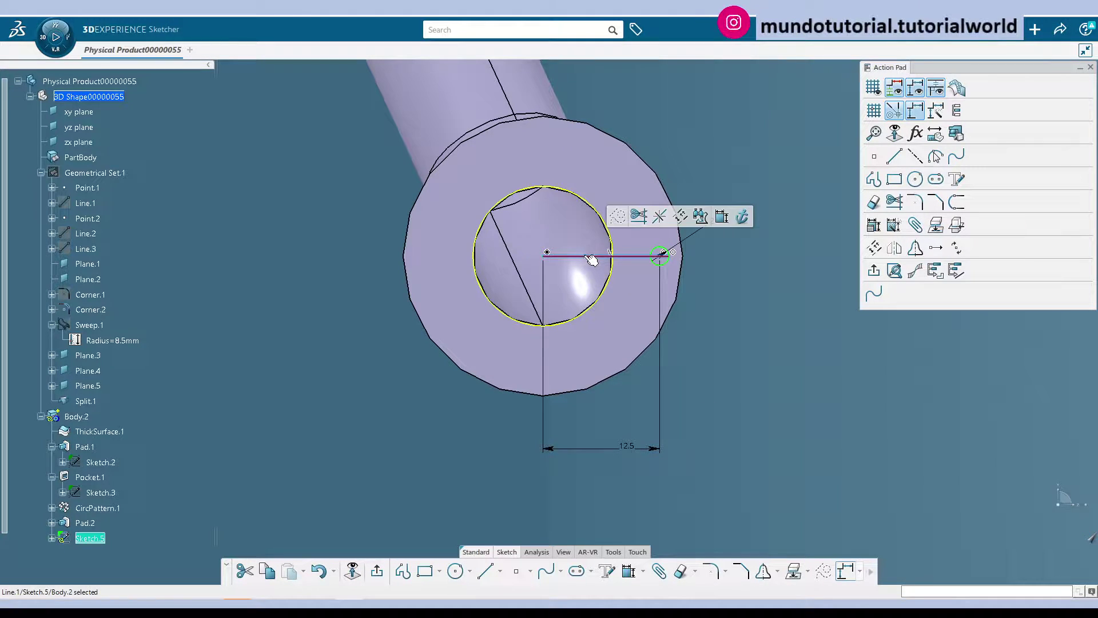
pyautogui.keyDown('ctrl'); pyautogui.click(598, 207); pyautogui.keyUp('ctrl')
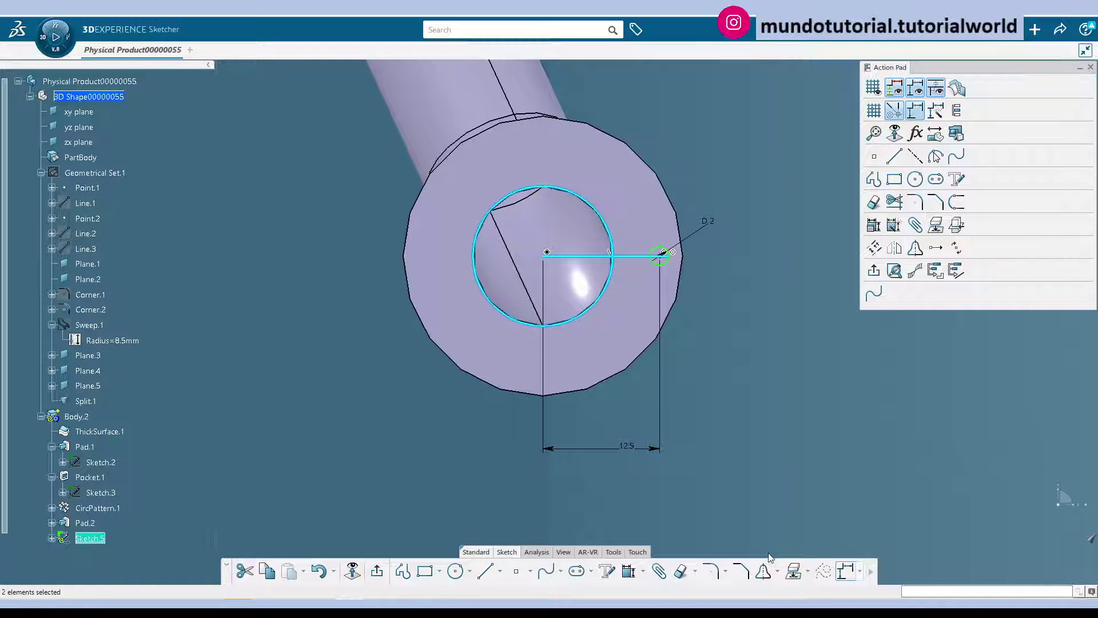
pyautogui.click(824, 572)
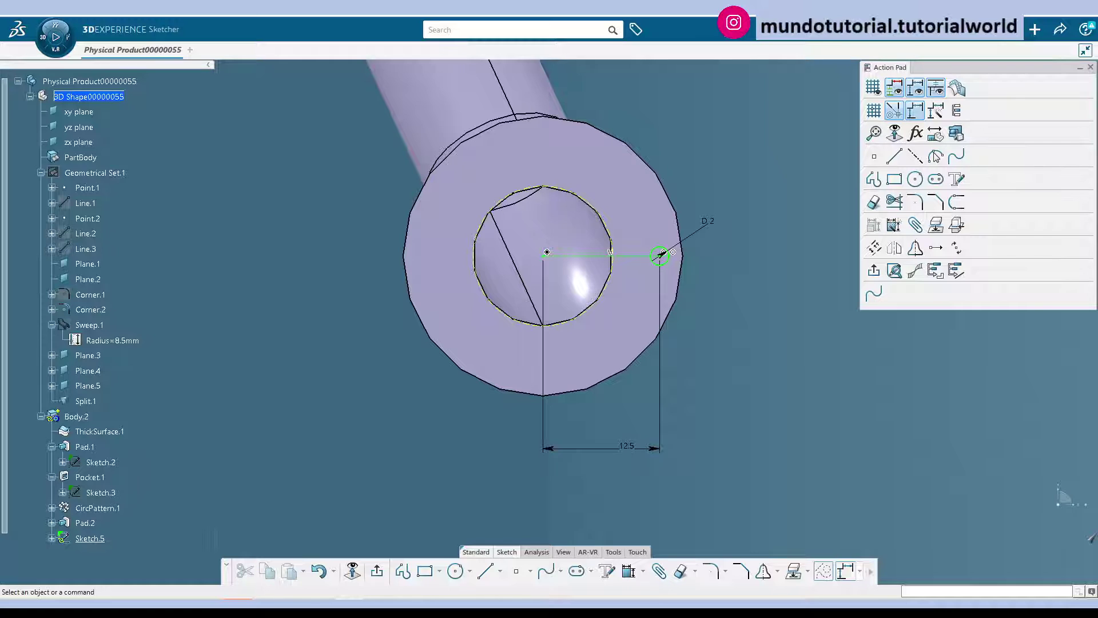
# - Exit the sketch and pocket Sketch.5's small circle Up to last through the flange
pyautogui.click(382, 572)
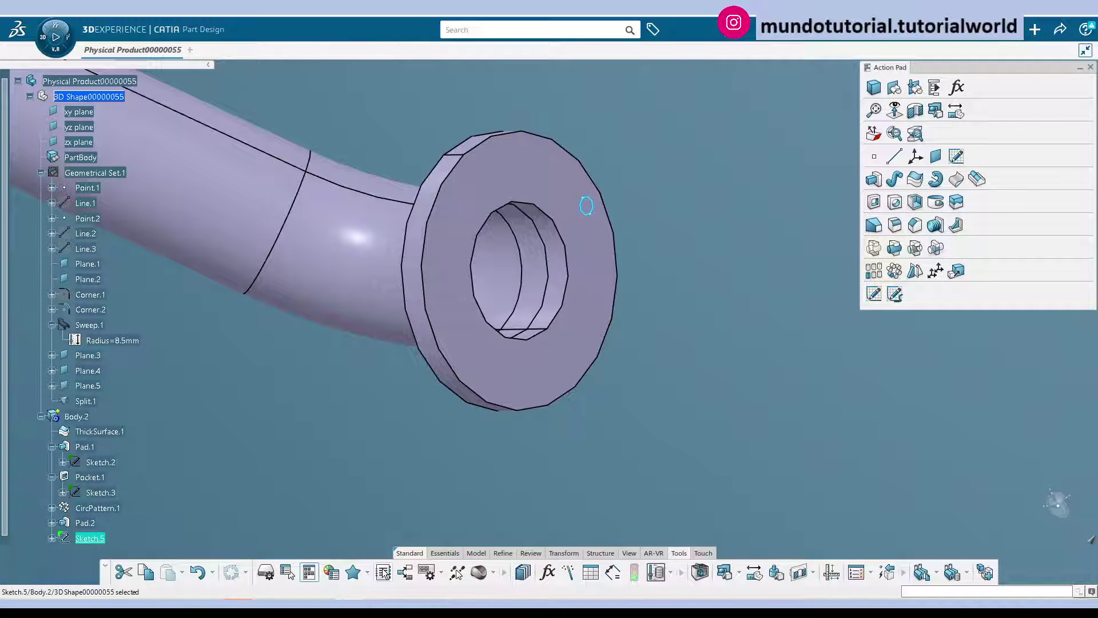
pyautogui.click(733, 357)
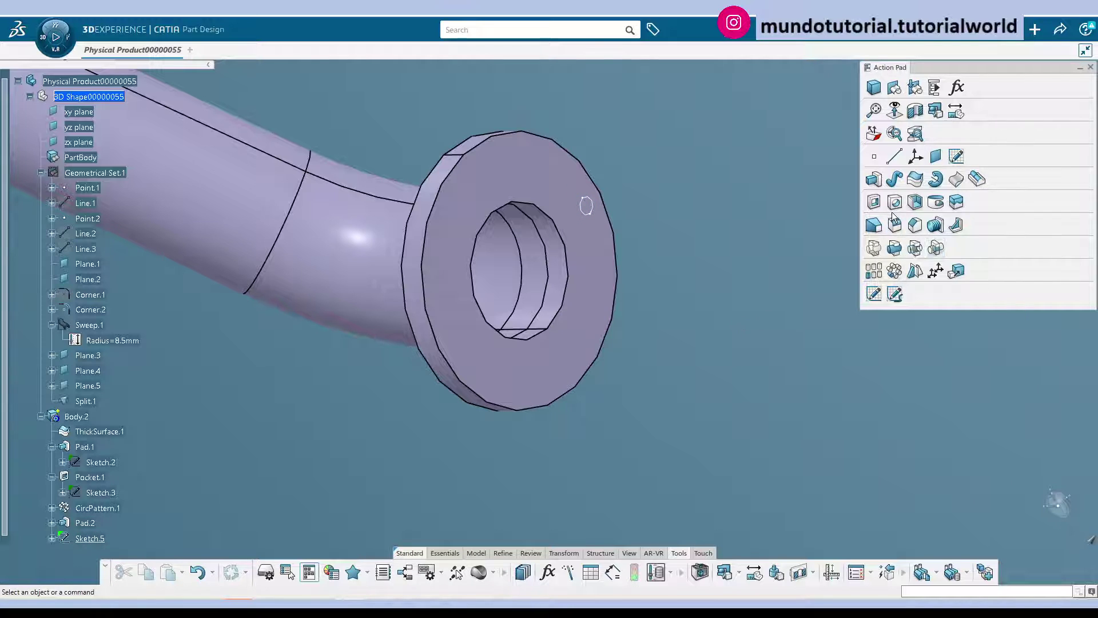
pyautogui.click(874, 201)
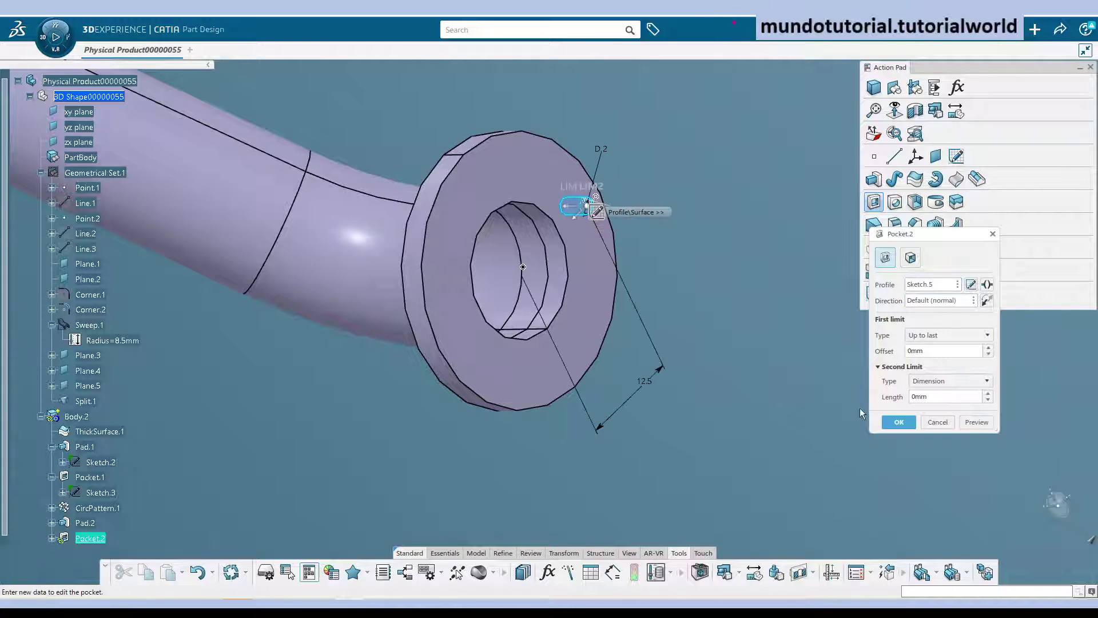
pyautogui.click(898, 422)
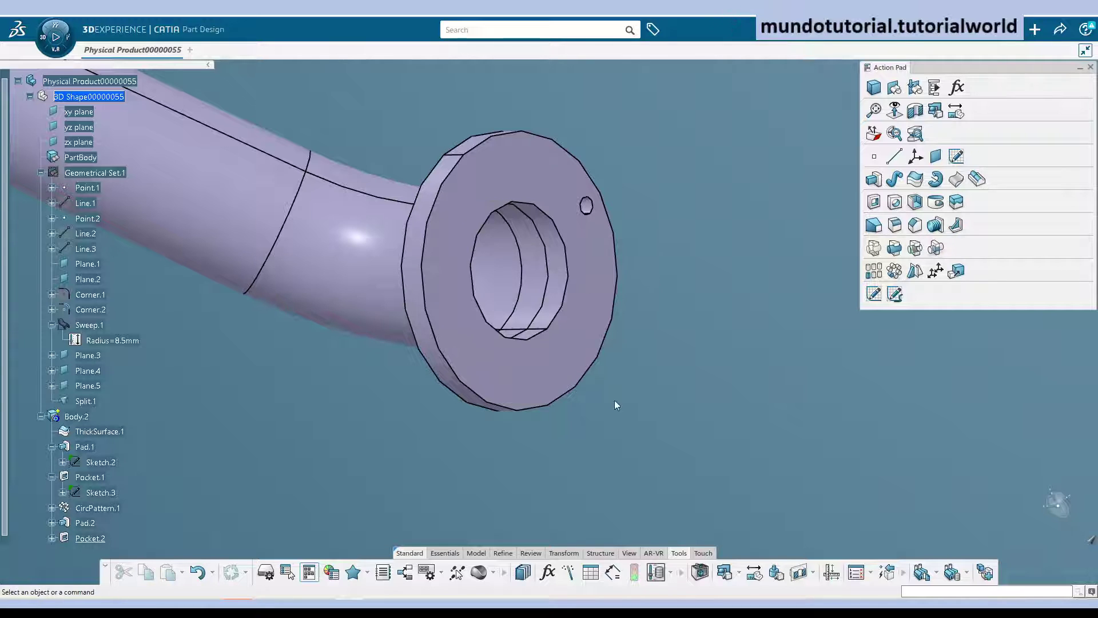
# - Switch to the Essentials commands and show Line.1 to locate the pipe axis
pyautogui.click(459, 553)
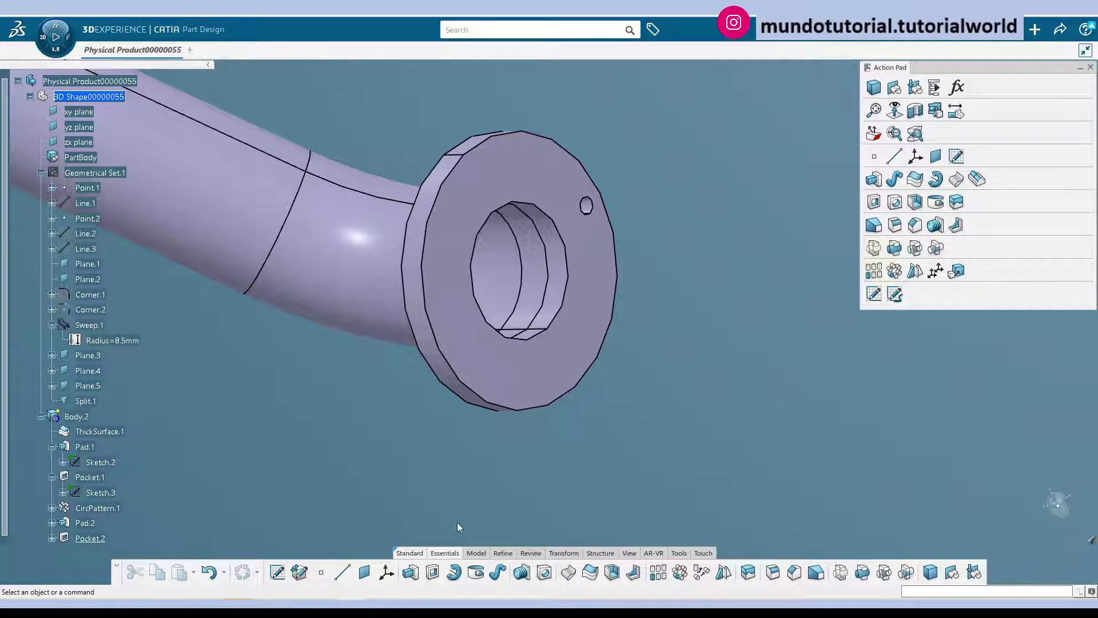
pyautogui.rightClick(86, 234)
pyautogui.press('Escape')
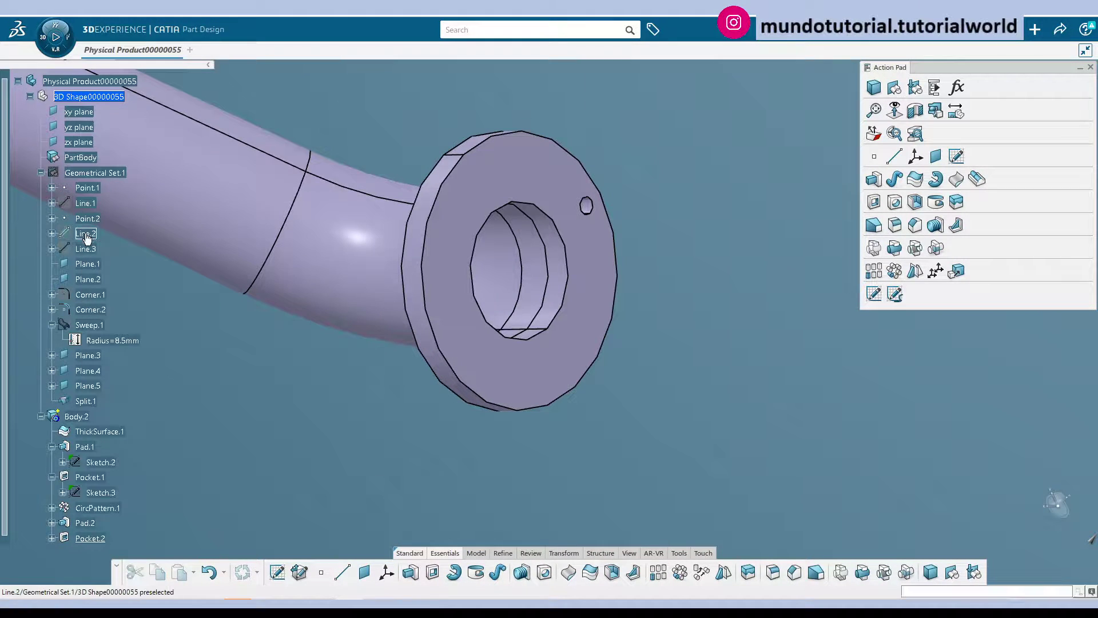
pyautogui.click(85, 204)
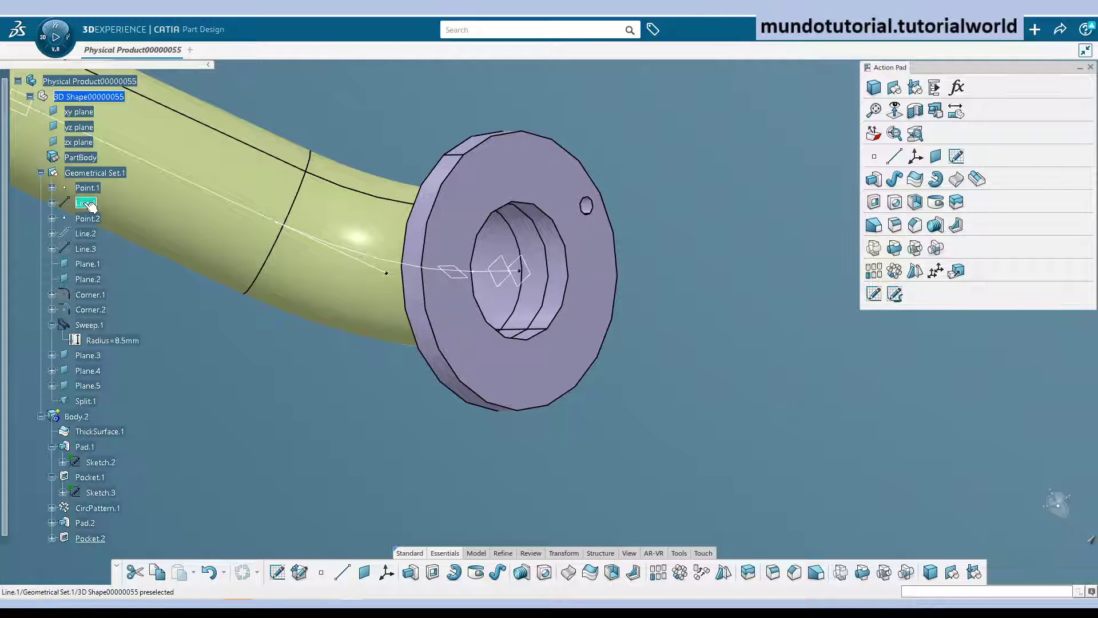
pyautogui.rightClick(82, 241)
pyautogui.press('Escape')
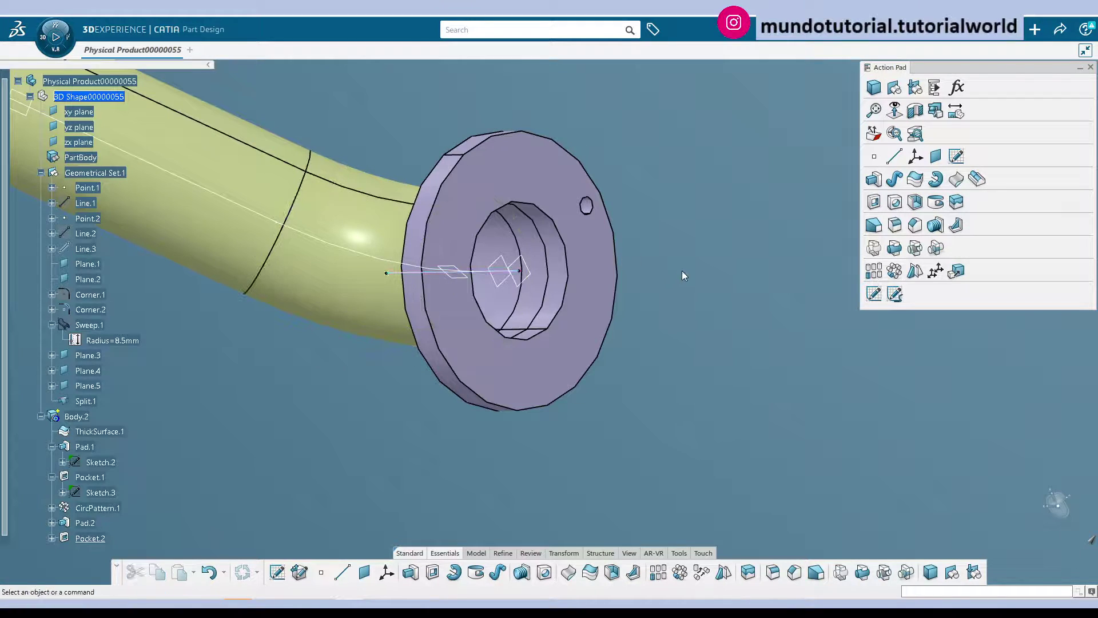
# - Circular-pattern Pocket.2 around Line.3 as a Complete Crown of 12 holes
pyautogui.click(895, 271)
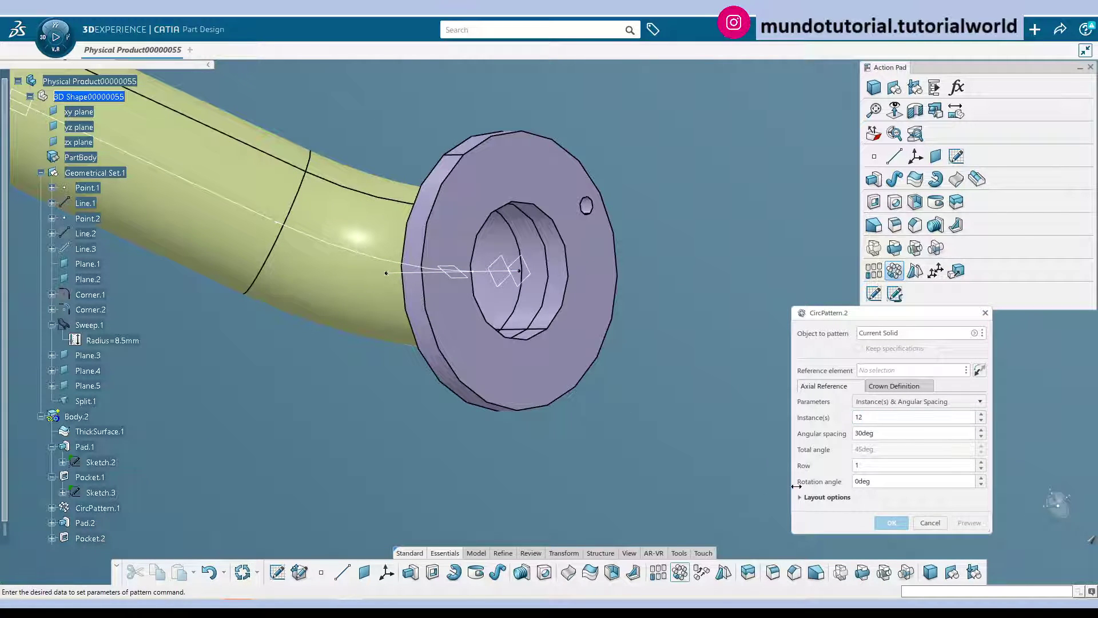
pyautogui.press('Escape')
pyautogui.scroll(-6, 114, 520)
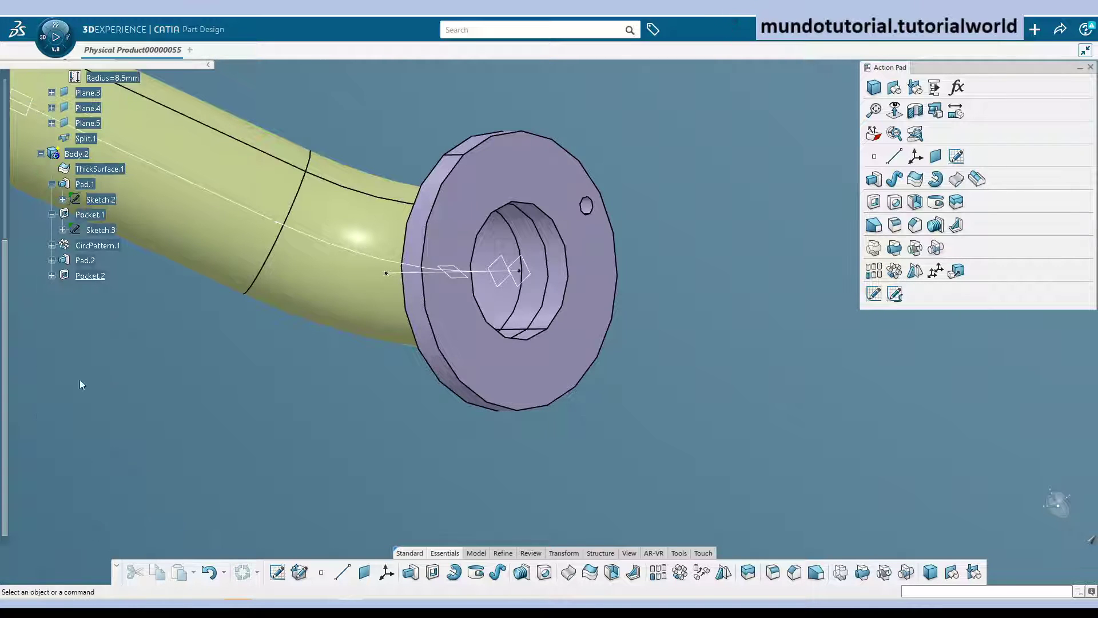
pyautogui.click(90, 275)
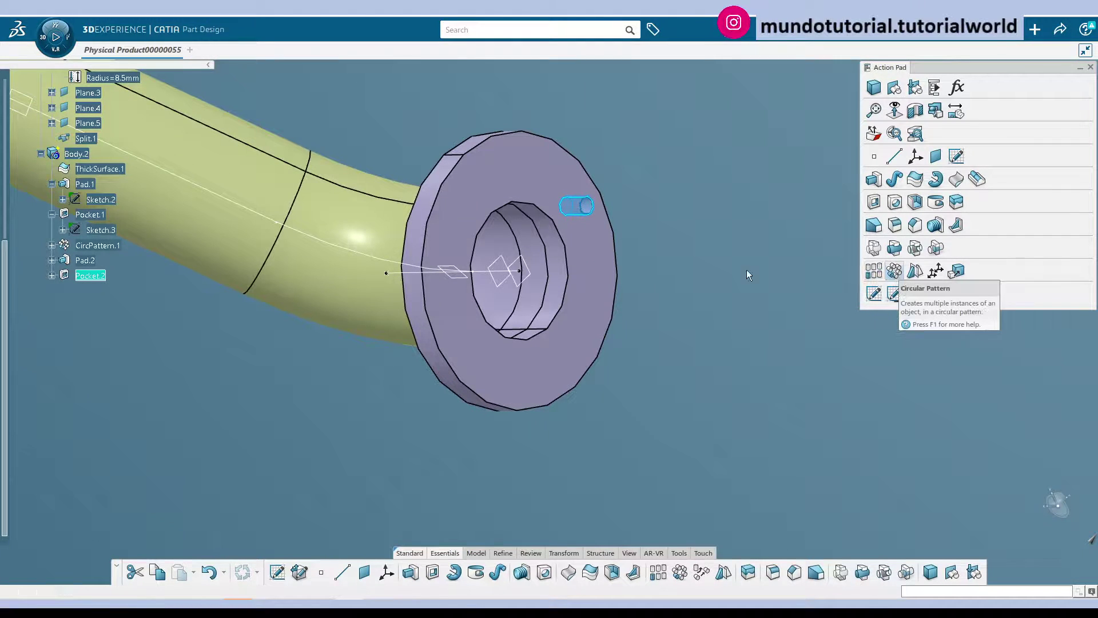
pyautogui.click(909, 370)
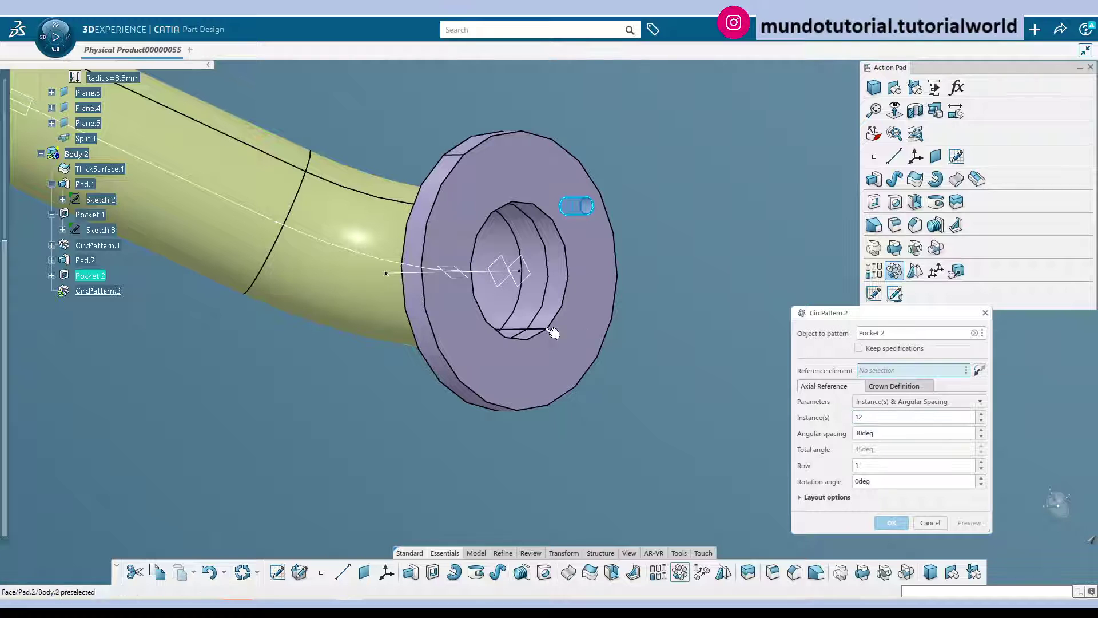
pyautogui.click(426, 277)
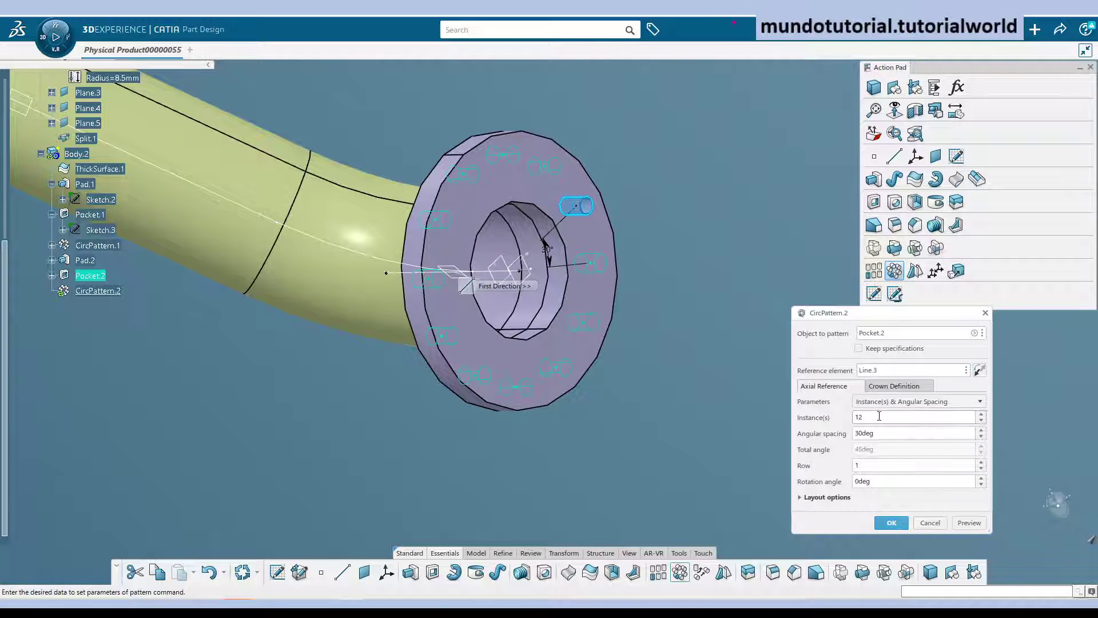
pyautogui.click(918, 402)
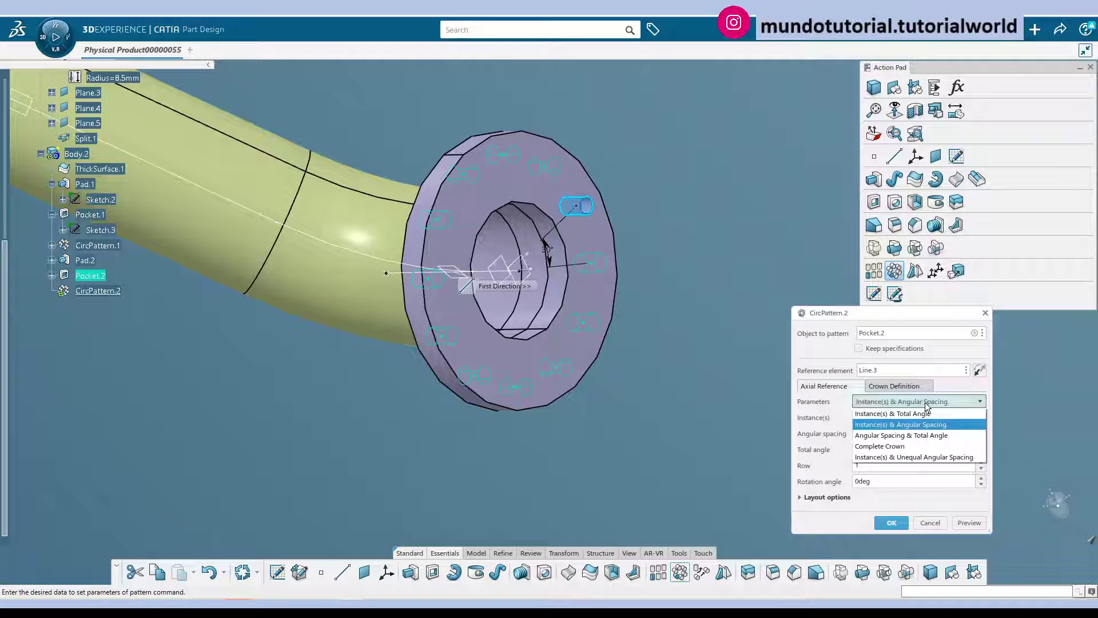
pyautogui.click(902, 446)
pyautogui.press('Return')
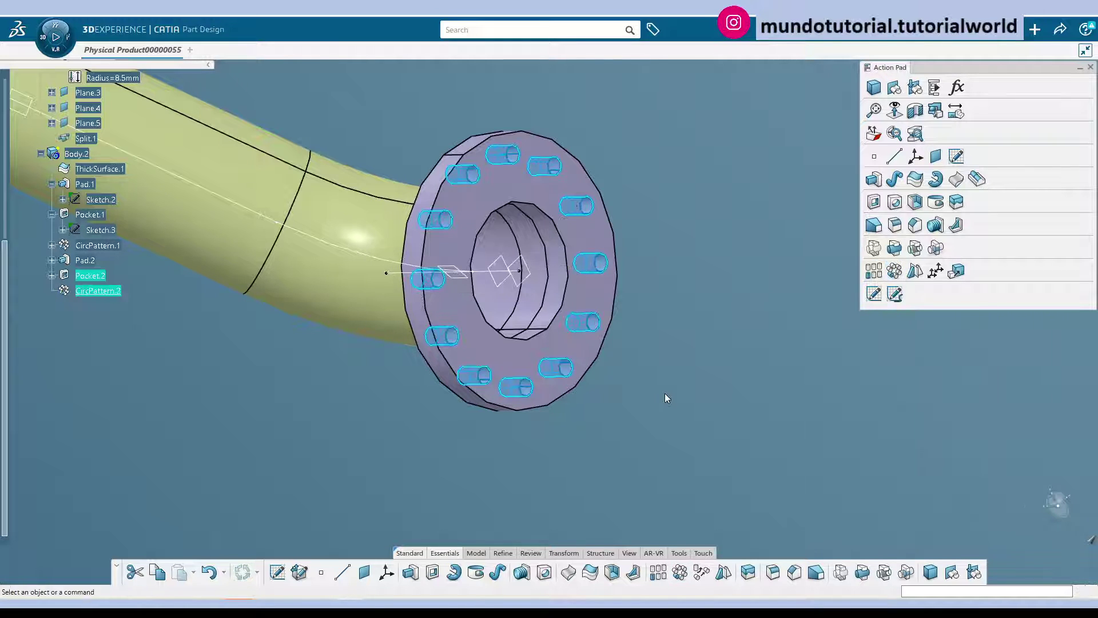
pyautogui.scroll(5, 155, 261)
# - Zoom out and rotate the view to show the whole bent pipe with both flanges
pyautogui.scroll(5, 156, 266)
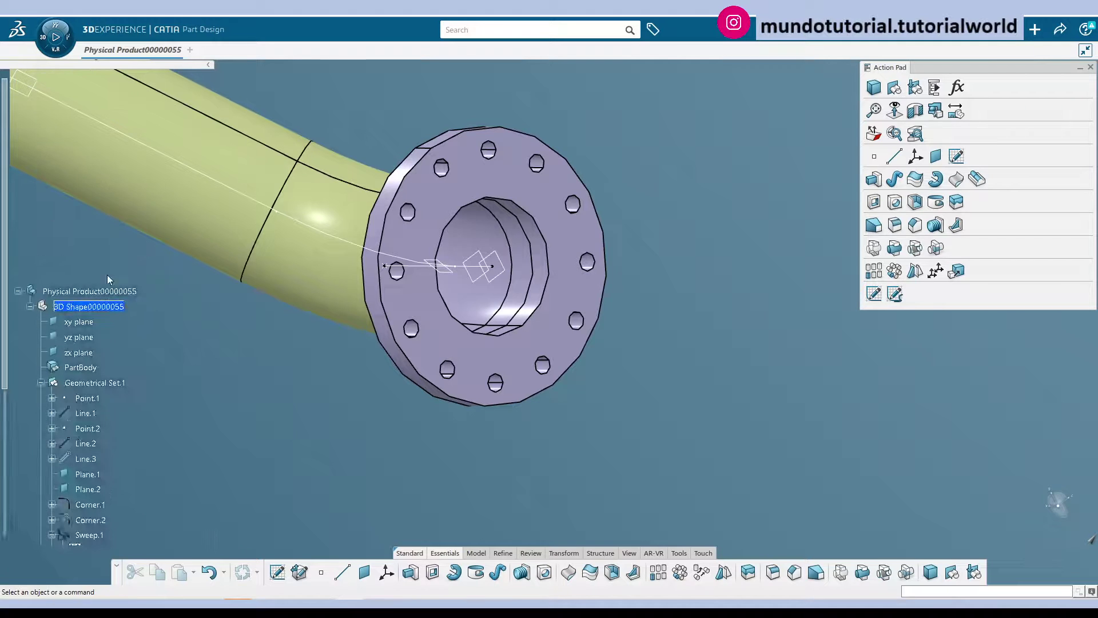
pyautogui.moveTo(87, 387)
pyautogui.moveTo(86, 382); pyautogui.dragTo(692, 359, button='middle')
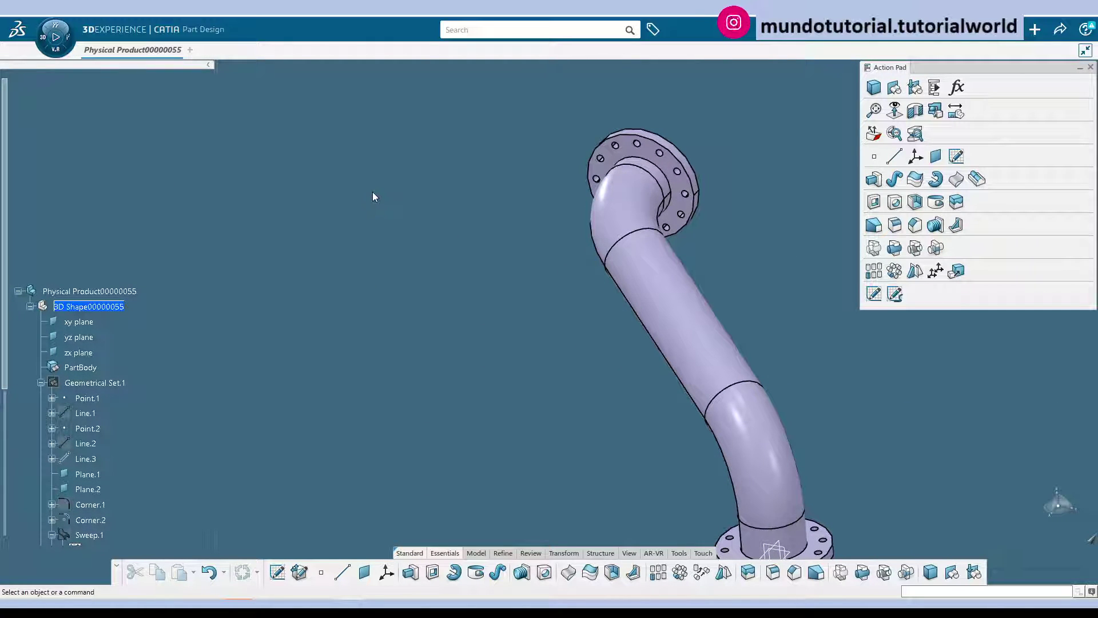
pyautogui.moveTo(362, 209); pyautogui.dragTo(464, 238, button='middle')
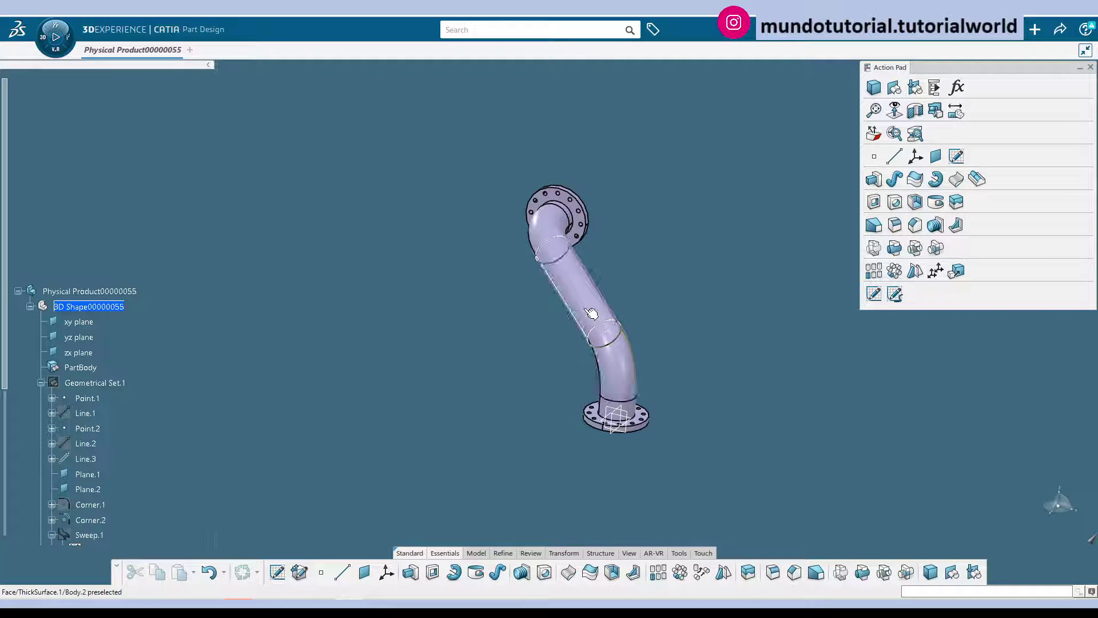
pyautogui.moveTo(681, 464); pyautogui.dragTo(469, 443, button='middle')
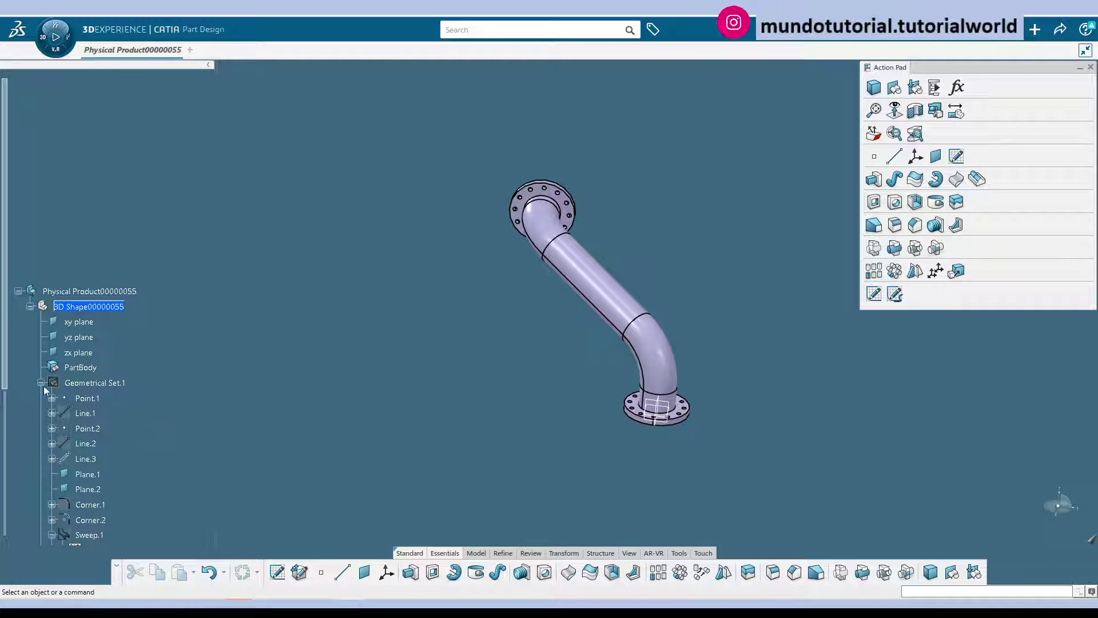